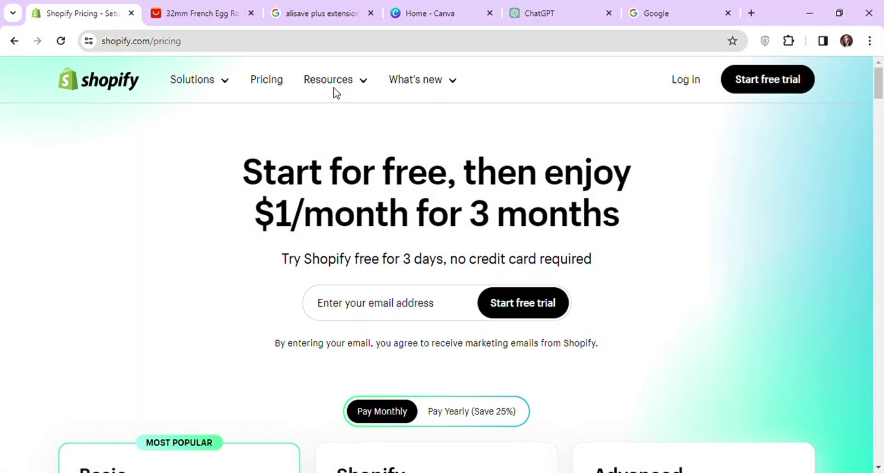
Step: Enter an email address in the free-trial field on the Shopify pricing page
left_click(387, 302)
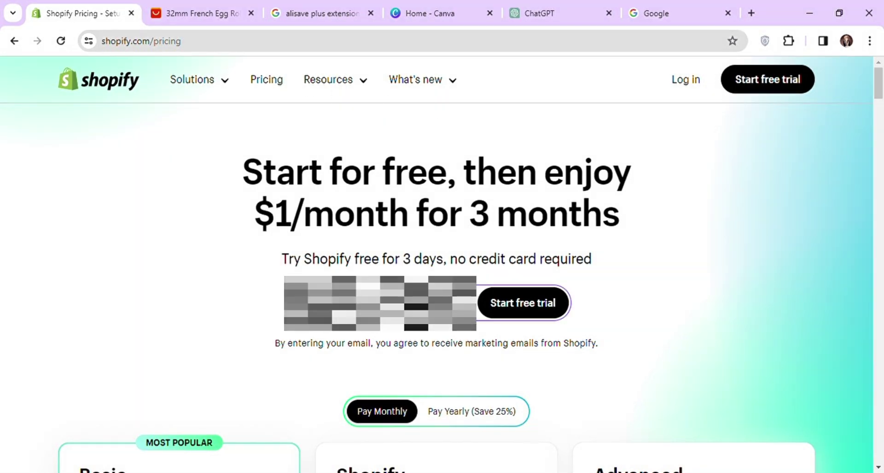
Step: Start the Shopify free trial by signing up with a Google account
left_click(521, 302)
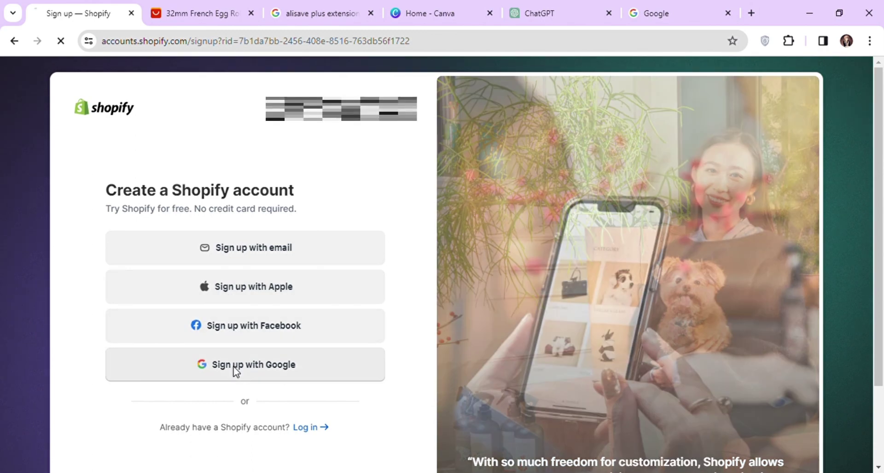
left_click(235, 367)
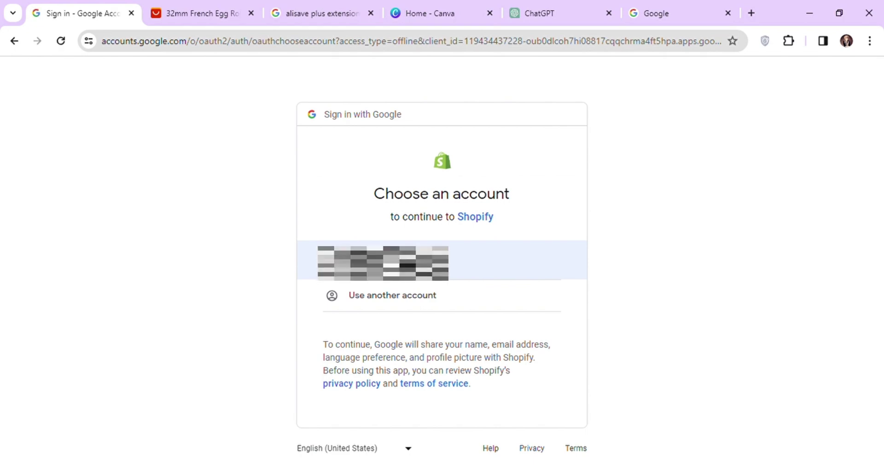
left_click(483, 260)
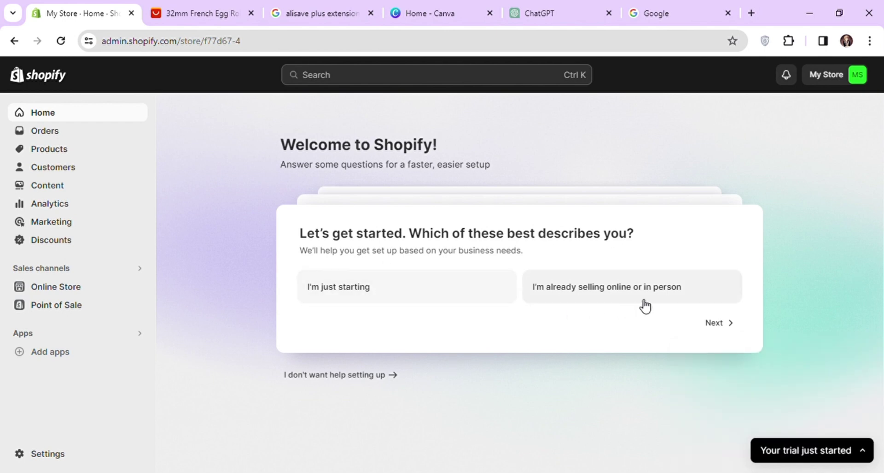
Step: Answer the welcome questions: just starting, an online store, and decide later what to sell
left_click(434, 285)
left_click(717, 322)
scroll(553, 224, "down", 1)
left_click(501, 249)
left_click(719, 401)
left_click(505, 317)
left_click(504, 317)
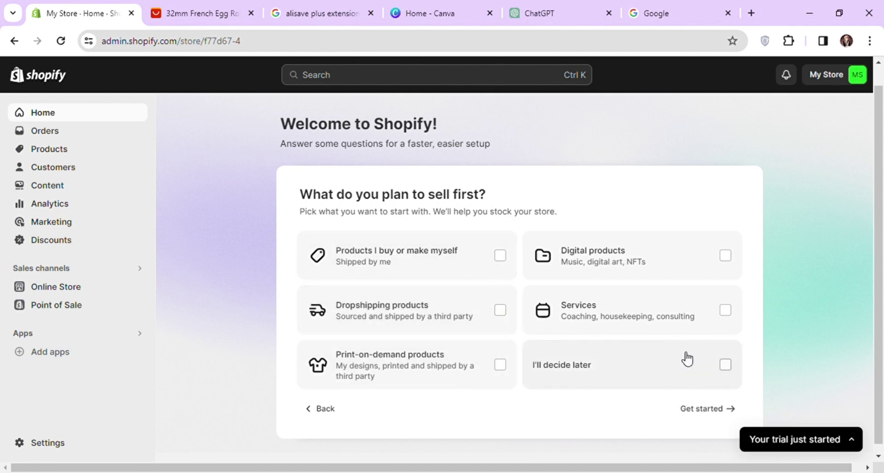
left_click(727, 365)
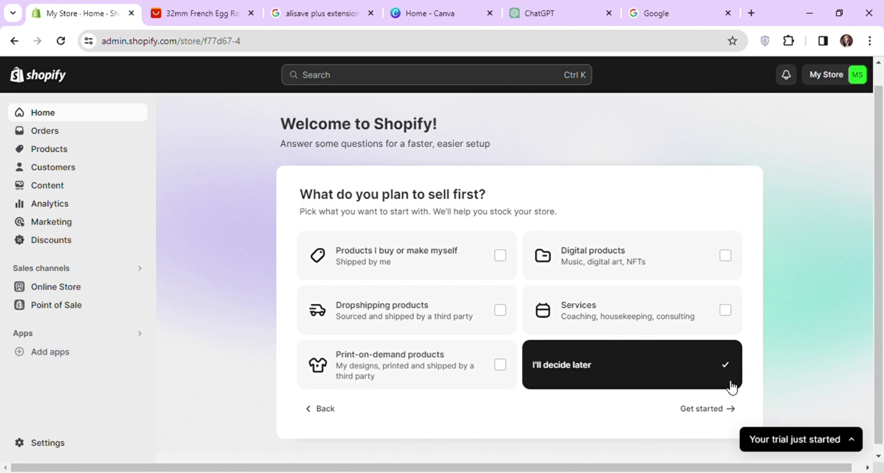
left_click(711, 409)
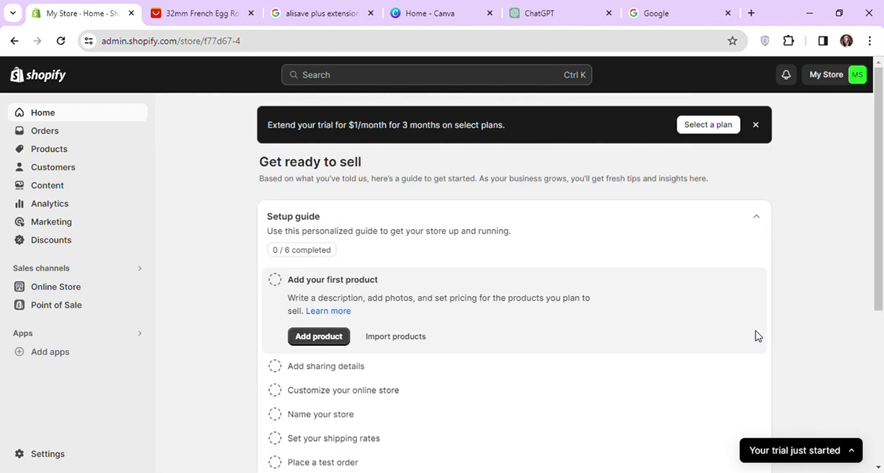
Step: Expand the Name your store step in the setup guide
scroll(529, 255, "down", 5)
scroll(530, 254, "up", 2)
scroll(529, 254, "down", 1)
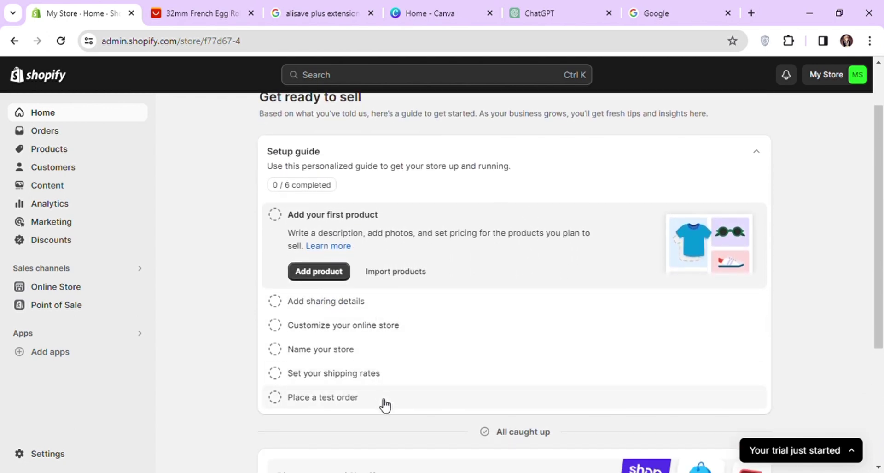
left_click(309, 354)
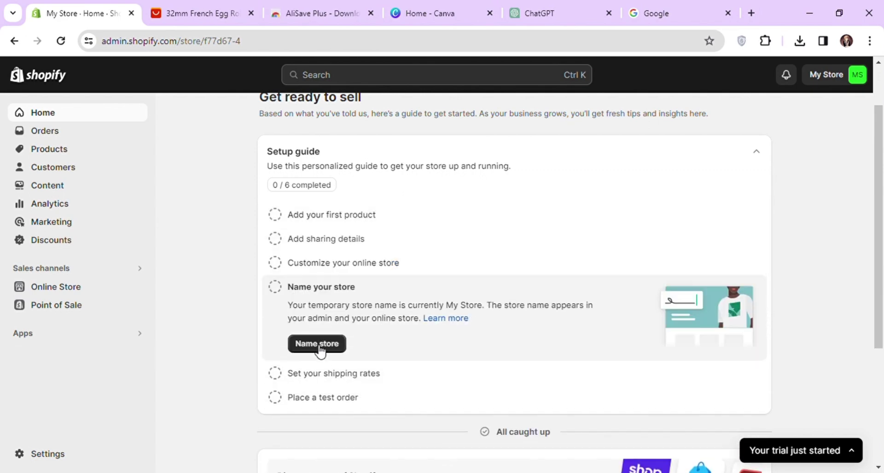
Step: Select My Store in Edit profile and begin a ChatGPT prompt for hair-tool store names
left_click(318, 344)
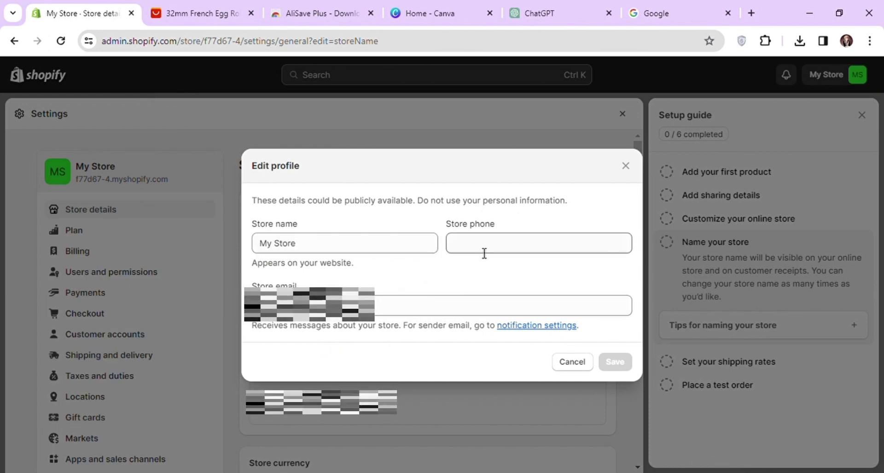
key("ctrl+a")
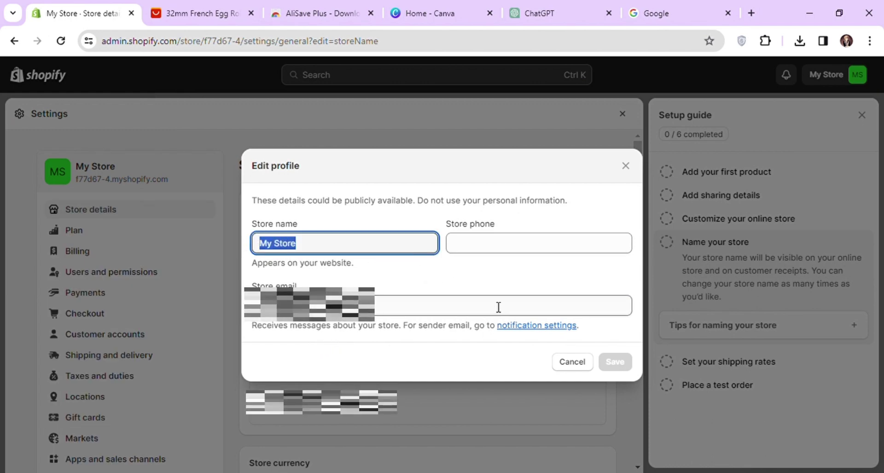
key("ctrl+5")
type("suggest me store name where I will sell")
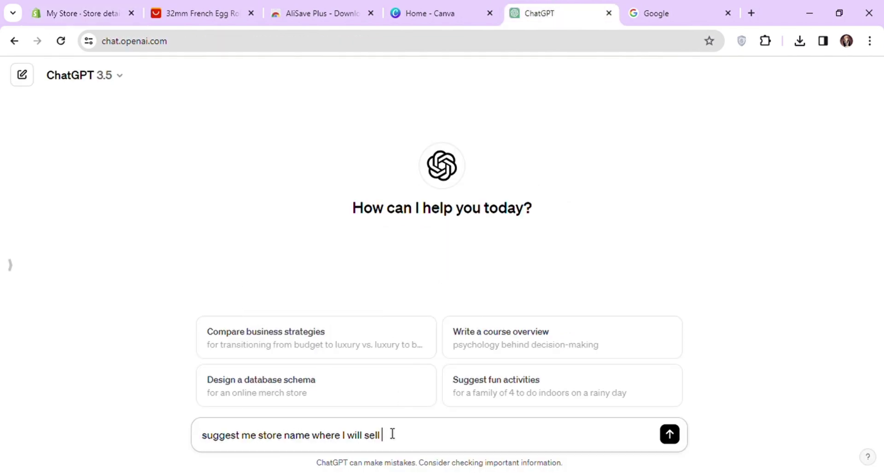
type(" hair tools like straightners and curlers")
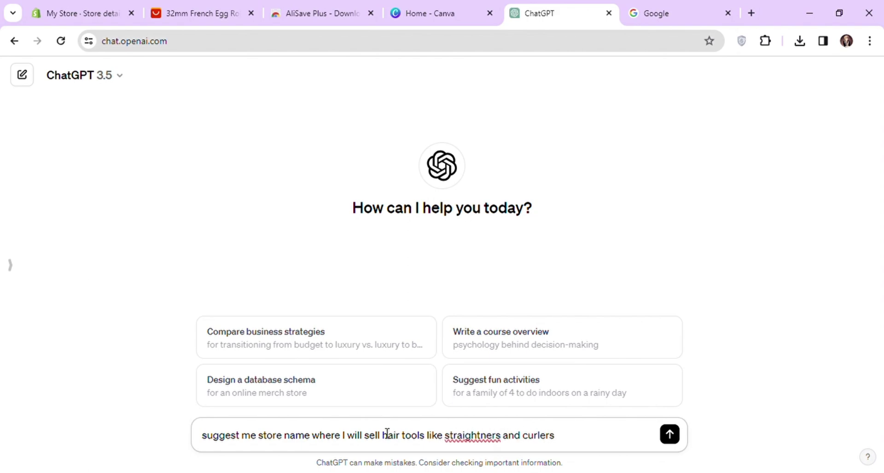
Step: Send the store-name request to ChatGPT and select SleekSculpt from the suggestions
key("Return")
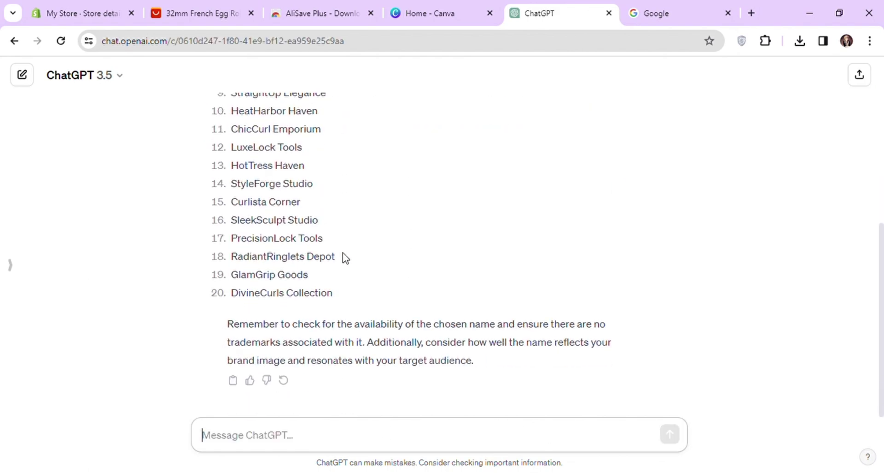
scroll(347, 257, "up", 2)
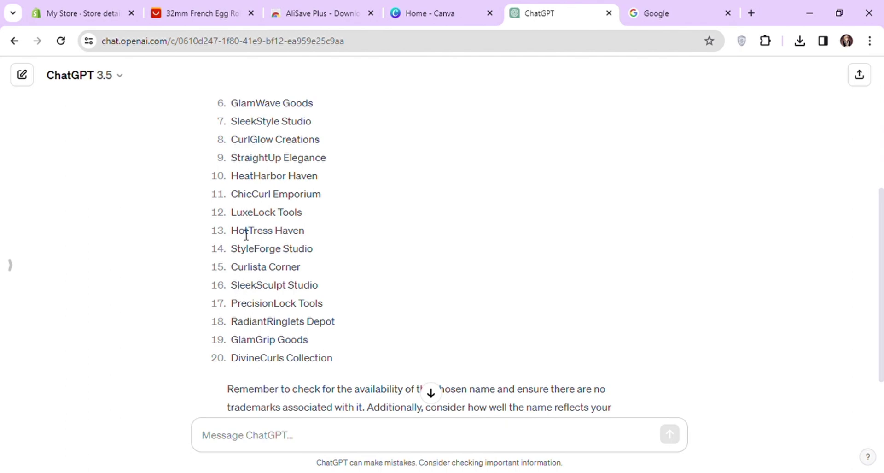
double_click(239, 290)
Step: Replace the store name My Store with the copied SleekSculpt name and save it
key("ctrl+1")
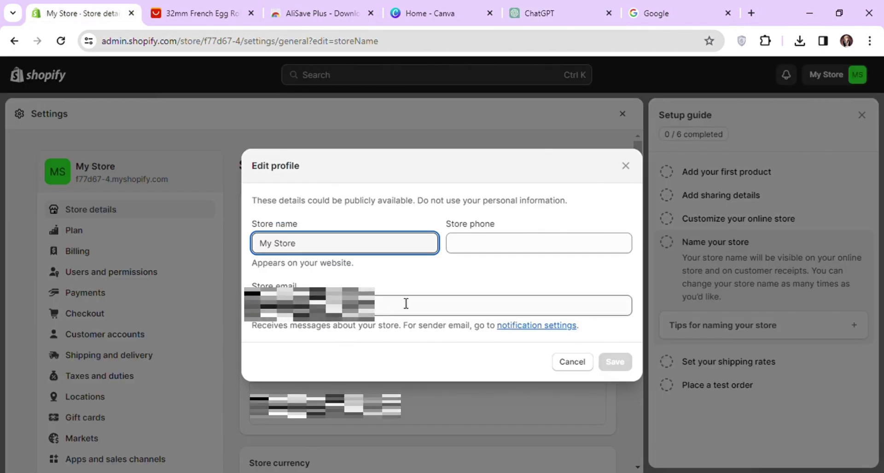
triple_click(282, 247)
type("SleekSculpts")
key("Return")
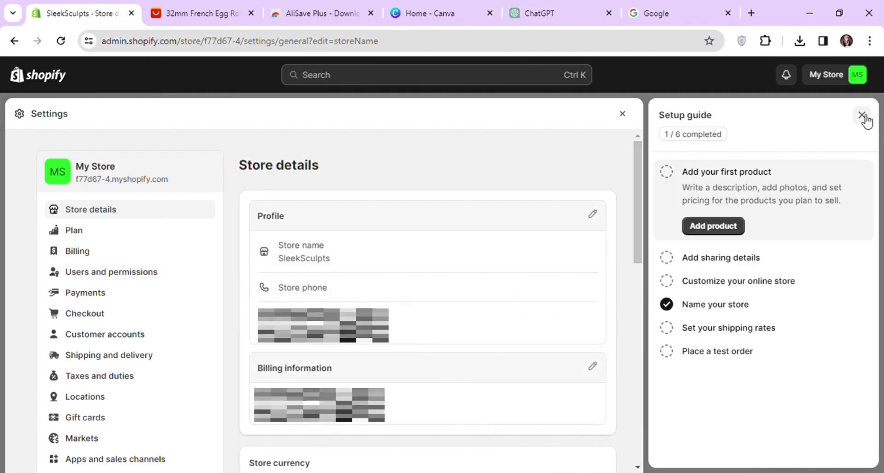
Step: Close the setup guide and settings, then open Add product for the first product
left_click(863, 116)
left_click(862, 116)
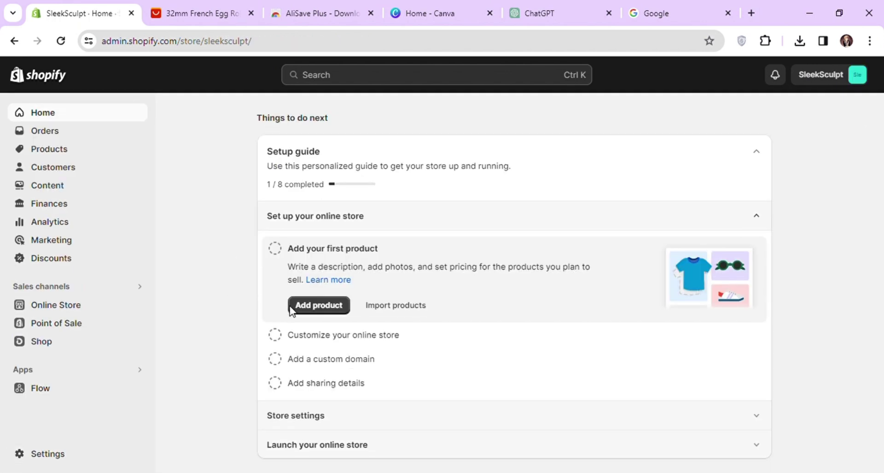
left_click(297, 306)
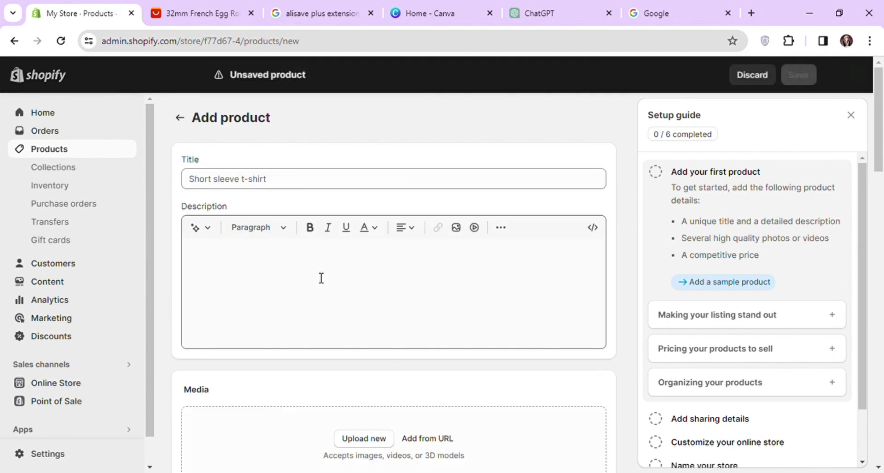
Step: Install the AliSave Plus Chrome extension and reload the AliExpress curling iron page
left_click(175, 15)
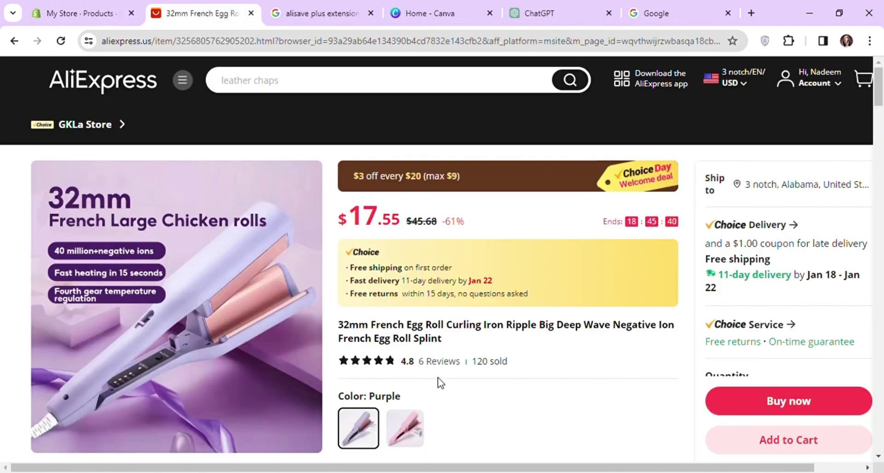
scroll(441, 383, "down", 1)
scroll(441, 383, "up", 2)
left_click(317, 9)
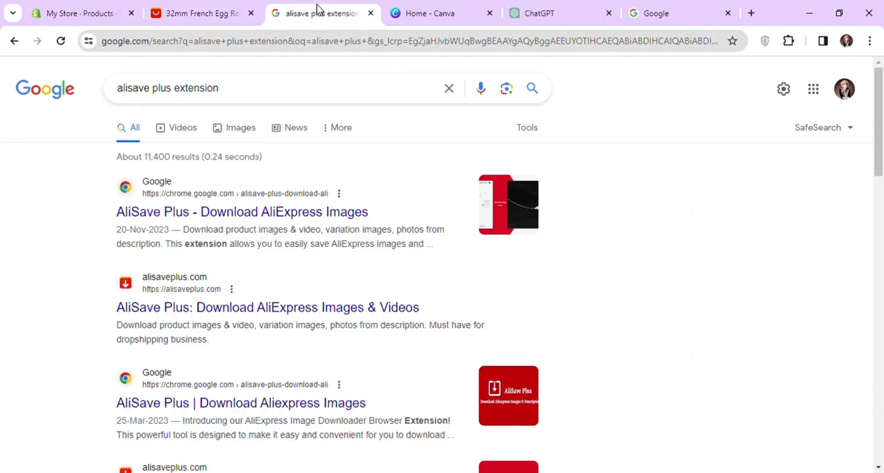
left_click(137, 199)
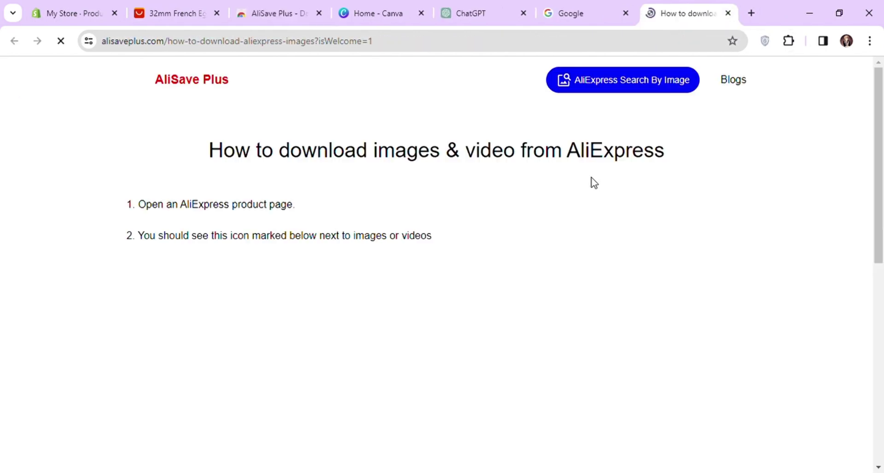
left_click(728, 13)
left_click(198, 13)
left_click(60, 41)
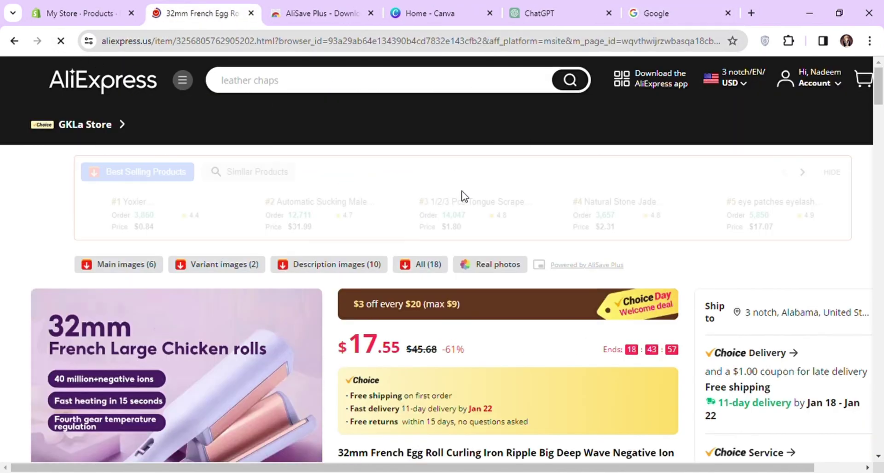
Step: Download all 18 curling iron product images with AliSave
scroll(51, 230, "down", 2)
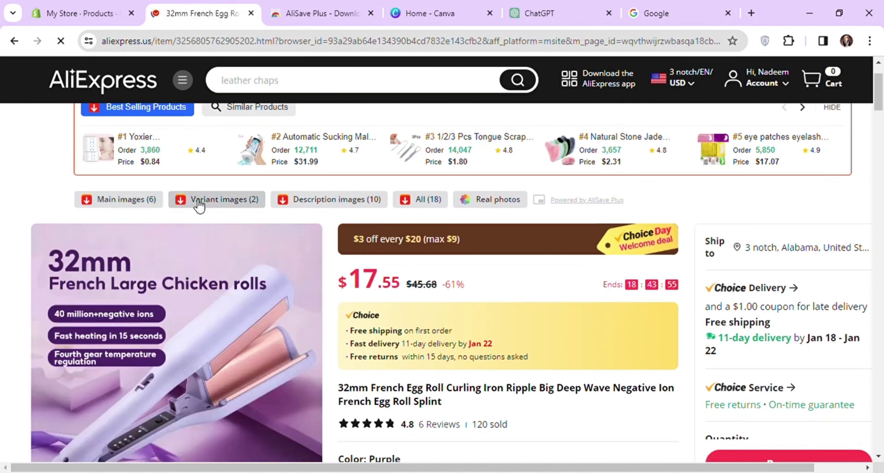
scroll(370, 218, "down", 1)
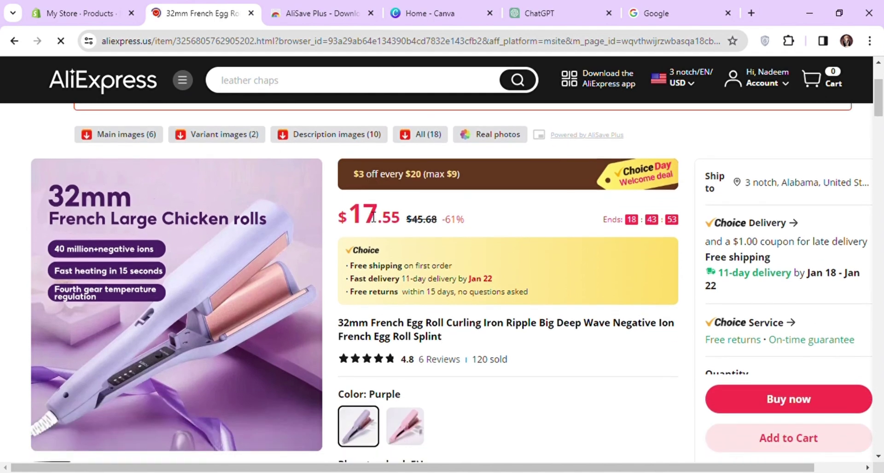
scroll(424, 143, "down", 1)
scroll(423, 143, "up", 1)
left_click(426, 135)
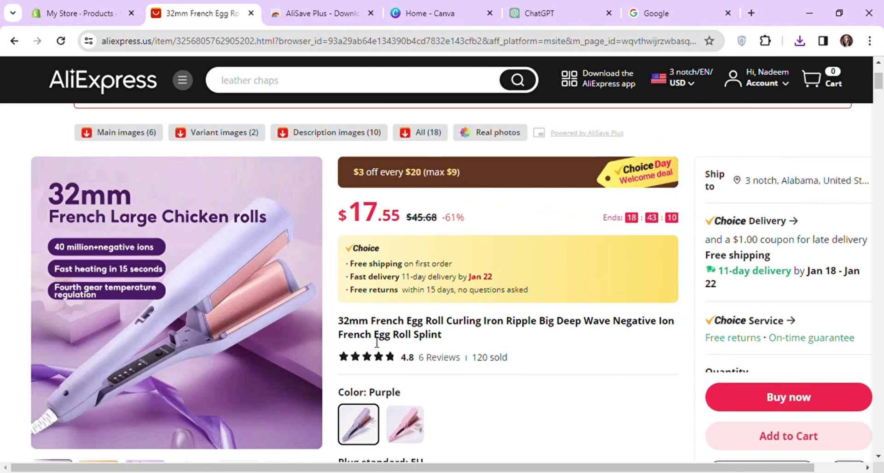
Step: Copy '32mm French Egg Roll Curling Iron' from the AliExpress title and return to Shopify
left_click_drag(379, 326, 507, 331)
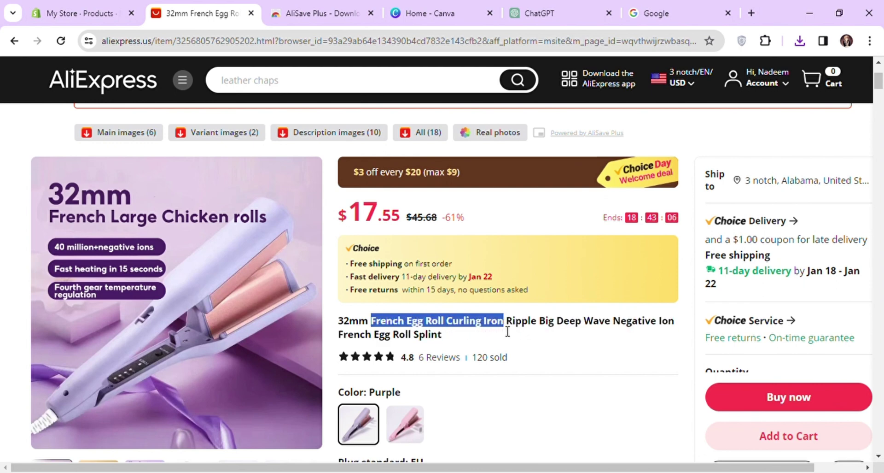
left_click_drag(340, 320, 511, 332)
key("ctrl+c")
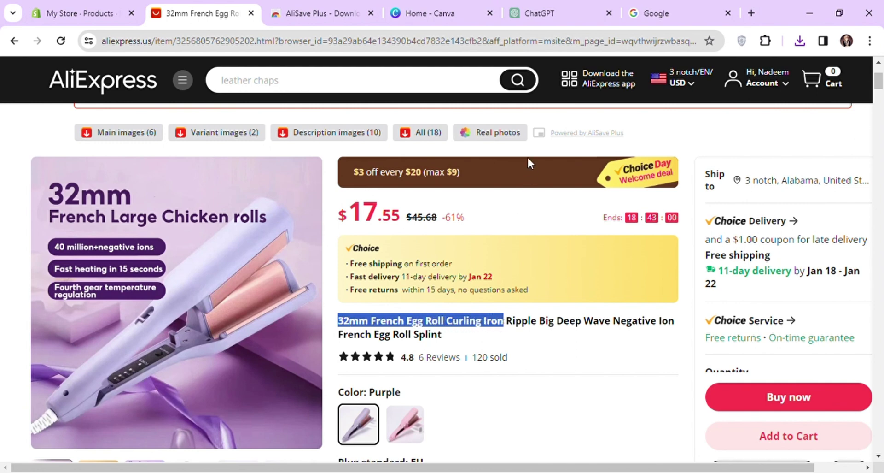
left_click(51, 13)
Step: Title the product '32mm French Egg Roll Curling Iron', then copy the full AliExpress title
left_click(316, 180)
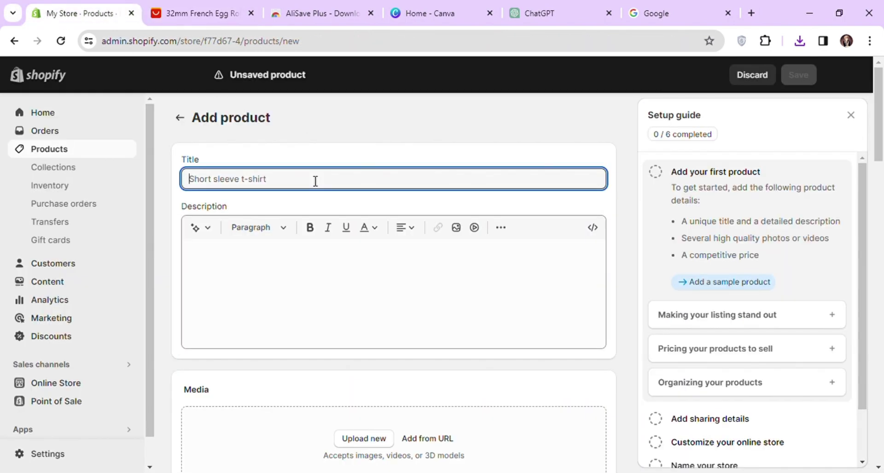
key("ctrl+v")
left_click(210, 19)
left_click(572, 311)
scroll(571, 311, "down", 1)
left_click_drag(339, 257, 459, 273)
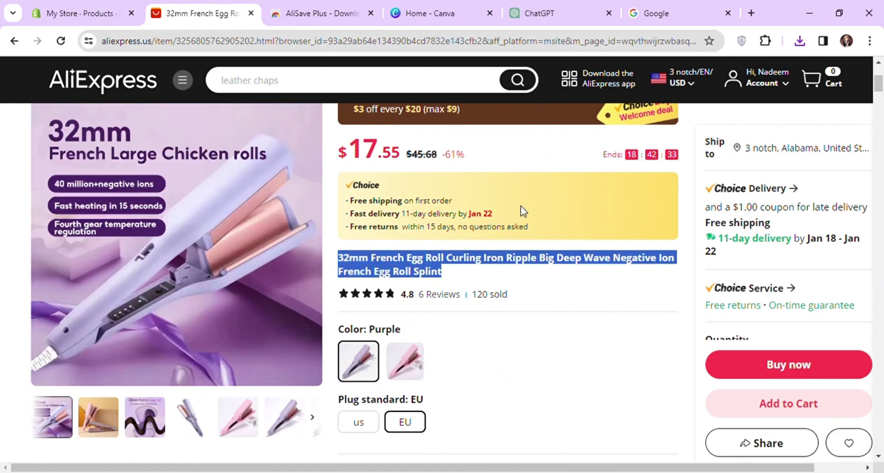
key("ctrl+5")
left_click(179, 178)
scroll(177, 270, "down", 1)
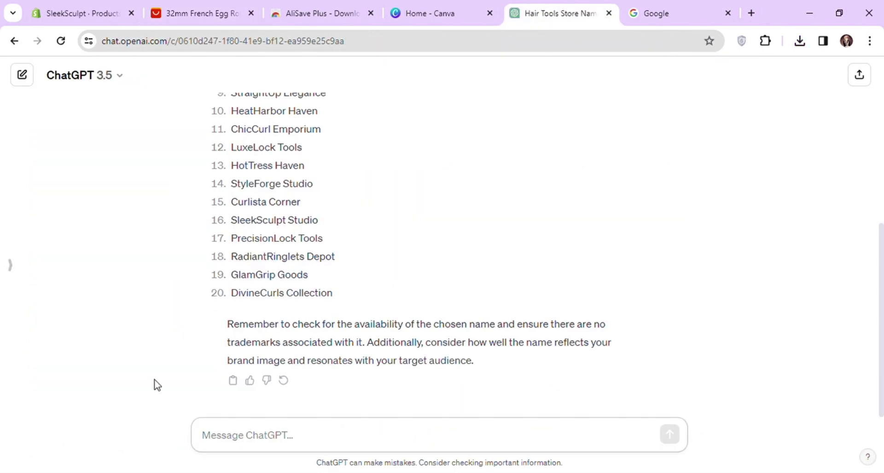
Step: Have ChatGPT write a product description from the pasted curling iron title
type("Give me a description for this product that I am going to sell on my shopify store \"32mm French Egg Roll Curling Iron Ripple Big Deep Wave Negative Ion French Egg Roll Splint\"")
key("Return")
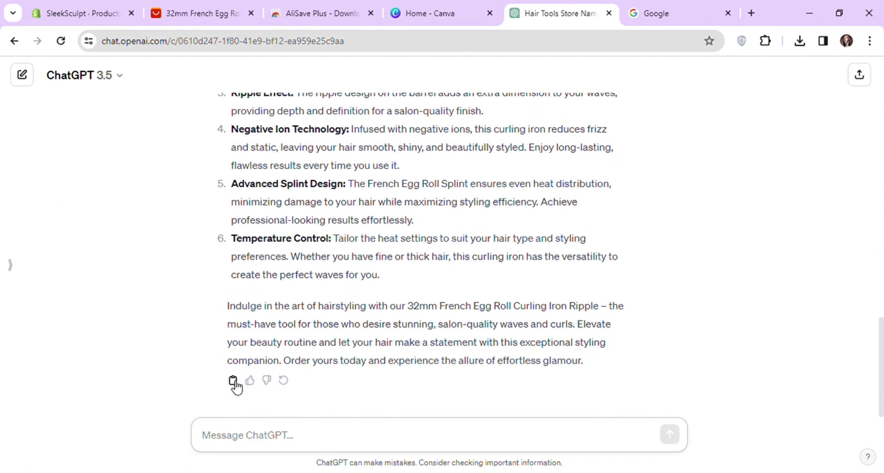
Step: Paste ChatGPT's product description into the Shopify product Description editor
left_click(233, 381)
left_click(79, 7)
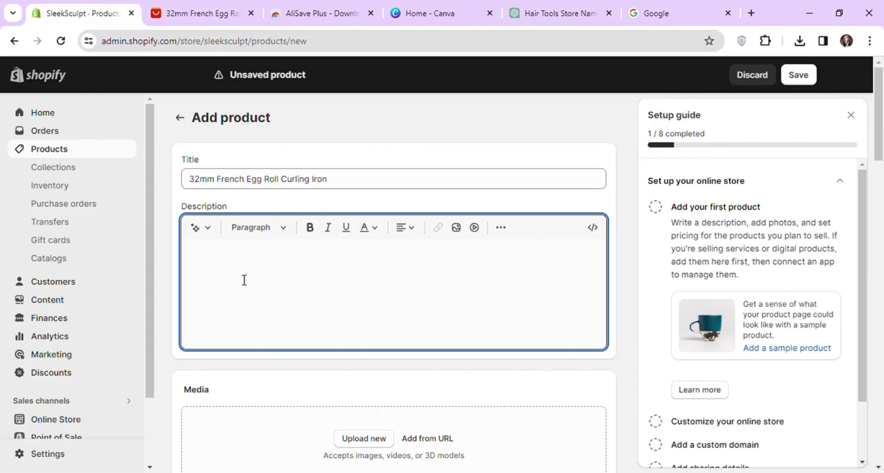
key("ctrl+v")
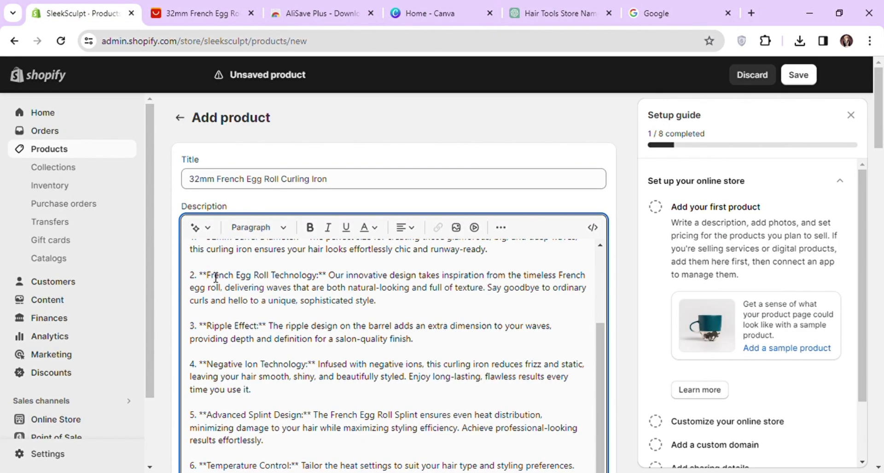
scroll(221, 294, "up", 3)
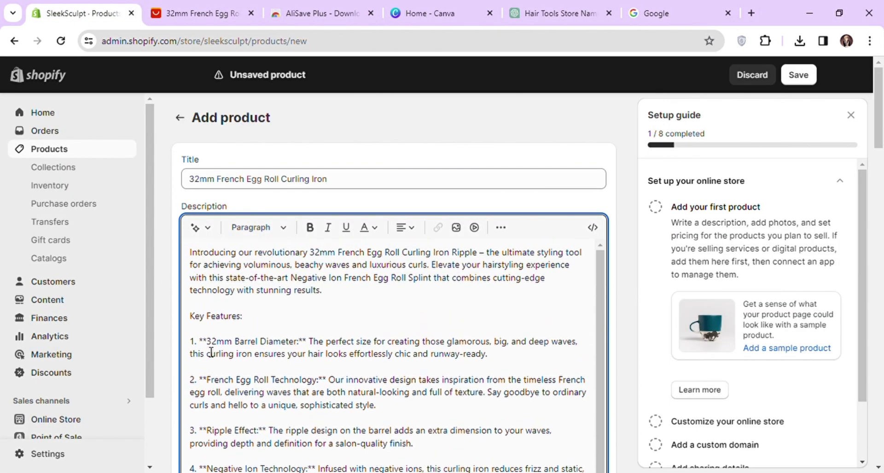
Step: Delete the leftover ** asterisk markers throughout the pasted description
key("BackSpace")
key("BackSpace")
left_click(306, 341)
key("BackSpace")
key("BackSpace")
left_click(207, 380)
key("BackSpace")
key("BackSpace")
left_click(208, 431)
key("BackSpace")
key("BackSpace")
scroll(315, 368, "down", 2)
key("BackSpace")
key("BackSpace")
left_click(207, 411)
key("BackSpace")
key("BackSpace")
left_click(306, 411)
key("BackSpace")
key("BackSpace")
scroll(306, 415, "down", 1)
scroll(296, 336, "up", 5)
Step: Bold each feature heading, including Advanced Splint Design and Temperature Control
left_click_drag(199, 276, 298, 277)
key("ctrl+b")
left_click_drag(199, 314, 312, 315)
key("ctrl+b")
left_click_drag(199, 365, 253, 365)
key("ctrl+b")
left_click_drag(200, 403, 300, 403)
key("ctrl+b")
scroll(209, 402, "down", 2)
left_click_drag(199, 346, 302, 346)
key("ctrl+b")
left_click_drag(199, 397, 283, 397)
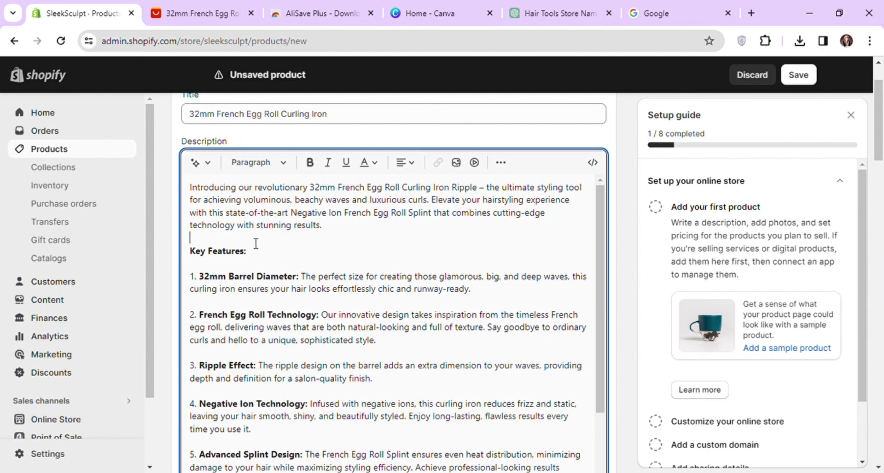
scroll(261, 243, "up", 2)
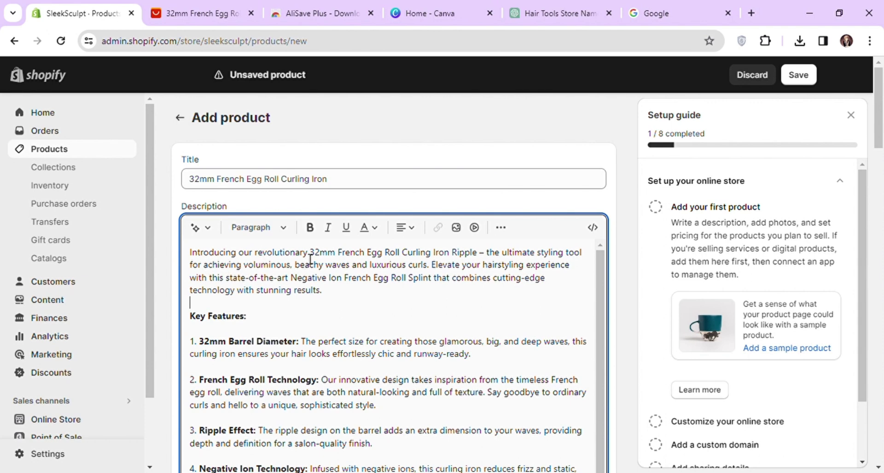
Step: Drop 'Ripple' from the product name and add '32mm French Egg Roll Curling Iron' as a Heading 2 title
left_click_drag(309, 255, 482, 260)
key("ctrl+v")
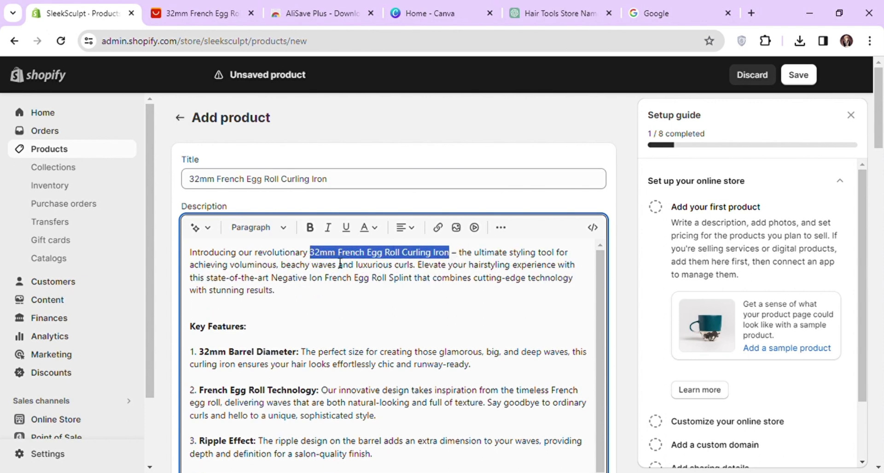
left_click(195, 257)
key("Return")
key("ctrl+v")
left_click_drag(340, 257, 189, 252)
left_click(277, 228)
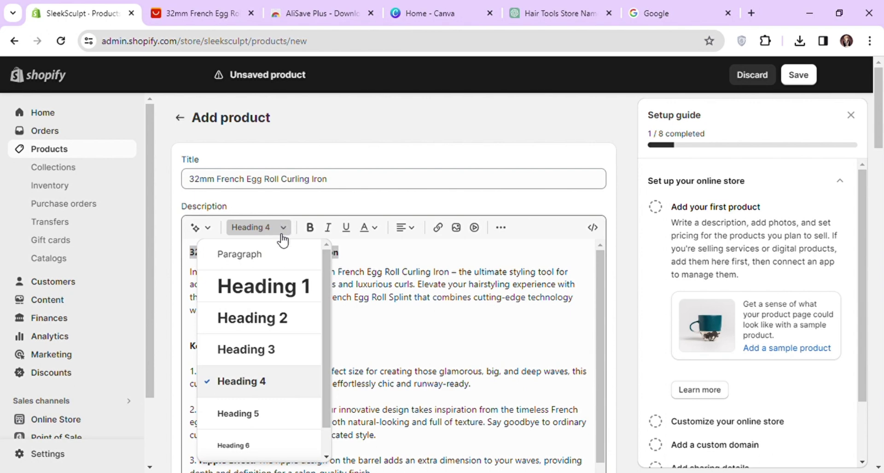
left_click(286, 323)
left_click(455, 266)
scroll(354, 326, "down", 3)
scroll(361, 313, "up", 3)
scroll(161, 254, "down", 6)
scroll(171, 253, "down", 3)
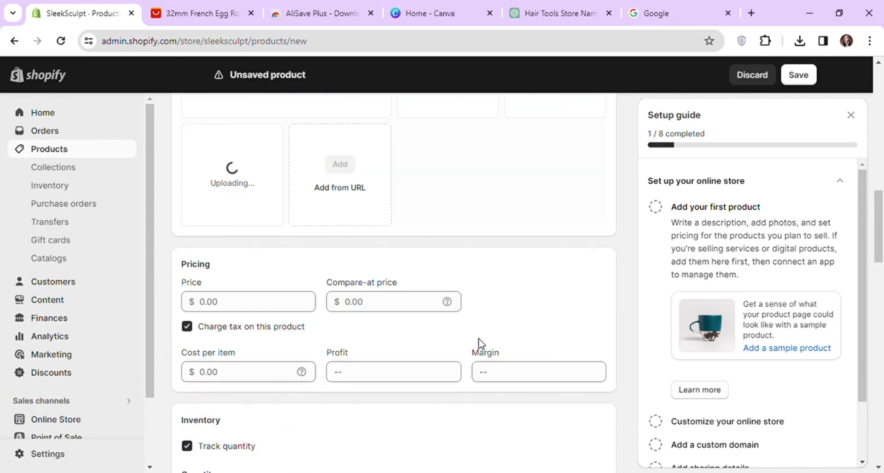
Step: Place the cursor above Key Features and choose the egg-roll graphic to insert there
scroll(479, 344, "up", 8)
scroll(484, 345, "up", 1)
left_click(256, 275)
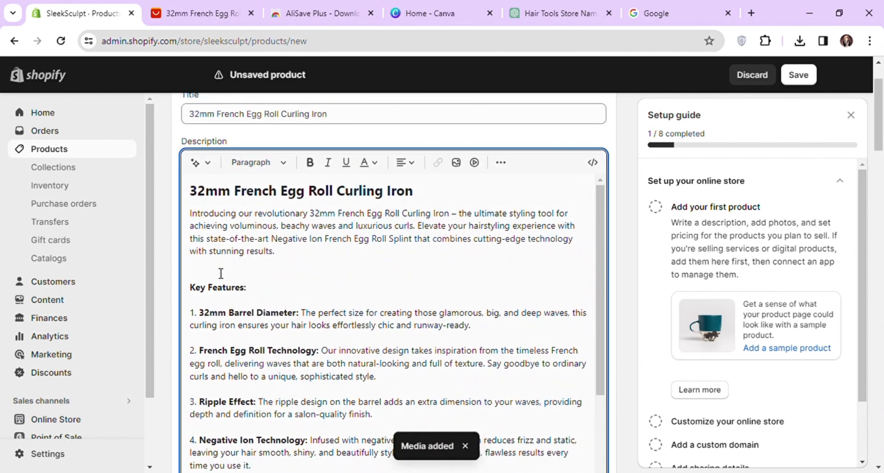
left_click(457, 163)
left_click(476, 294)
Step: Insert the egg-roll graphic below the intro, using the product name as alt text
left_click(410, 299)
key("ctrl+v")
left_click(599, 425)
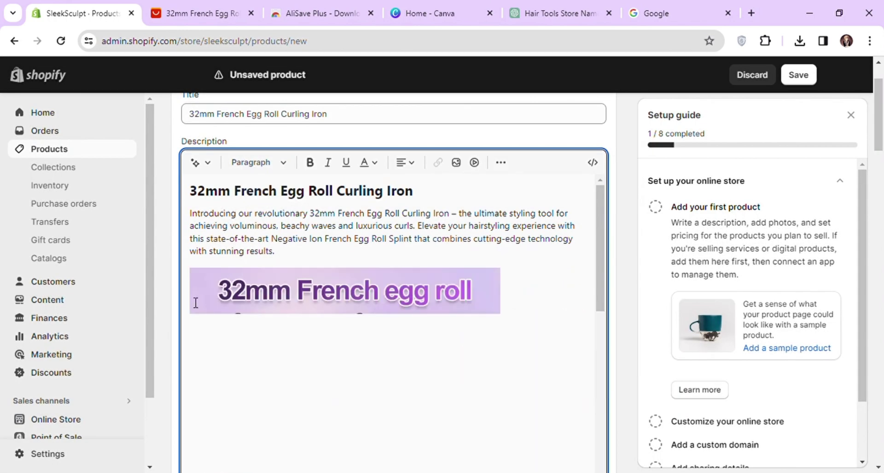
scroll(215, 293, "down", 8)
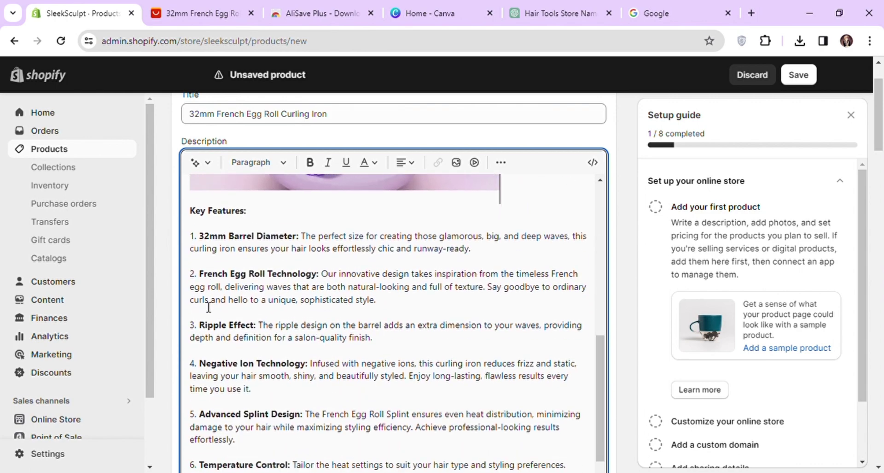
scroll(213, 300, "down", 2)
Step: Insert the second product image mid-list and the pink curling-iron photo after point 6
left_click(456, 162)
left_click(388, 218)
left_click(599, 424)
left_click(456, 162)
left_click(599, 424)
scroll(170, 312, "down", 15)
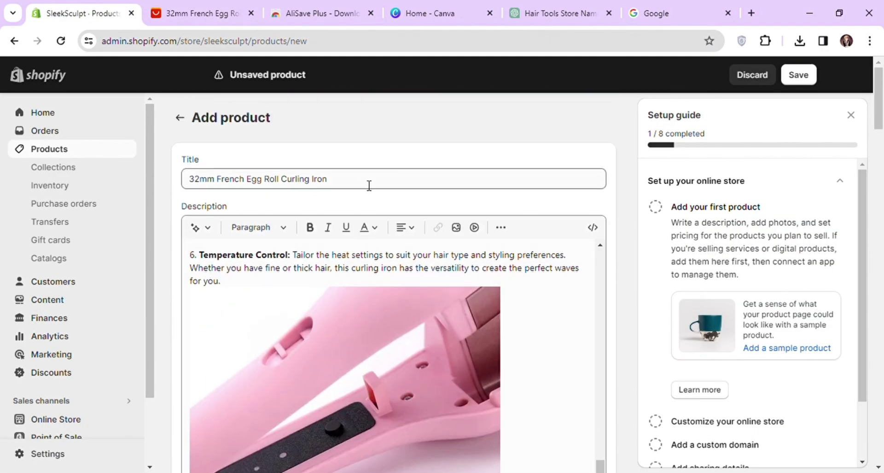
Step: Close the Setup guide, save the curling iron product, and check its storefront preview
left_click(851, 115)
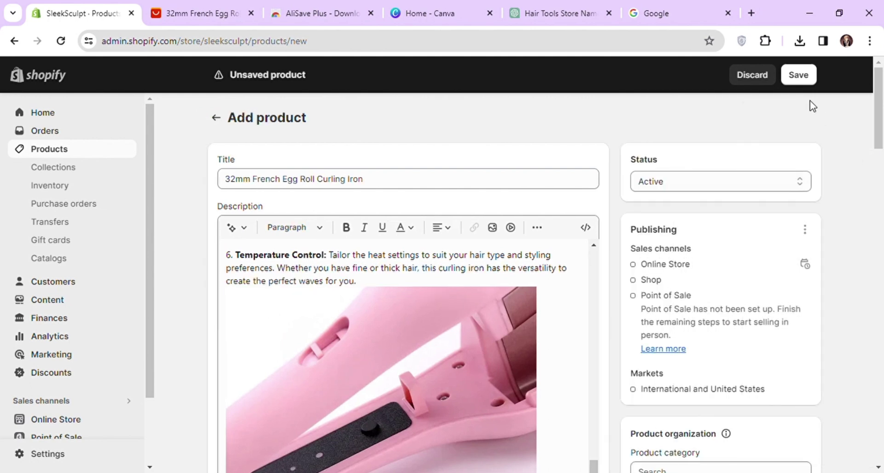
left_click(799, 75)
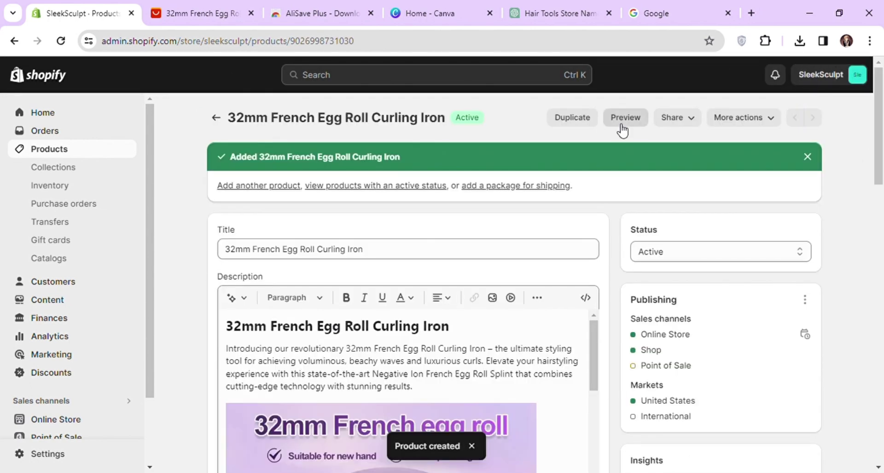
left_click(621, 124)
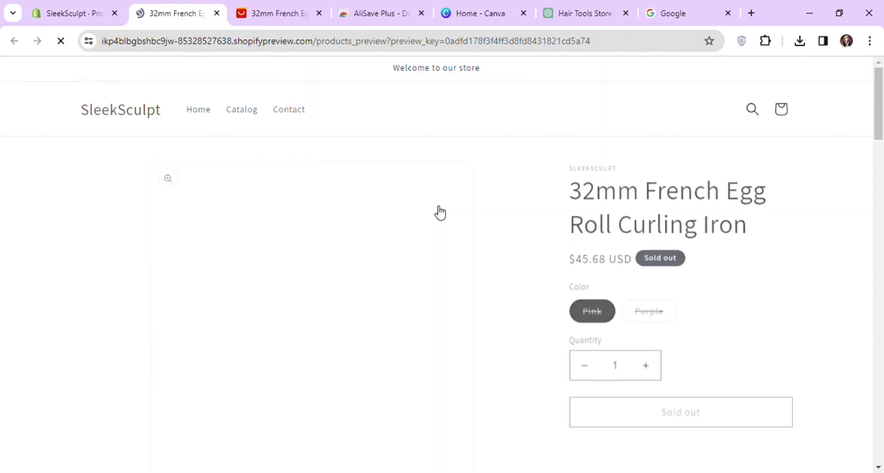
scroll(525, 199, "down", 4)
scroll(525, 199, "up", 4)
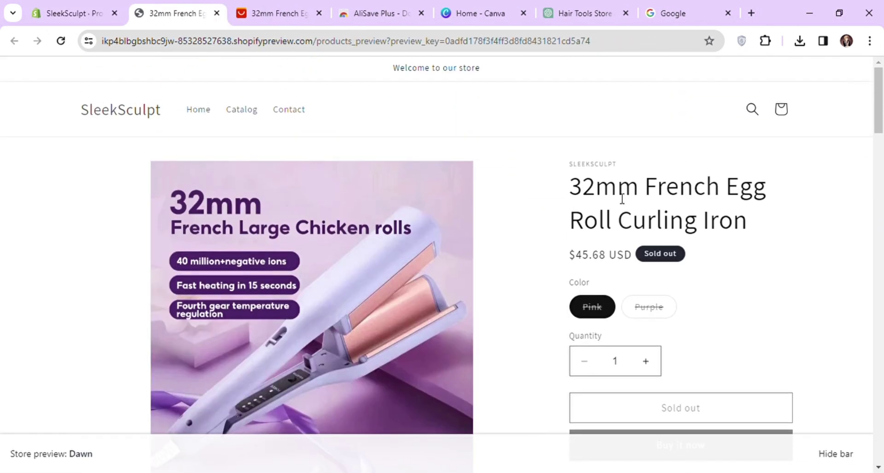
left_click(72, 7)
Step: Set 100 units available for both the Pink and Purple variants and save
scroll(592, 291, "down", 15)
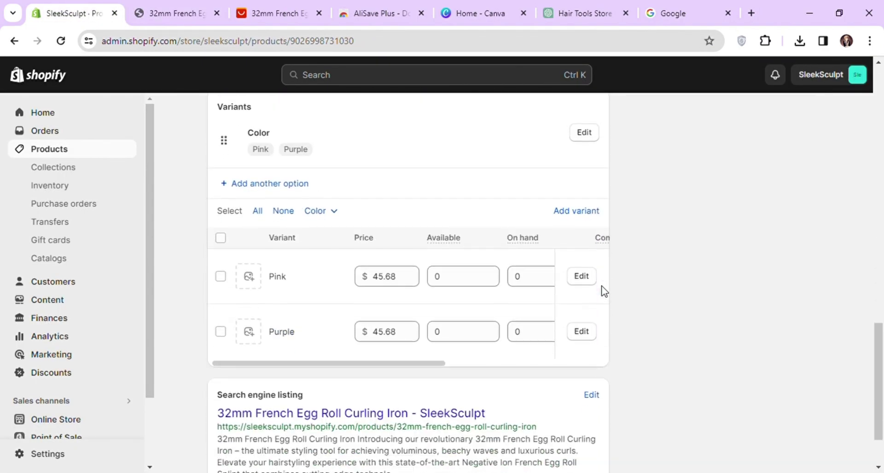
left_click(467, 279)
type("100")
left_click(473, 340)
type("100")
left_click(748, 244)
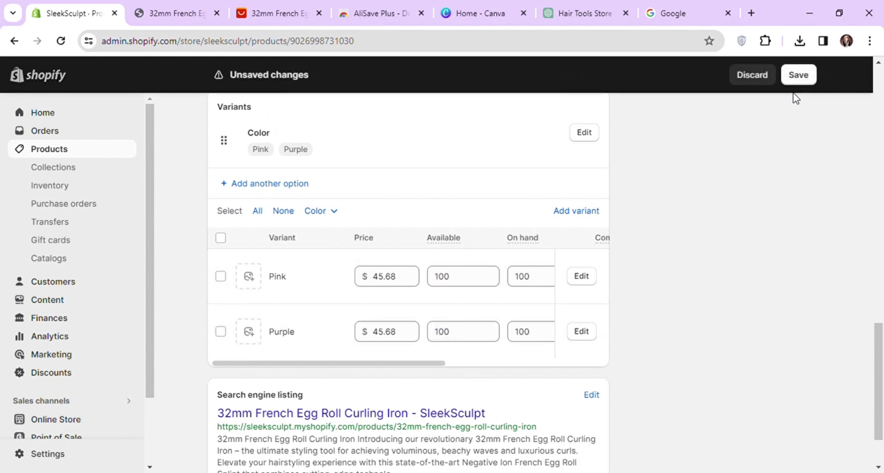
left_click(798, 74)
Step: Set the product category to Hair Curlers and save
scroll(640, 318, "up", 8)
scroll(641, 318, "up", 3)
scroll(630, 317, "down", 1)
scroll(630, 317, "down", 2)
scroll(629, 316, "up", 3)
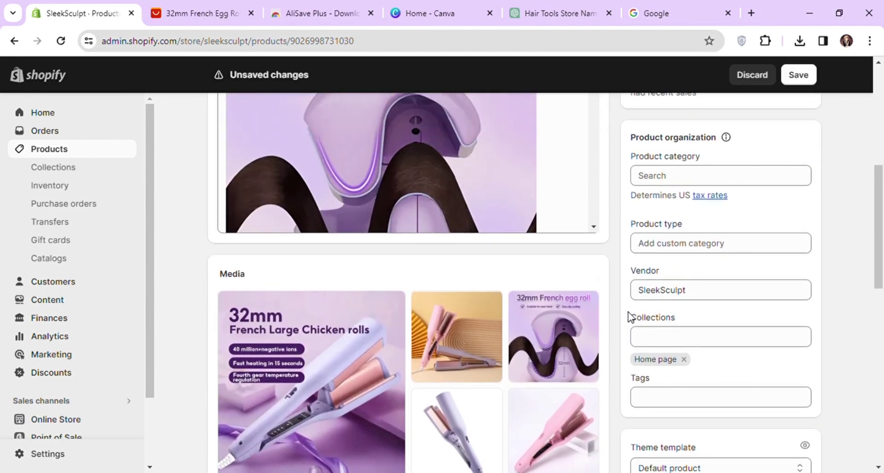
scroll(629, 317, "up", 2)
left_click(683, 245)
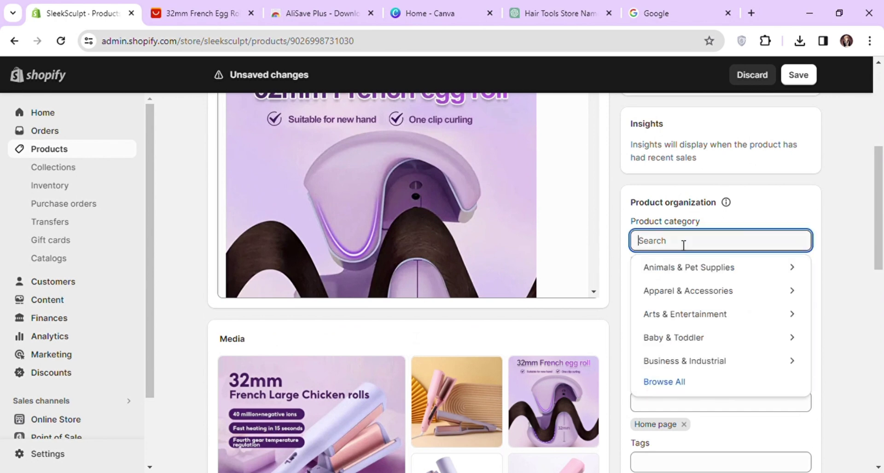
scroll(714, 316, "down", 2)
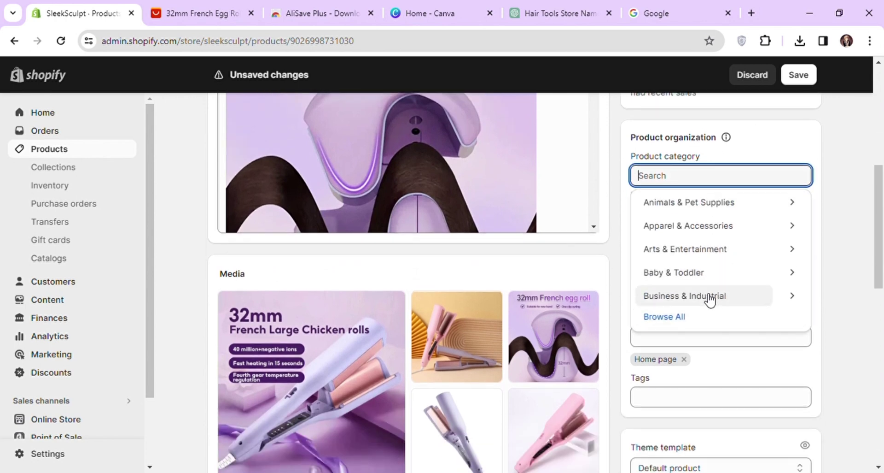
scroll(711, 298, "up", 2)
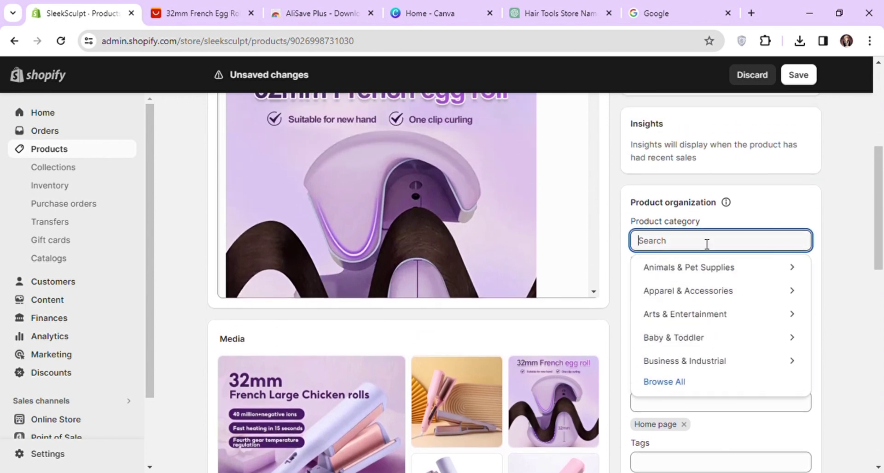
type("hair")
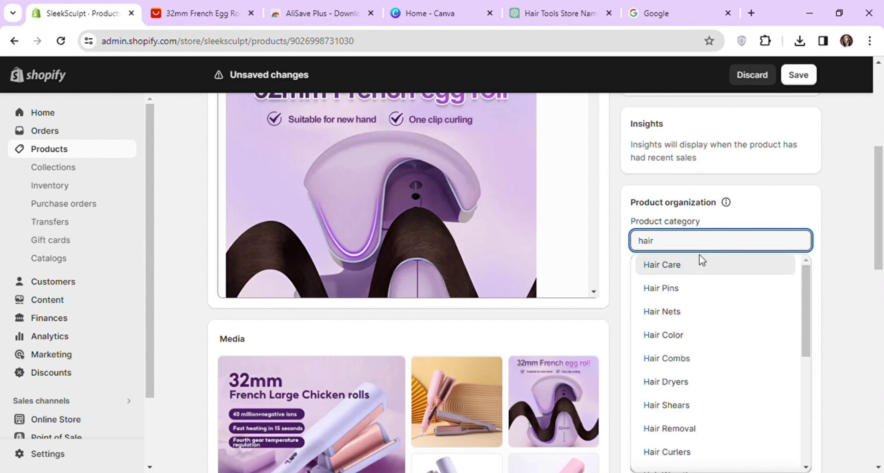
left_click(668, 450)
scroll(631, 276, "up", 6)
left_click(799, 84)
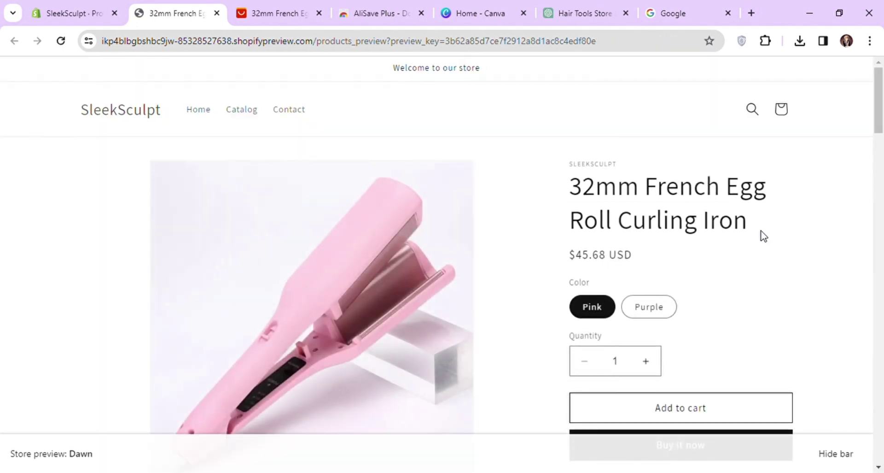
Step: Scroll through the storefront product preview, then close the preview tab
scroll(765, 236, "down", 10)
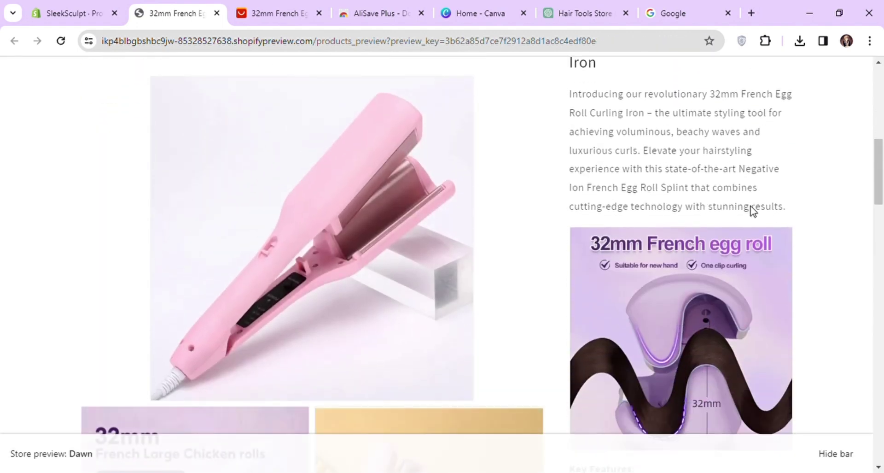
scroll(753, 211, "down", 11)
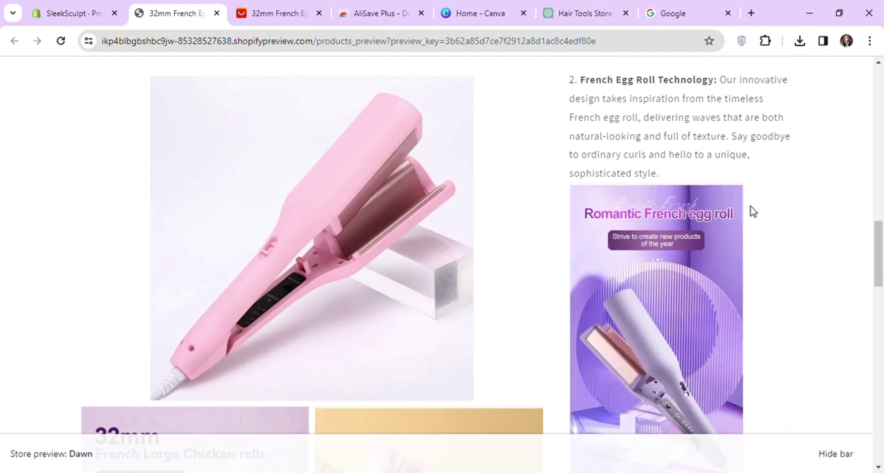
scroll(754, 211, "down", 12)
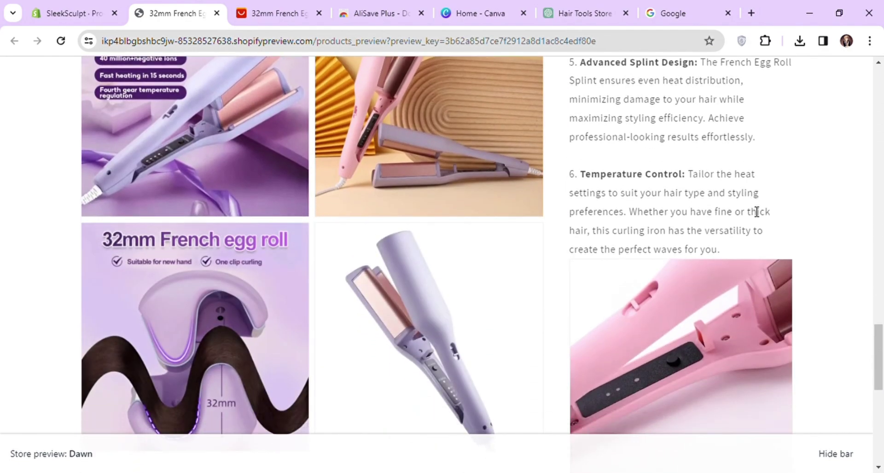
scroll(757, 212, "down", 8)
scroll(757, 208, "down", 3)
scroll(754, 207, "up", 20)
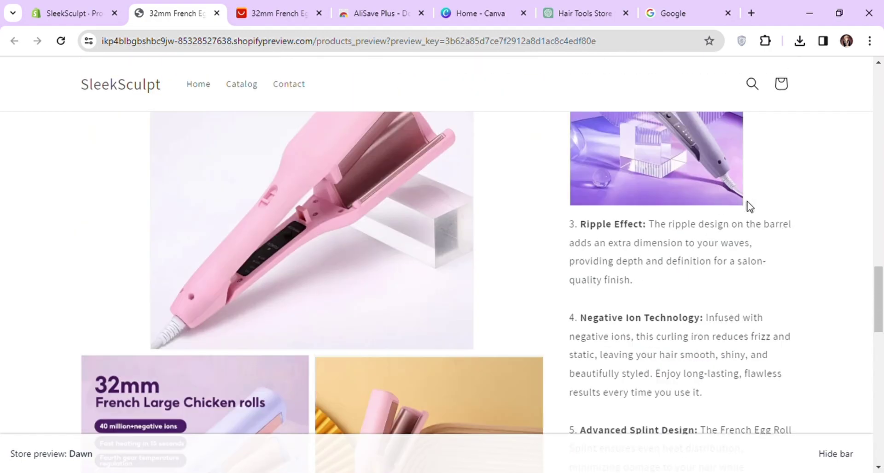
scroll(750, 208, "up", 5)
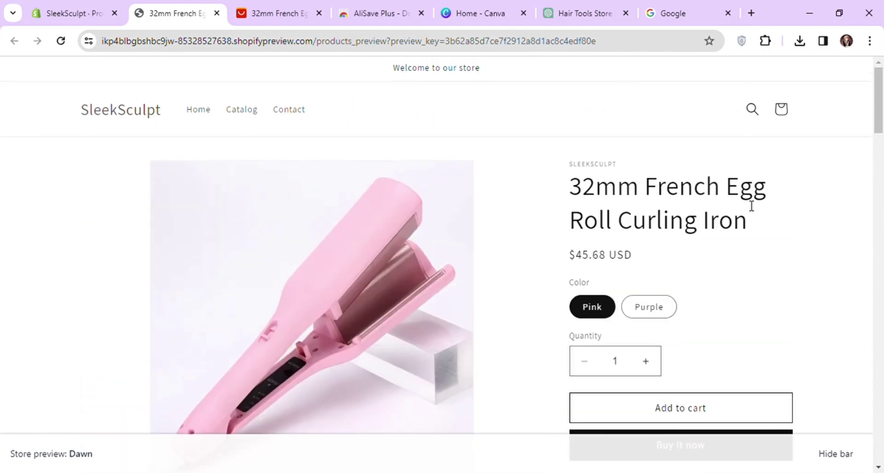
left_click(217, 14)
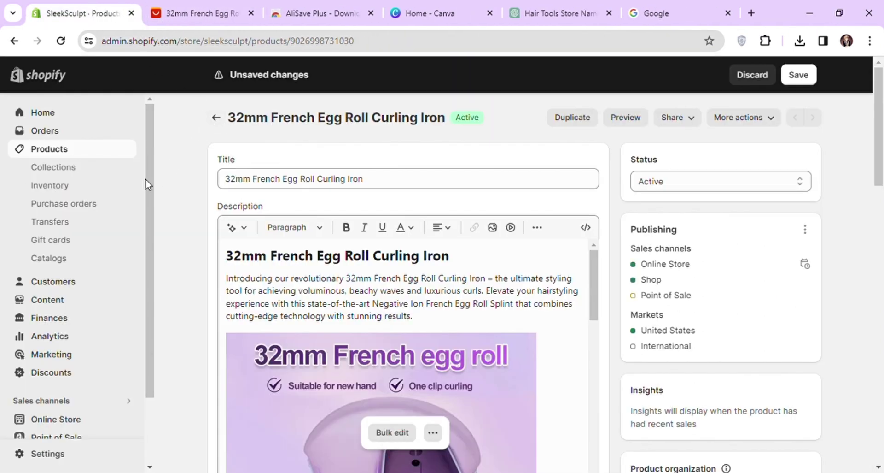
Step: Go back to the products list, then switch to the admin tab showing the Themes page
left_click(220, 119)
scroll(92, 180, "down", 2)
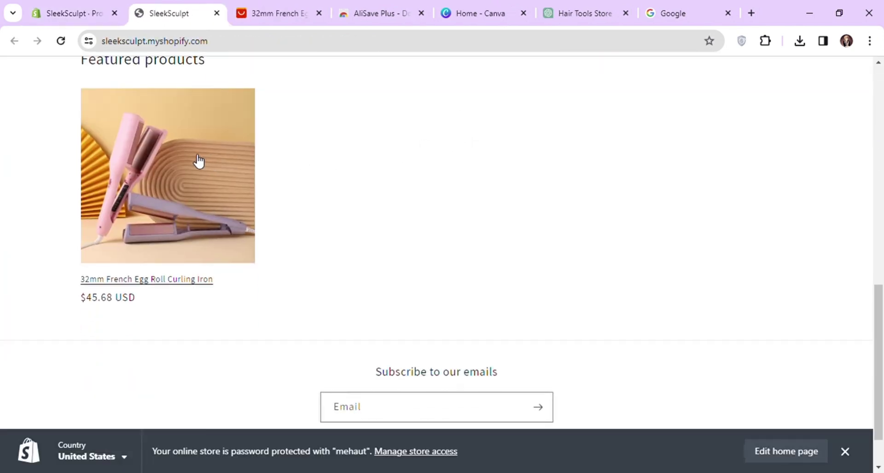
scroll(323, 146, "down", 1)
scroll(323, 146, "up", 12)
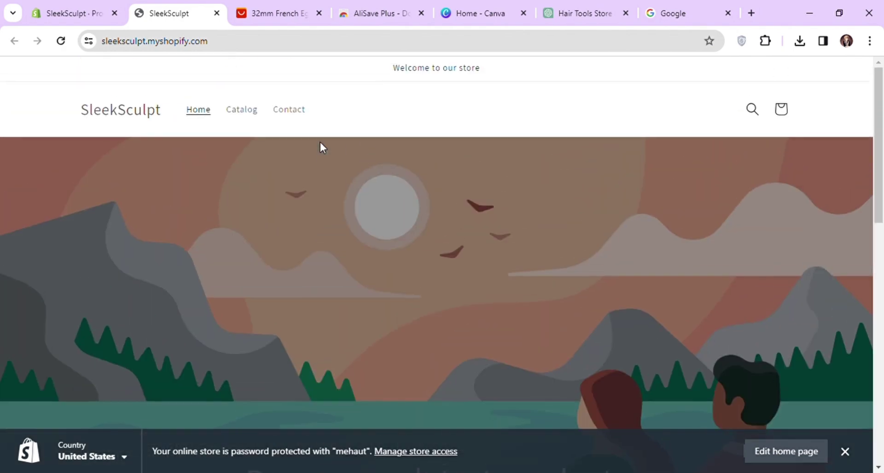
left_click(62, 8)
scroll(300, 223, "down", 5)
scroll(303, 227, "down", 4)
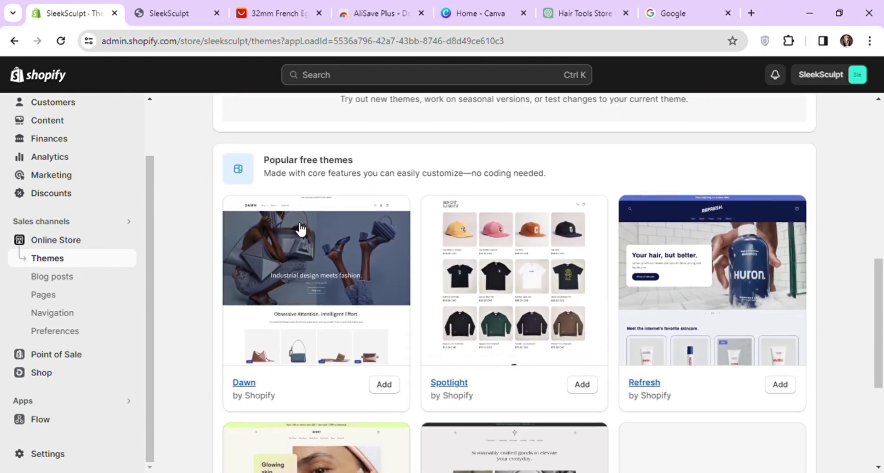
scroll(176, 277, "down", 3)
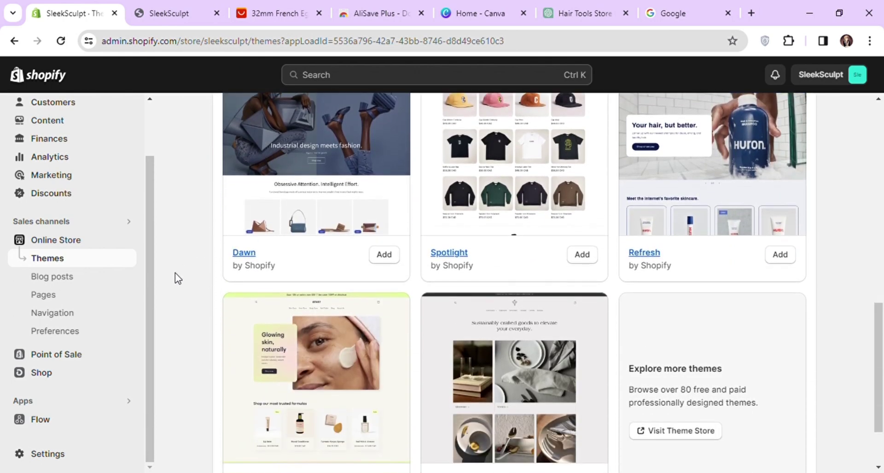
scroll(175, 278, "down", 1)
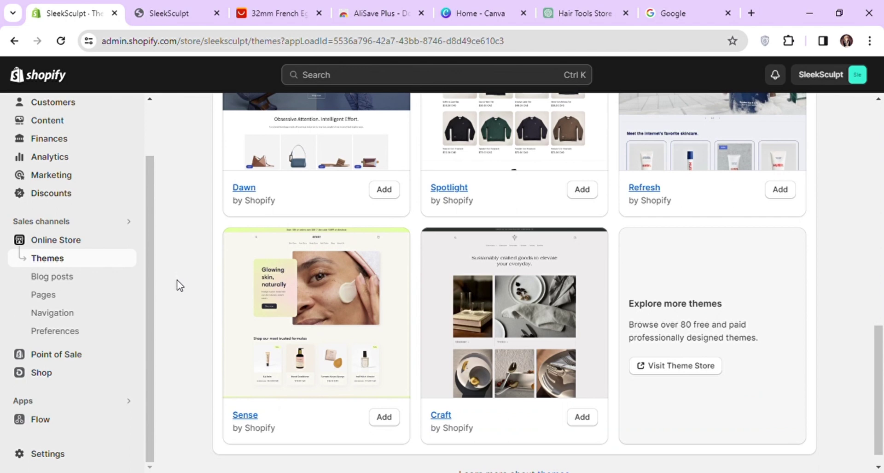
scroll(181, 286, "up", 2)
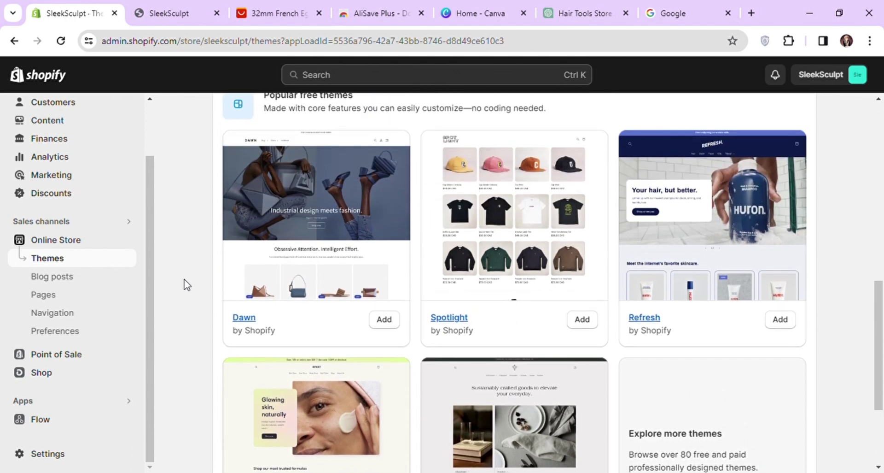
scroll(184, 286, "down", 2)
scroll(194, 285, "up", 5)
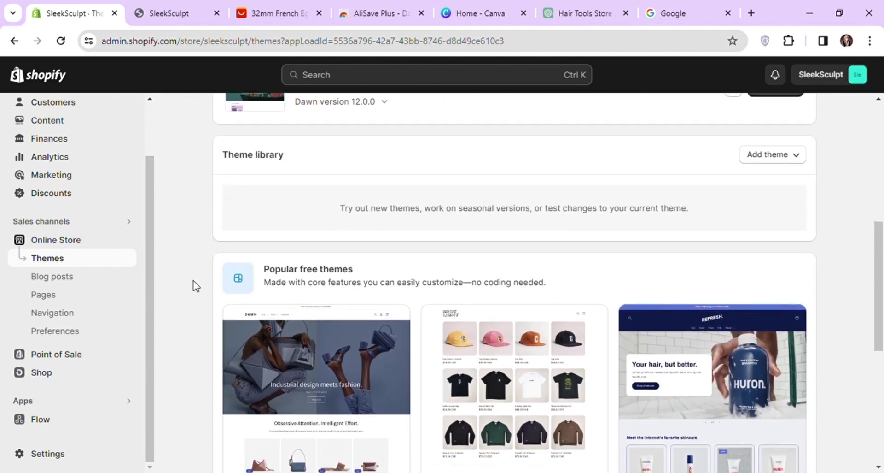
scroll(206, 278, "up", 6)
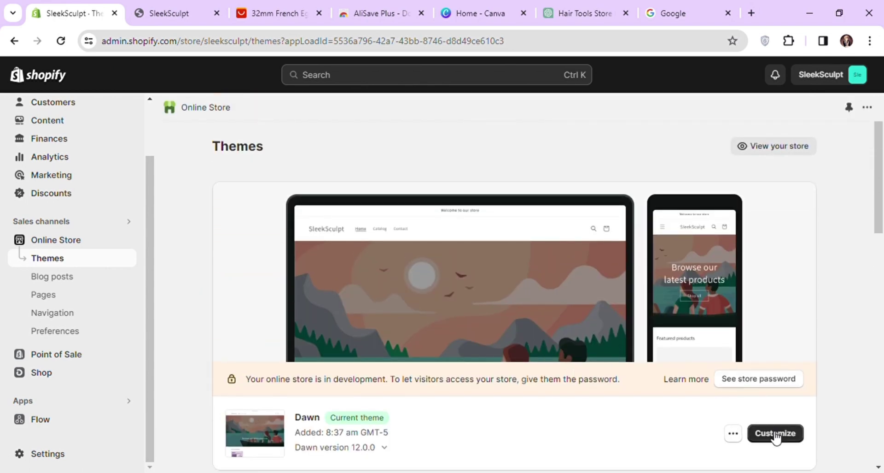
Step: Open the Dawn theme editor and look over the Image banner section settings
left_click(775, 436)
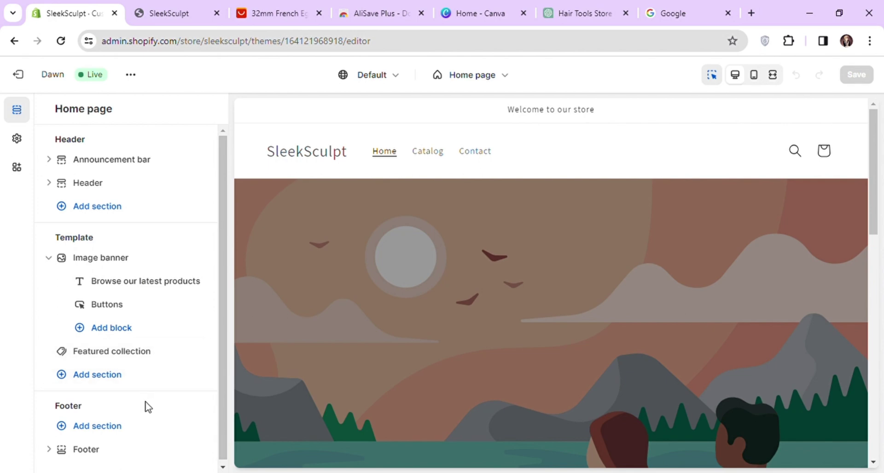
scroll(155, 241, "down", 1)
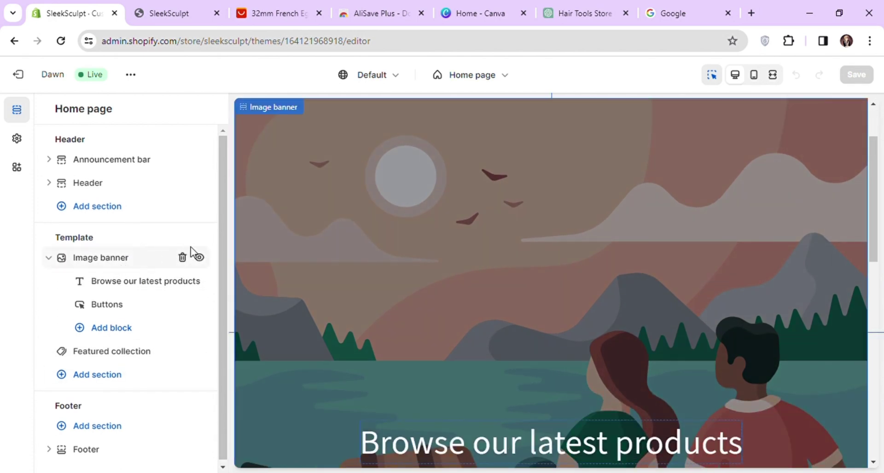
left_click(104, 266)
scroll(50, 121, "down", 15)
left_click(48, 111)
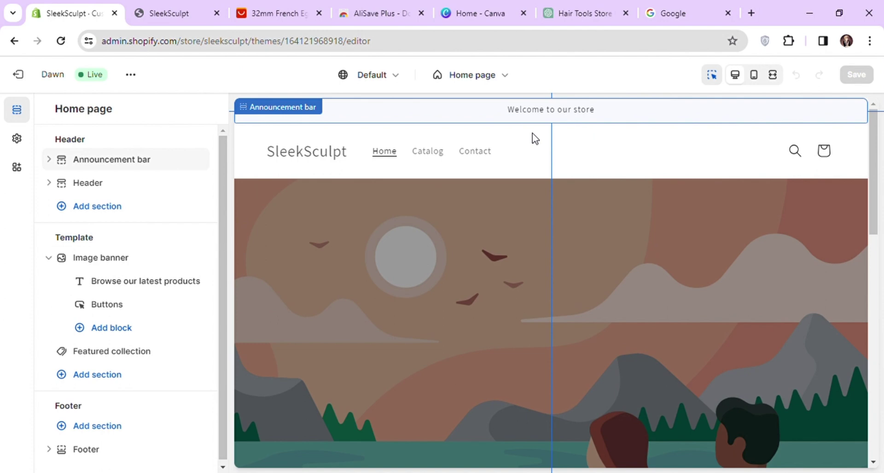
Step: Change the announcement bar text to 'Sale: Flat 50% off Today only!'
left_click(54, 166)
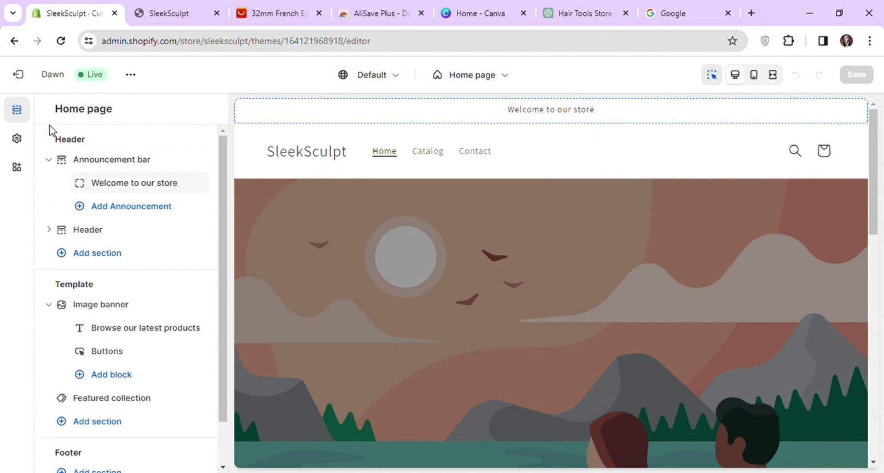
left_click(132, 186)
triple_click(129, 171)
left_click(151, 259)
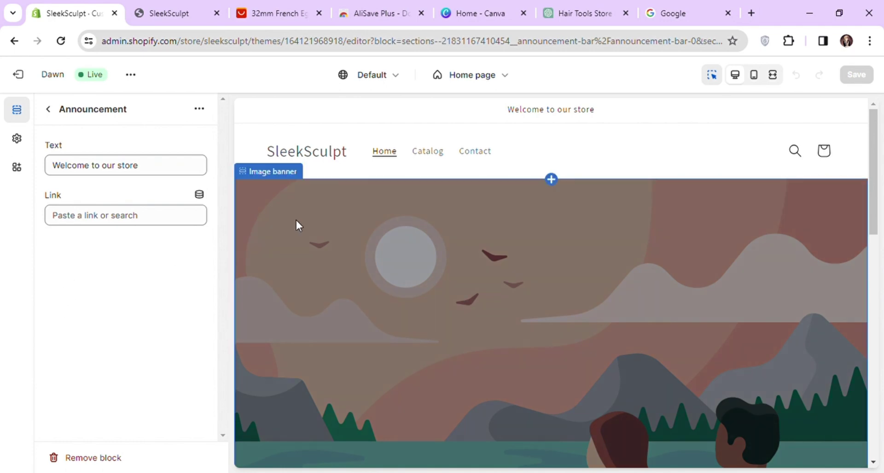
left_click(123, 177)
triple_click(123, 177)
type("Sale: Flat 50%")
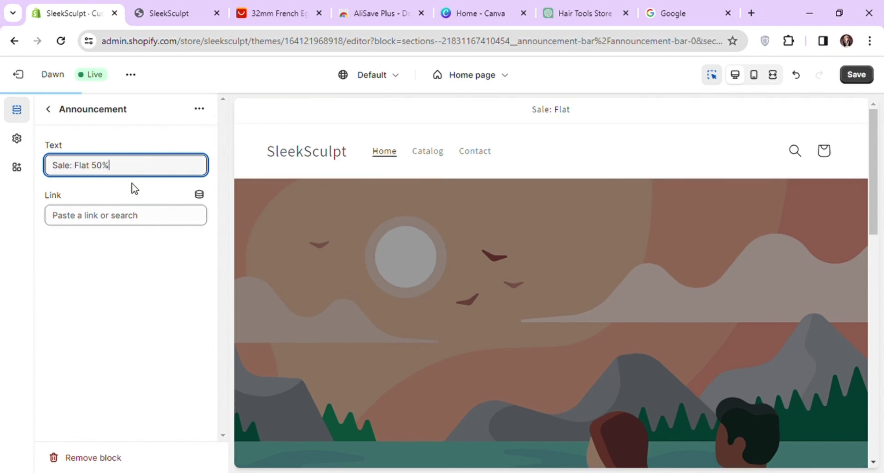
type(" off Today only!")
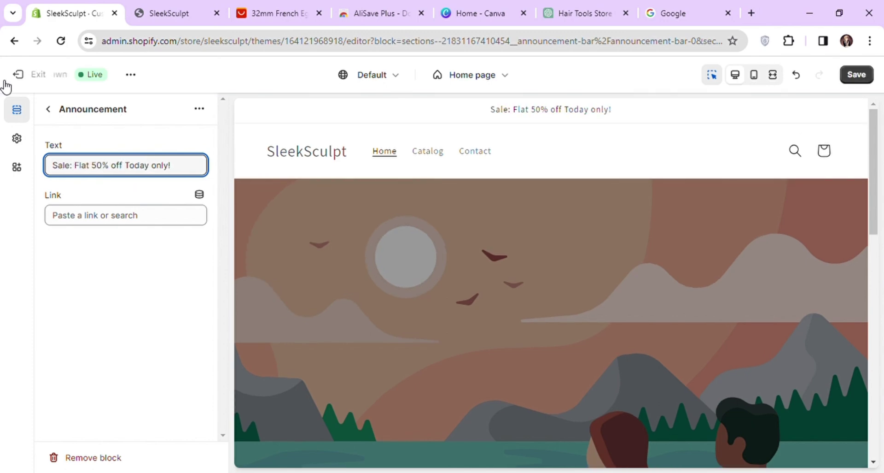
left_click(48, 109)
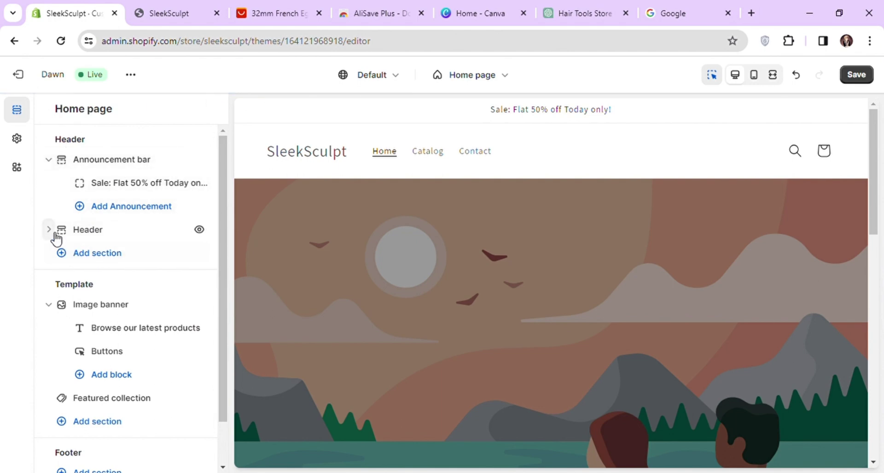
Step: Open the header's Main menu for editing and delete the Catalog item
left_click(96, 236)
scroll(96, 232, "down", 2)
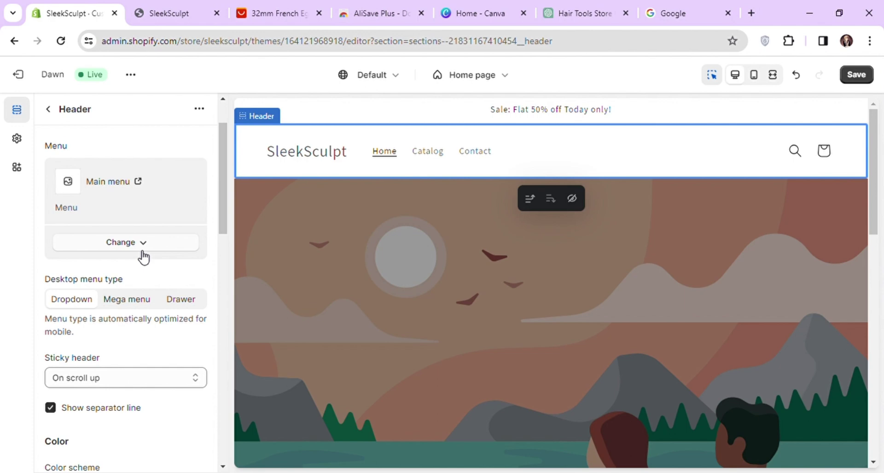
left_click(138, 182)
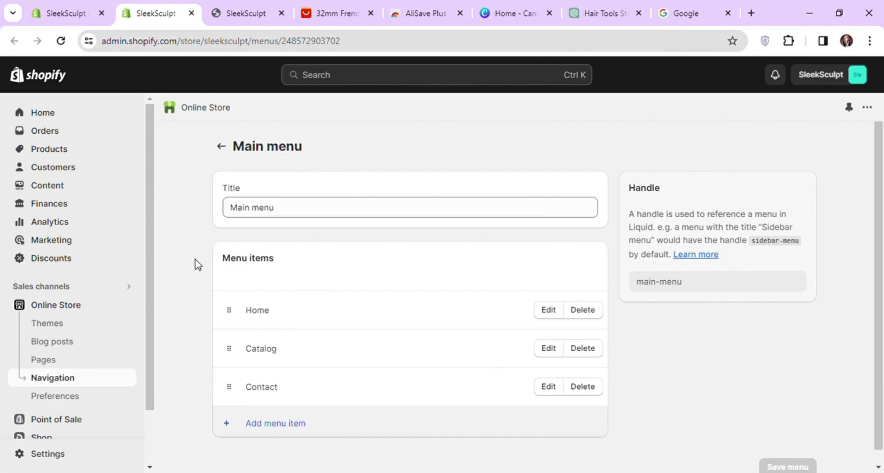
scroll(206, 359, "down", 1)
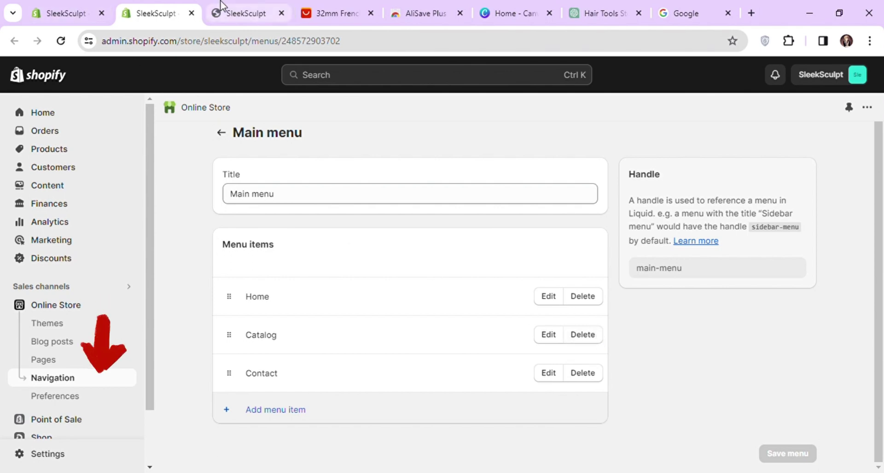
left_click(84, 6)
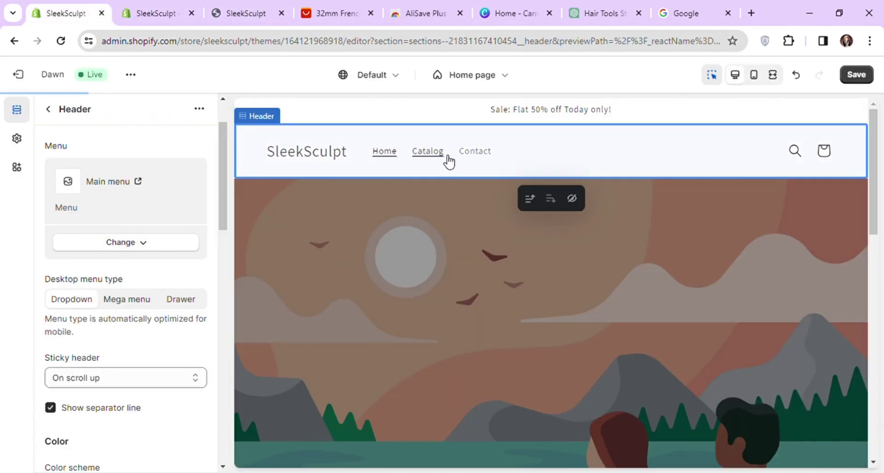
left_click(142, 10)
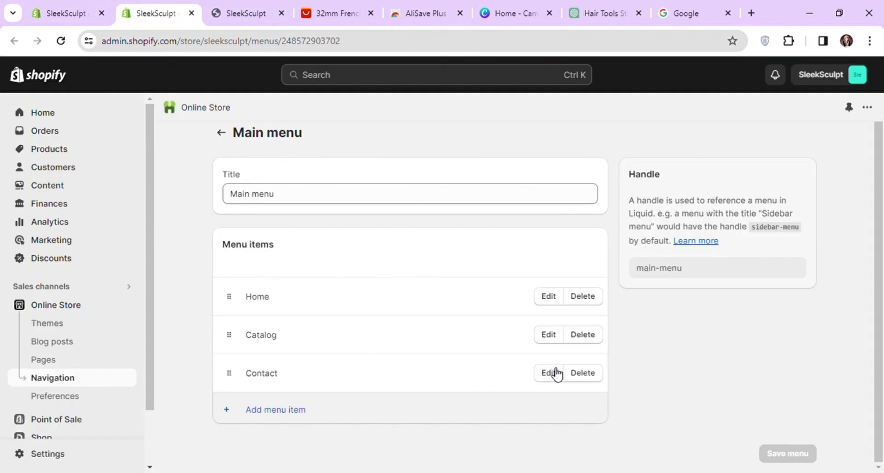
left_click(599, 335)
left_click(606, 308)
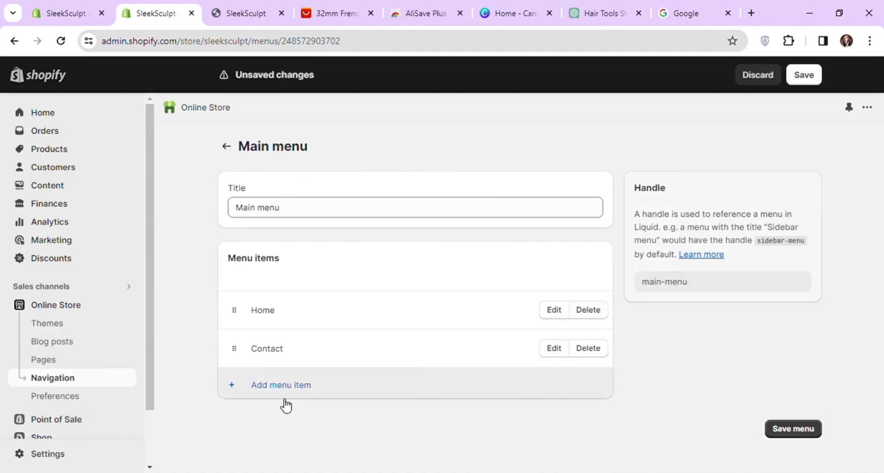
Step: Add a menu item linking to the curling iron product above Contact and save the menu
left_click(282, 385)
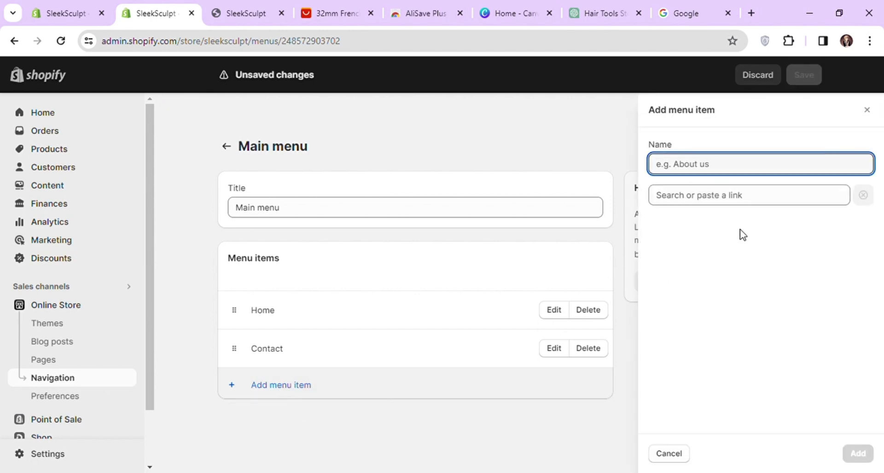
left_click(776, 194)
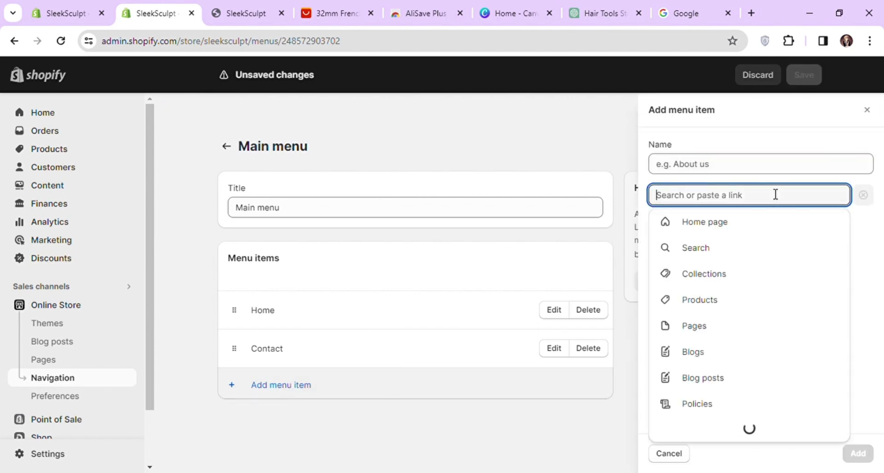
left_click(739, 308)
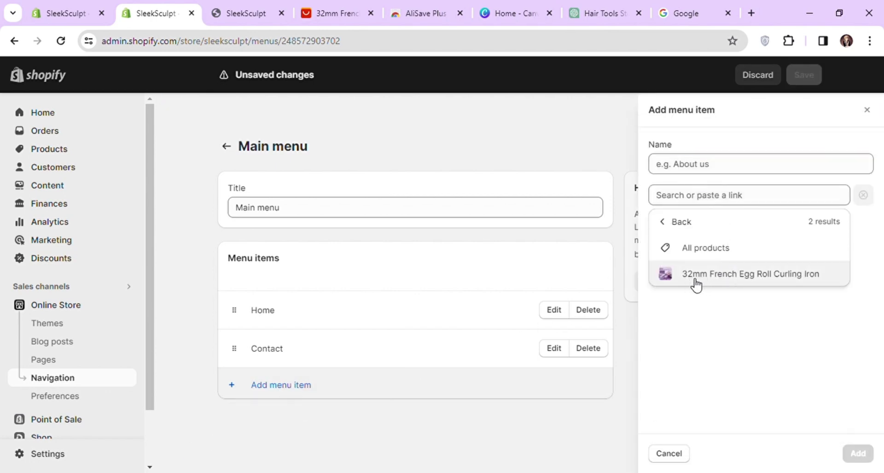
left_click(697, 275)
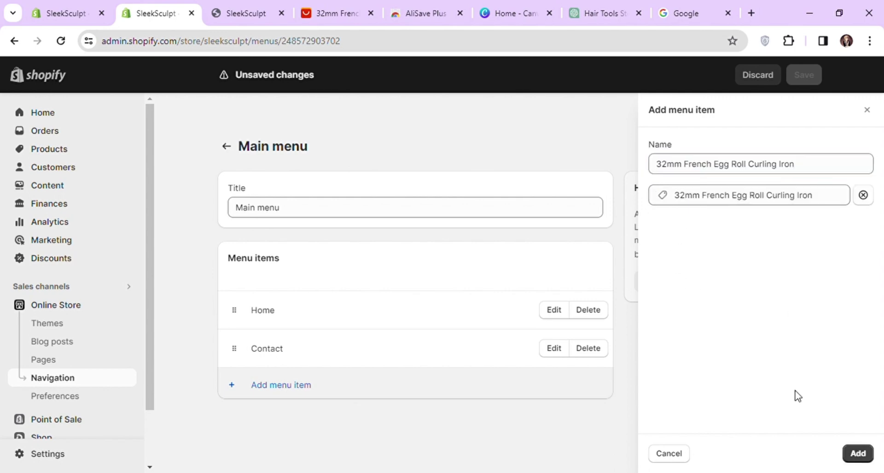
left_click(860, 453)
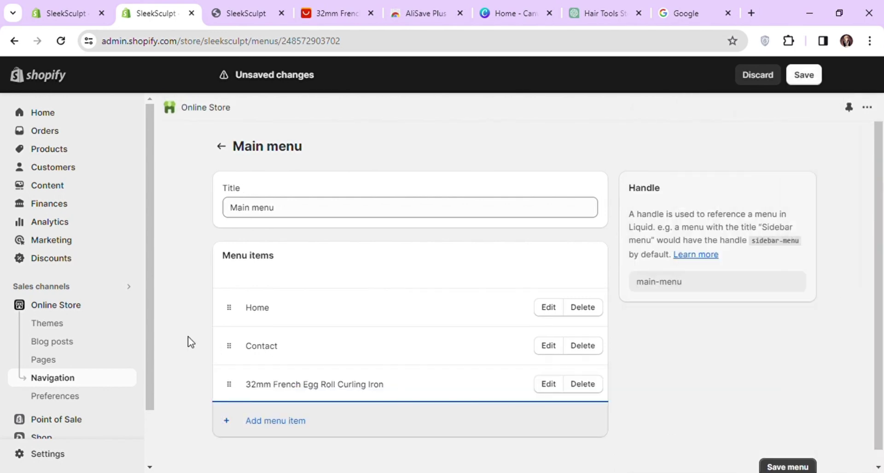
left_click_drag(231, 389, 231, 355)
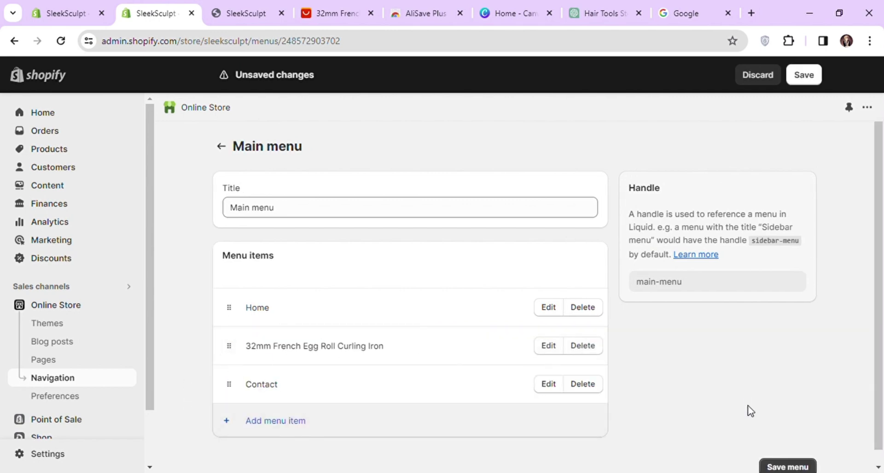
left_click(781, 465)
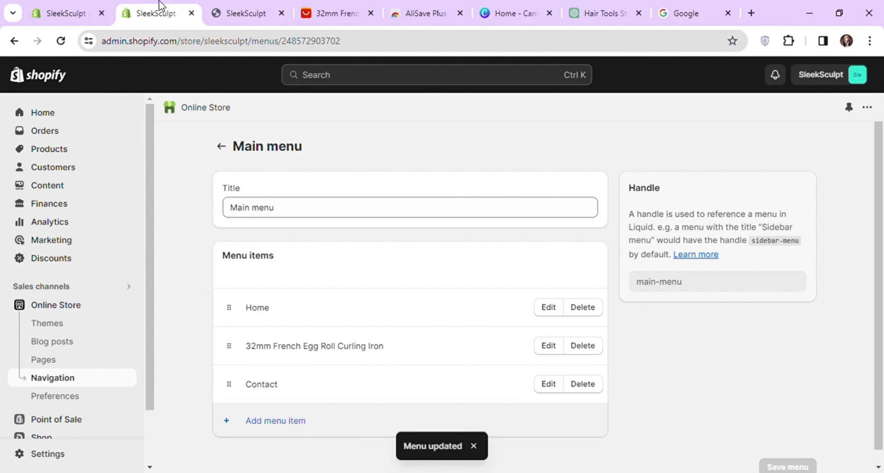
left_click(87, 5)
left_click(46, 109)
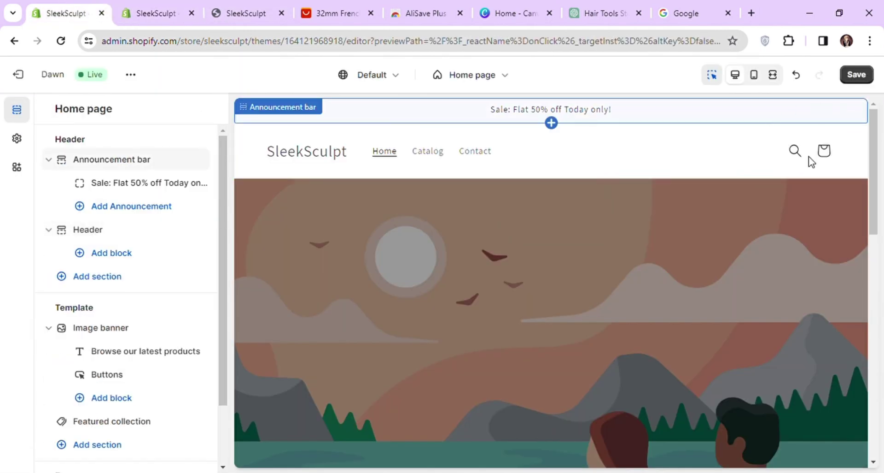
Step: Save the theme changes and delete the Image banner section from the home page
left_click(863, 81)
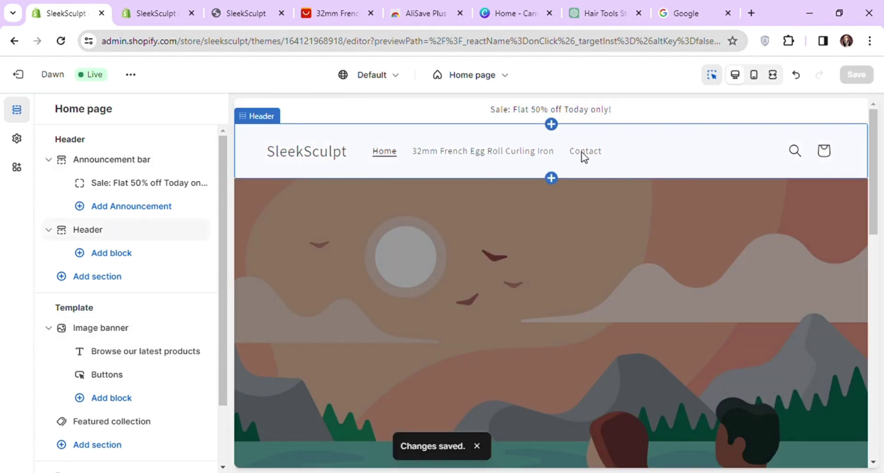
left_click(49, 158)
scroll(52, 190, "down", 1)
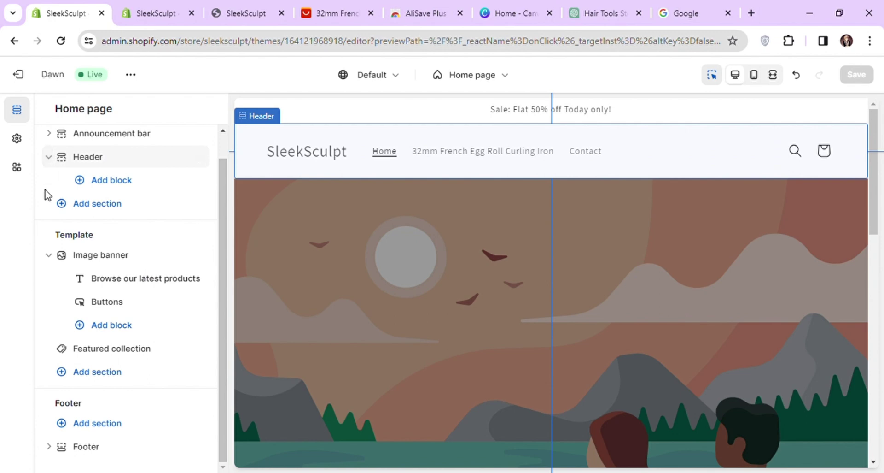
left_click(117, 258)
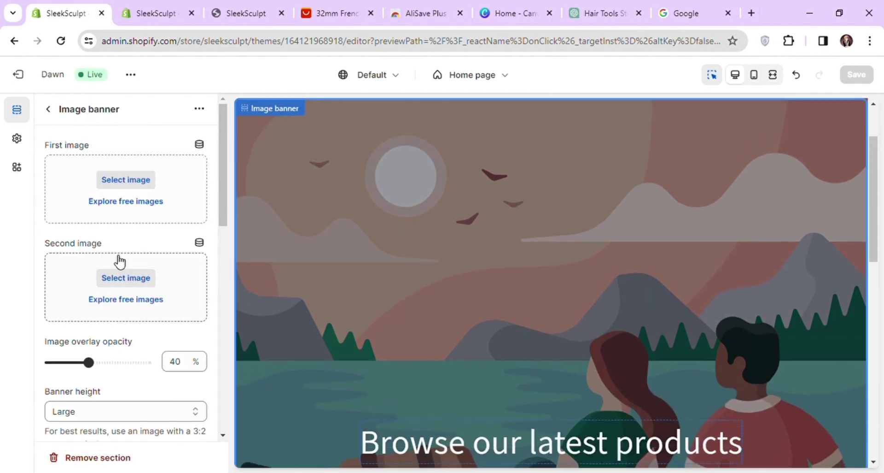
left_click(47, 109)
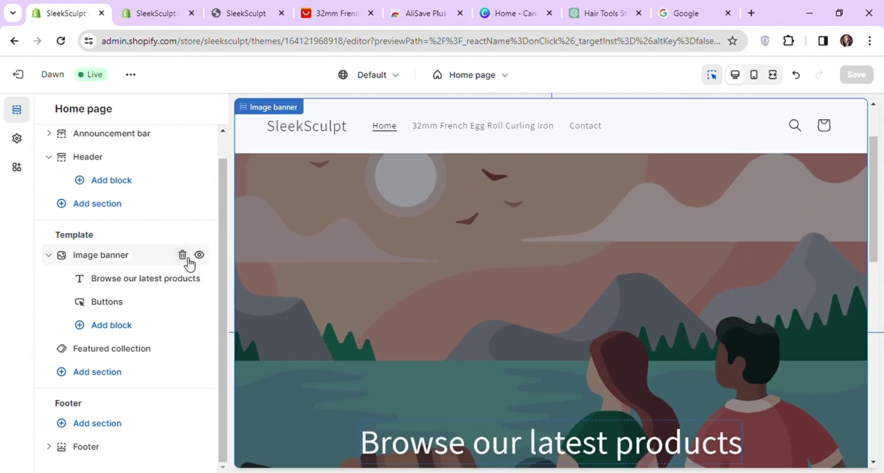
left_click(183, 256)
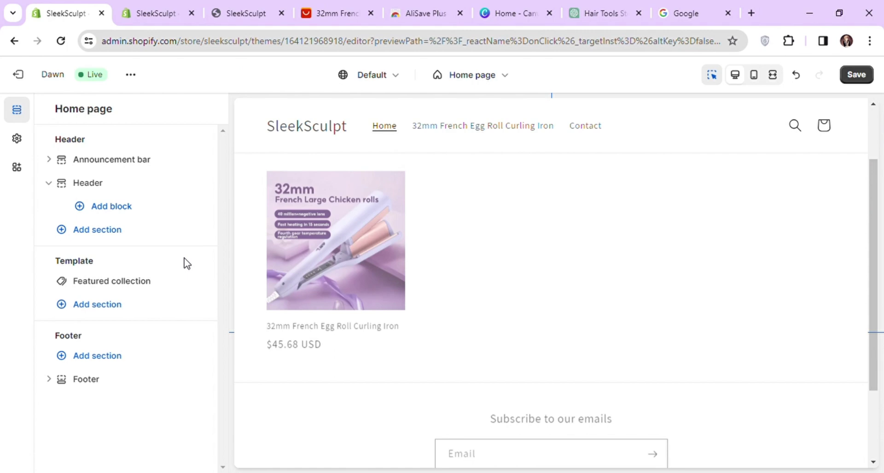
Step: Add an Image with text section above Featured collection, then delete Featured collection
left_click(97, 304)
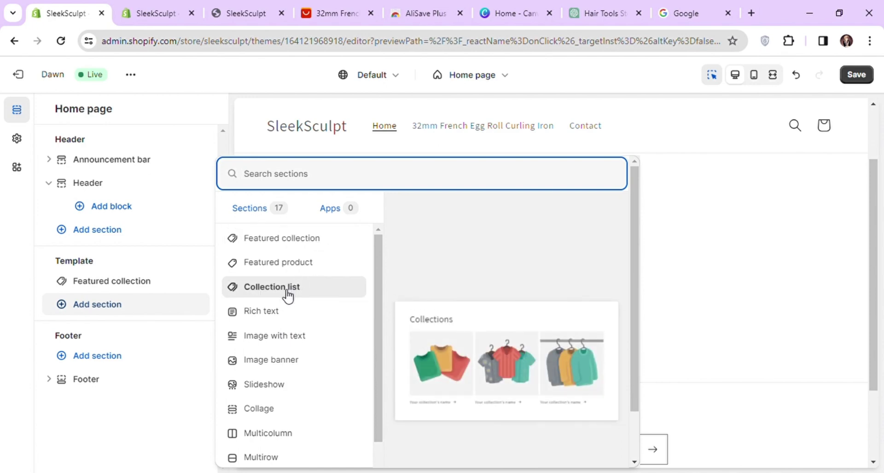
left_click(290, 341)
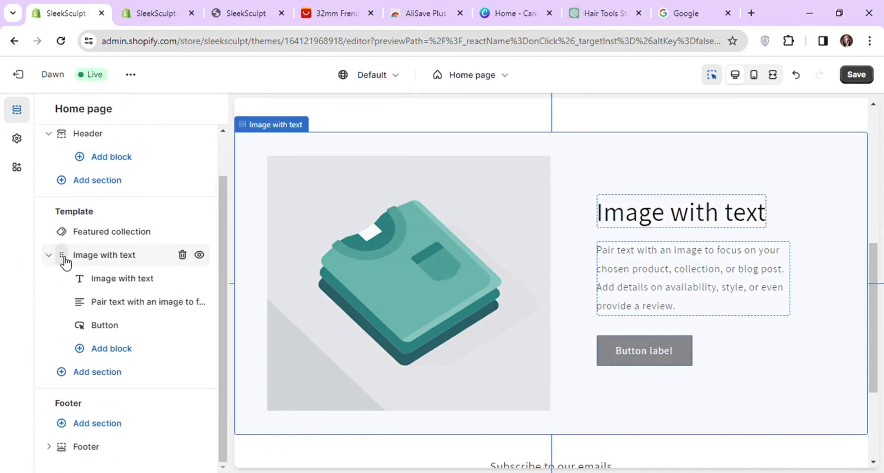
left_click_drag(65, 254, 62, 251)
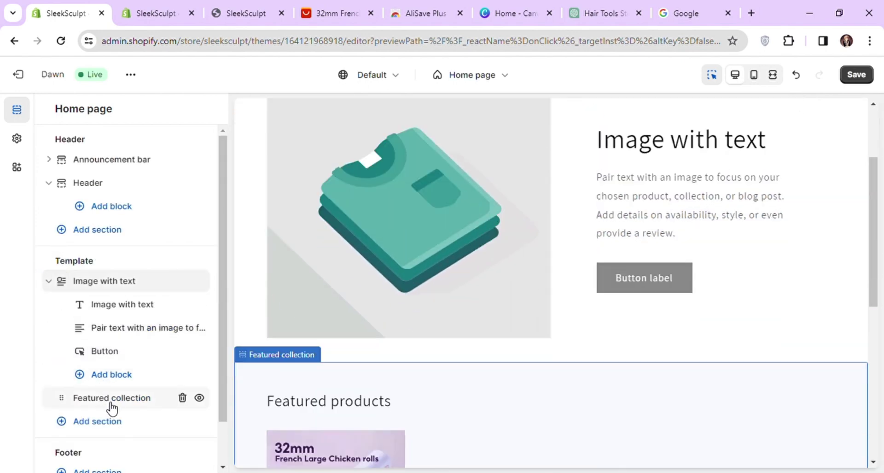
left_click(183, 397)
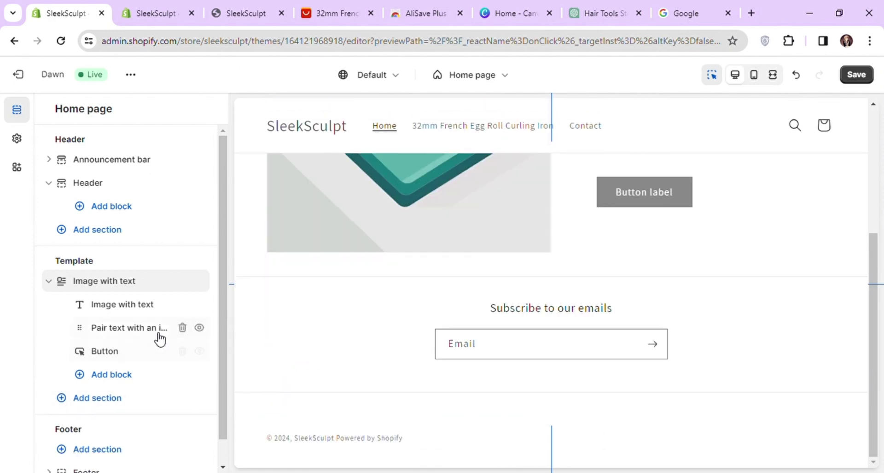
scroll(478, 330, "up", 5)
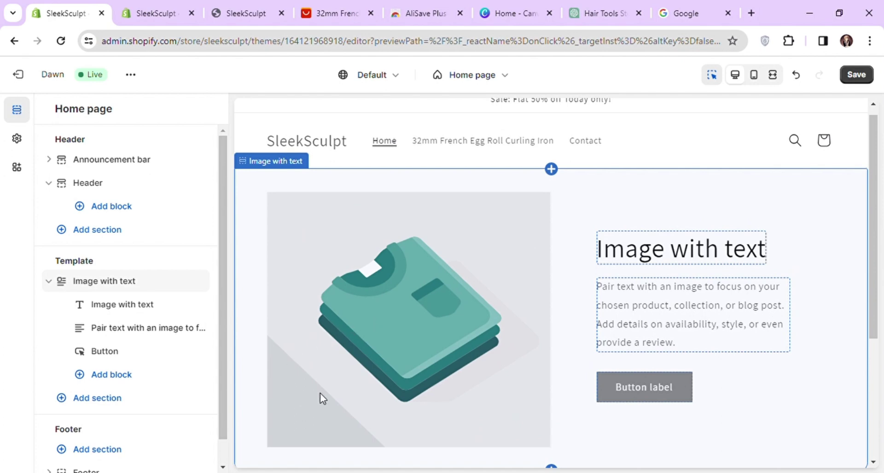
Step: Set the Image with text section's image to the purple 32mm curling iron photo
left_click(117, 313)
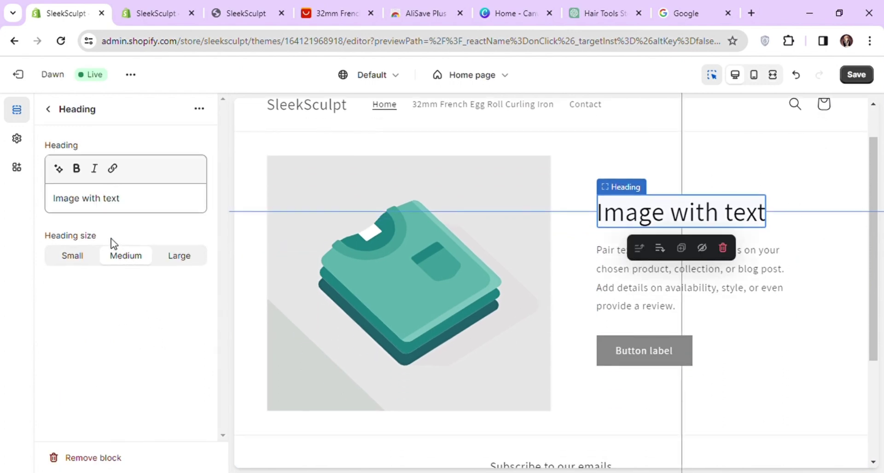
left_click(48, 109)
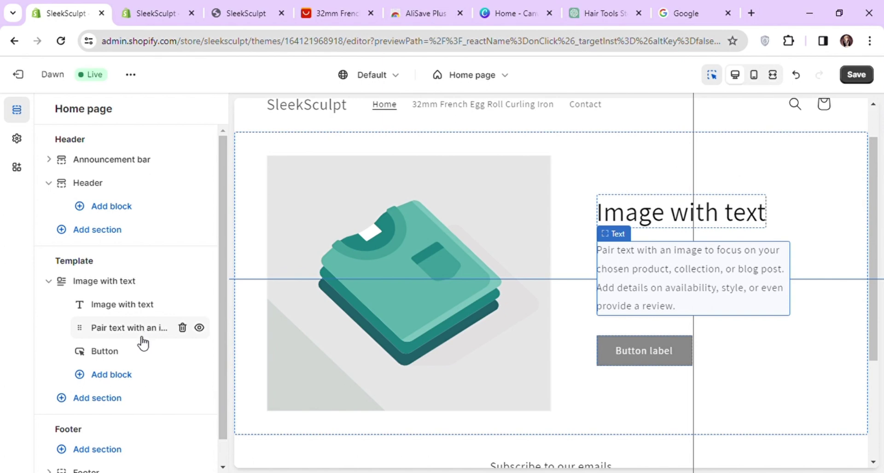
left_click(127, 289)
left_click(130, 180)
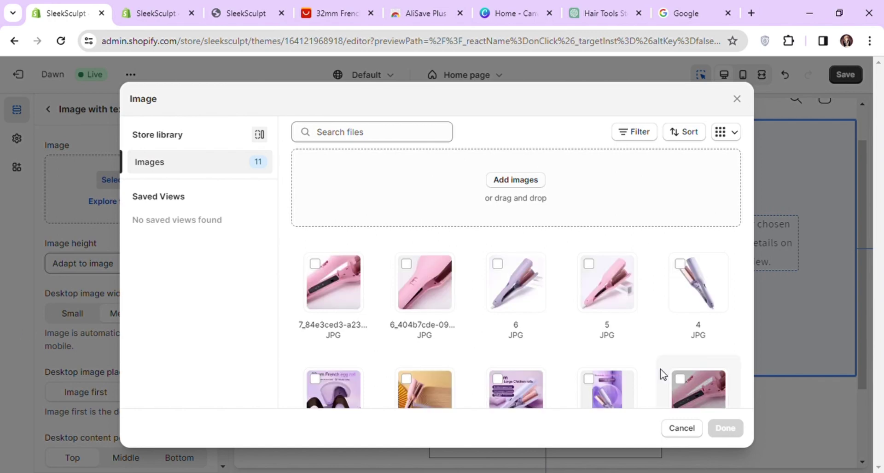
scroll(493, 263, "down", 3)
left_click(493, 266)
left_click(727, 429)
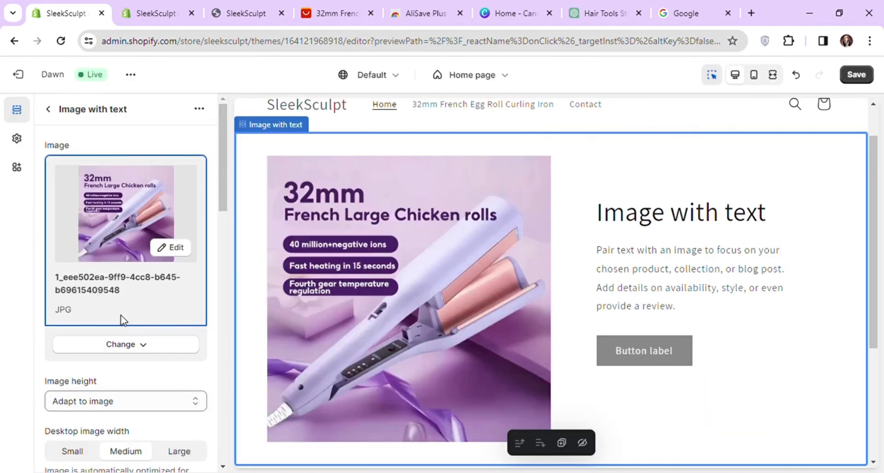
left_click(49, 109)
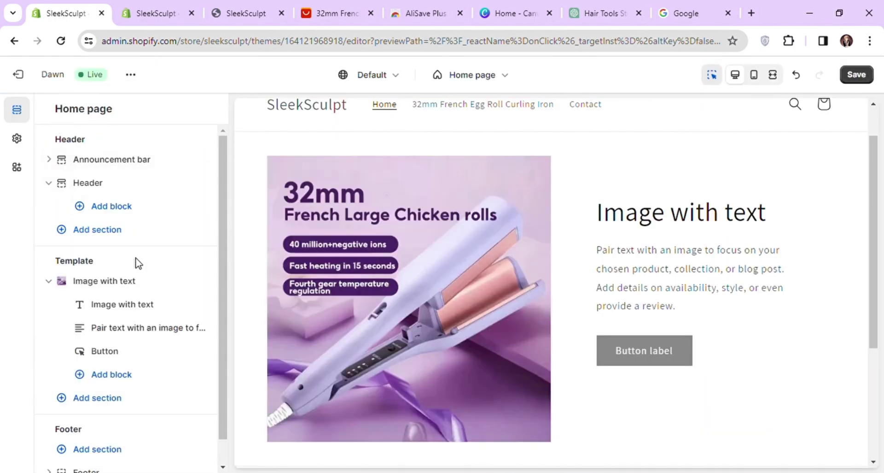
Step: Copy the product name from the main menu and paste it as the heading '32mm French Egg Roll Curling Iron'
key("ctrl+Tab")
left_click_drag(387, 346, 256, 355)
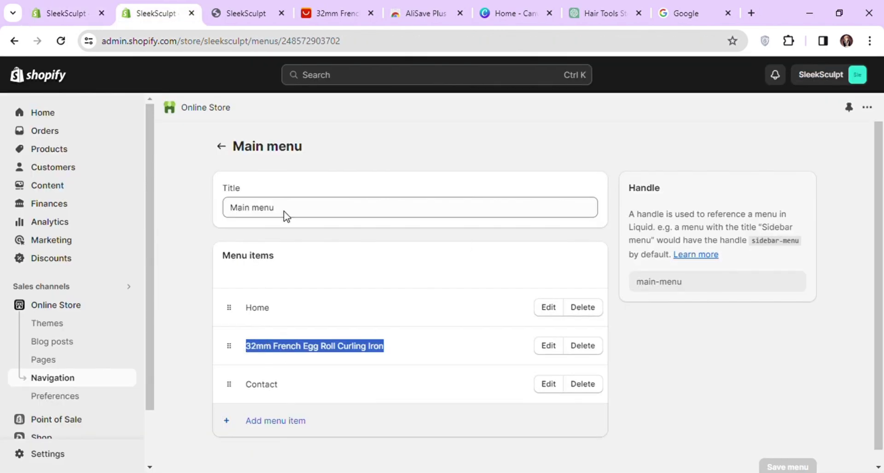
key("ctrl+shift+Tab")
left_click(106, 302)
triple_click(115, 203)
type("32mm French Egg Roll Curling Iron")
left_click(49, 110)
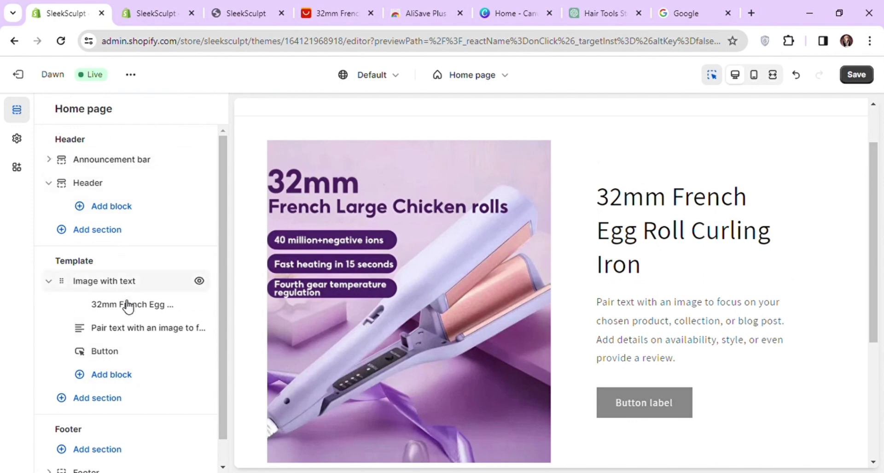
Step: Paste ChatGPT's opening sentence about the 32mm curling iron's beachy waves into the Text block
left_click(123, 326)
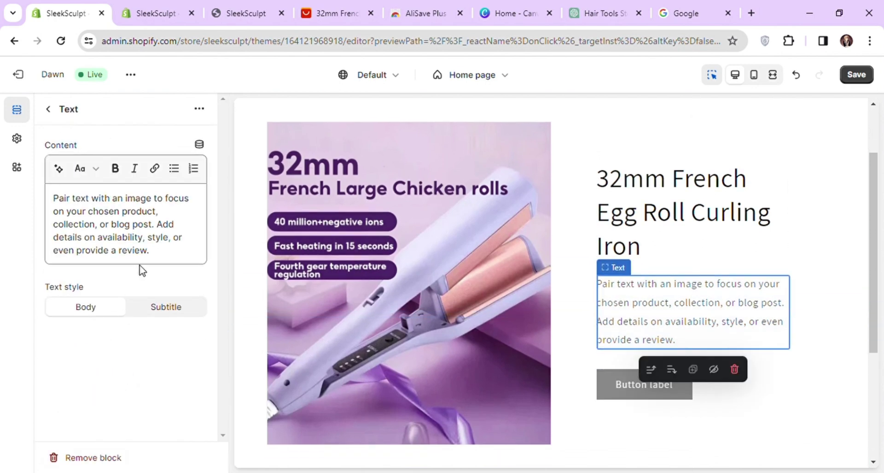
left_click(628, 6)
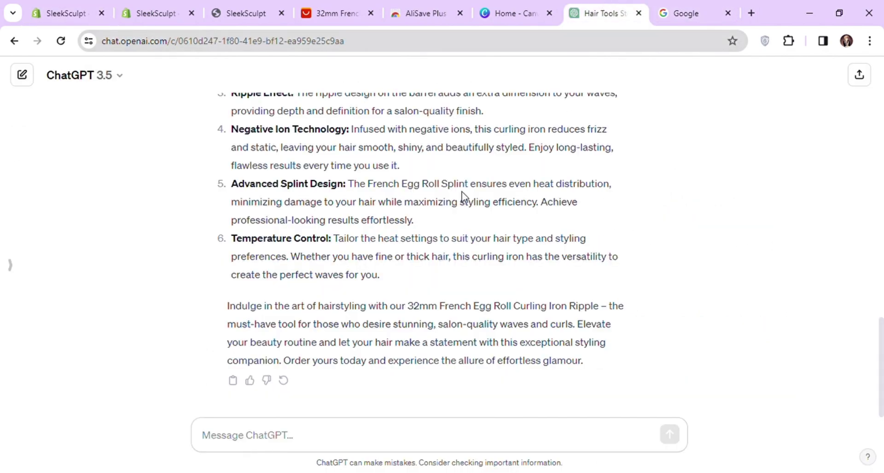
scroll(290, 370, "up", 5)
scroll(293, 325, "down", 3)
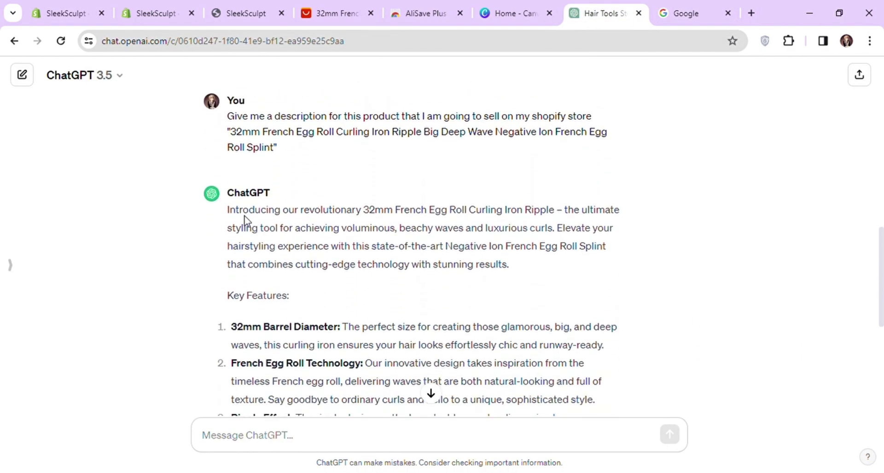
left_click_drag(227, 210, 557, 235)
key("ctrl+c")
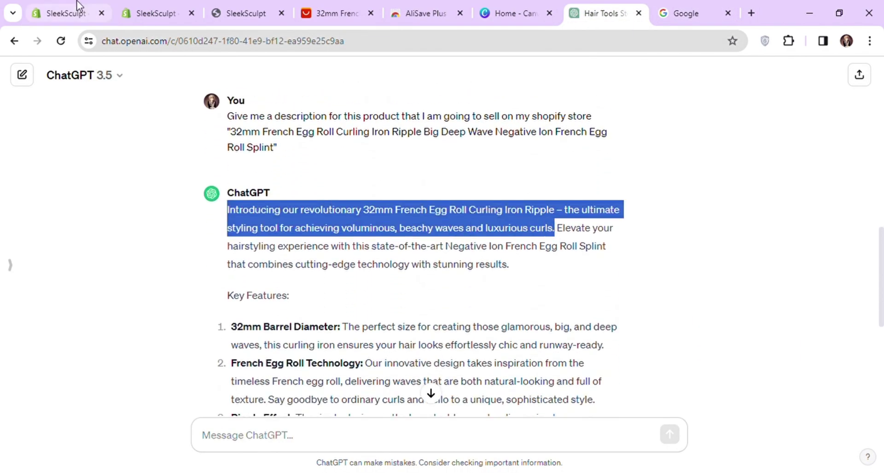
left_click(71, 6)
key("ctrl+v")
left_click(48, 109)
Step: Label the button 'Shop Now' and link it to the 32mm French Egg Roll curling iron product
left_click(107, 351)
left_click_drag(102, 165, 34, 185)
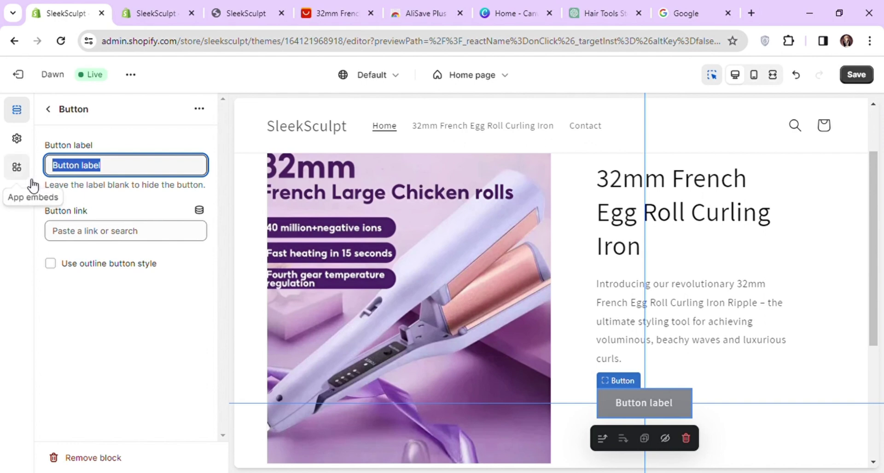
type("Shop")
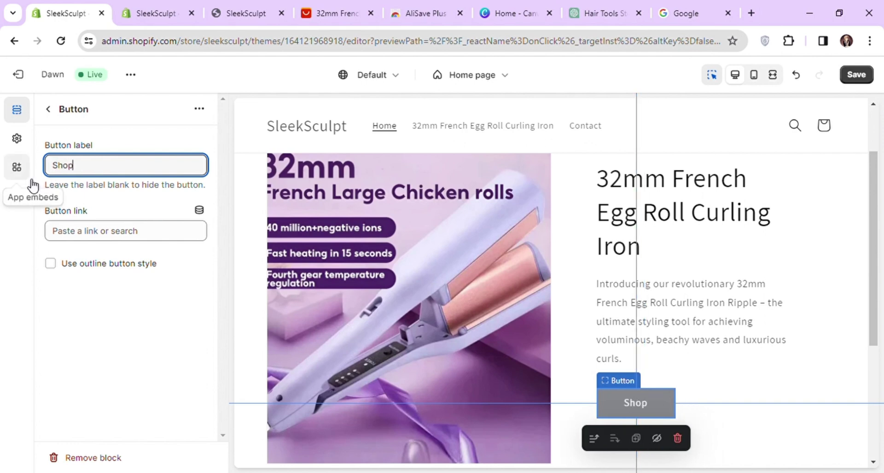
type(" Now")
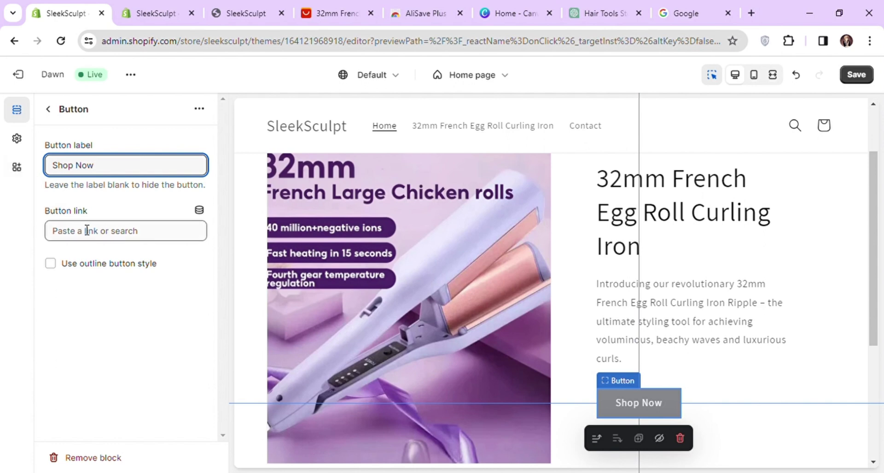
left_click(89, 230)
left_click(110, 286)
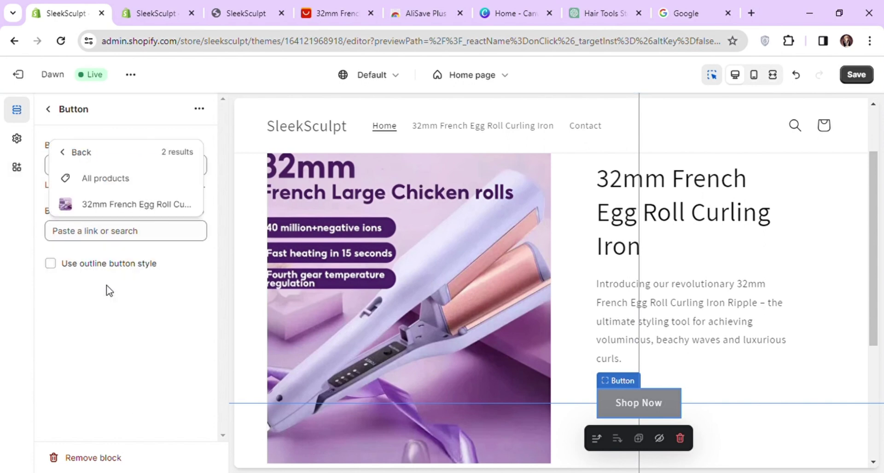
left_click(121, 203)
left_click(48, 109)
Step: Save the home page changes and return to the theme editor
left_click(867, 77)
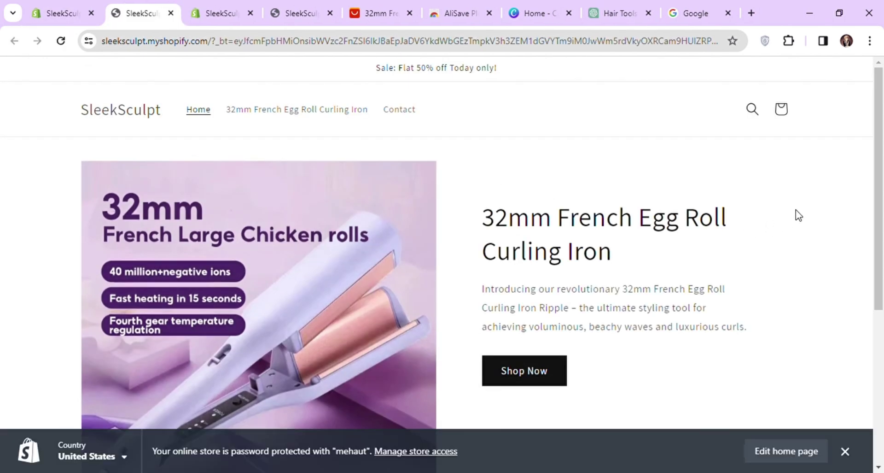
left_click(46, 11)
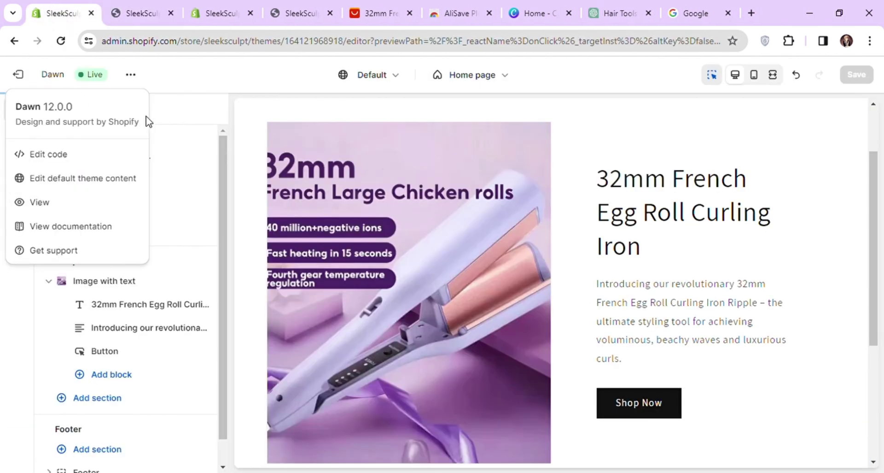
left_click(183, 110)
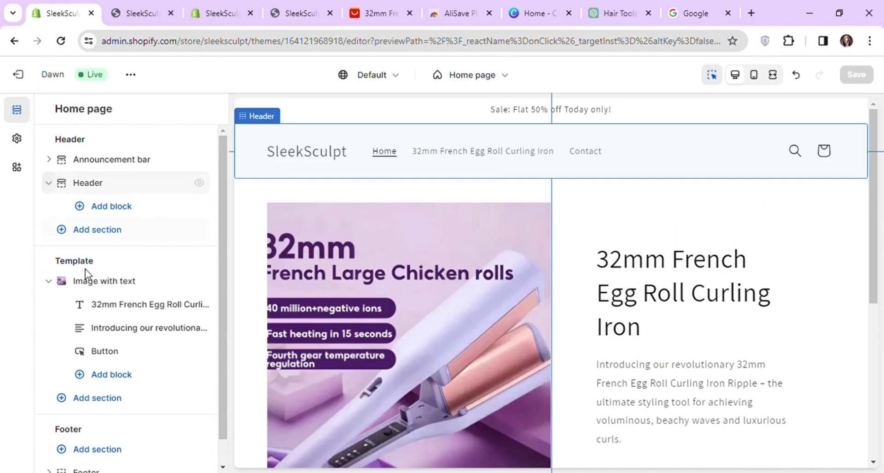
Step: Make the first section's product heading bold
left_click(101, 305)
left_click_drag(79, 219, 74, 179)
left_click(76, 168)
left_click(48, 109)
left_click(49, 280)
Step: Add a second Image with text section with the 32mm French egg roll image placed after the text
left_click(98, 310)
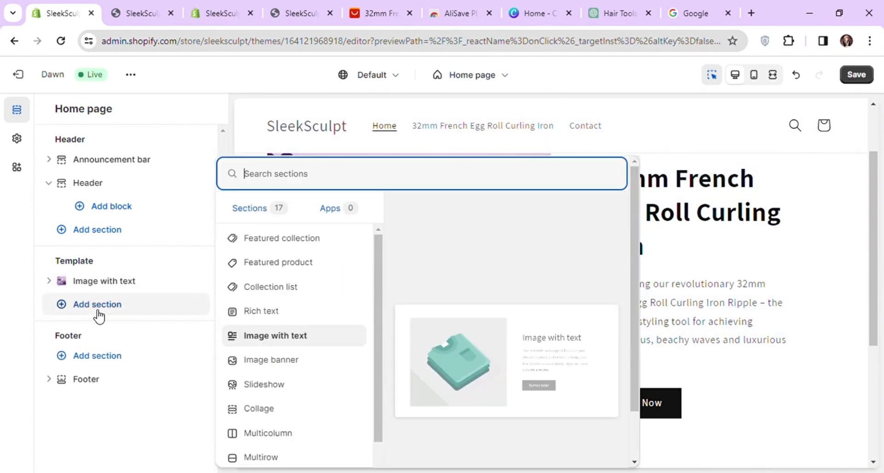
left_click(302, 339)
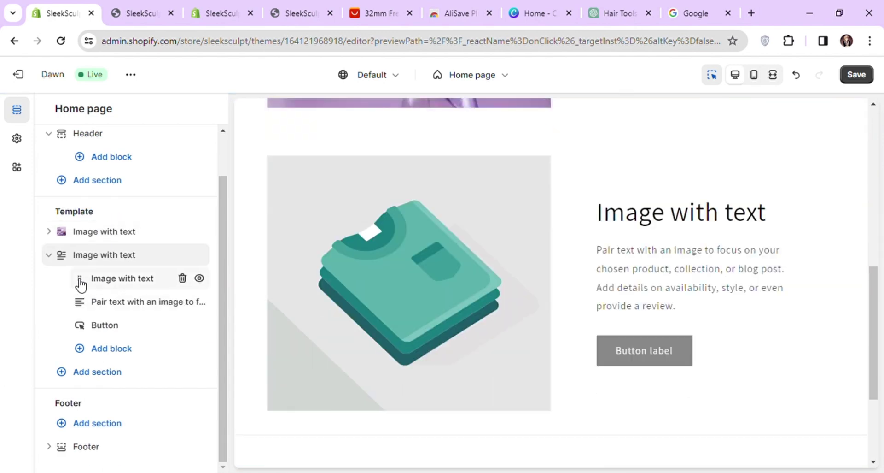
left_click(104, 256)
scroll(138, 263, "down", 3)
left_click(179, 264)
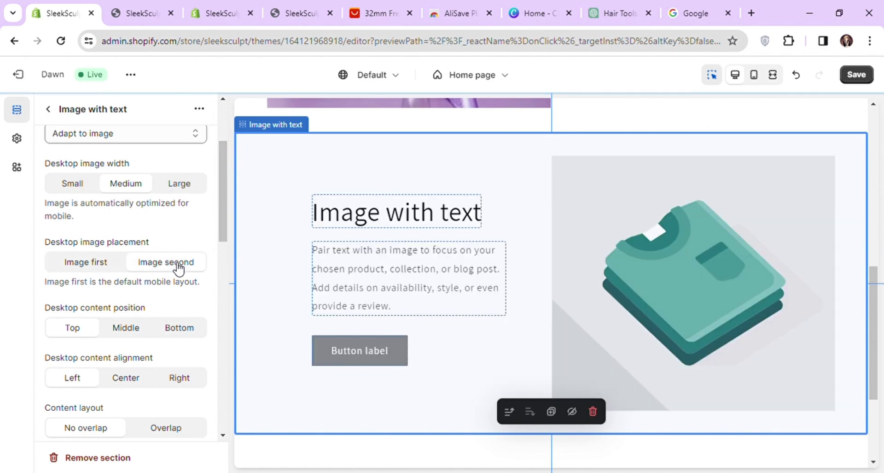
scroll(73, 271, "up", 3)
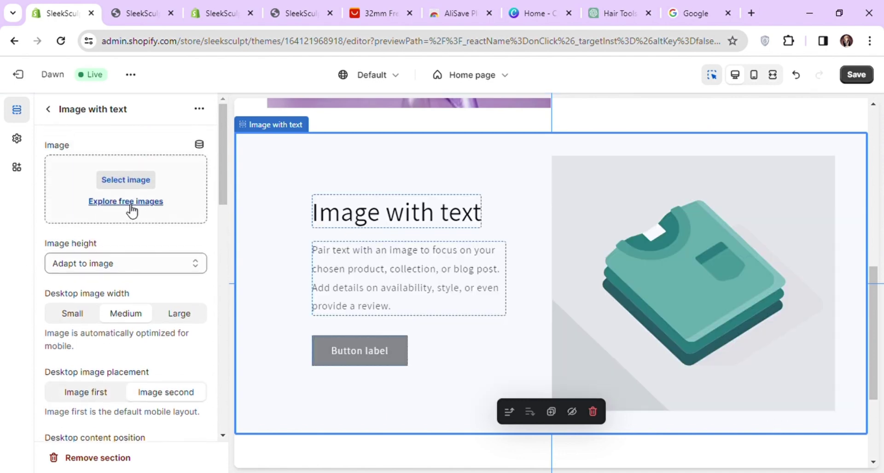
left_click(140, 187)
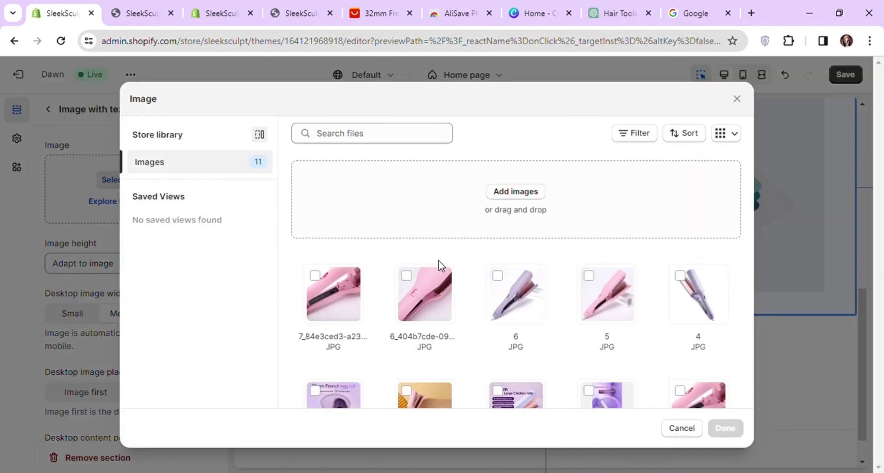
scroll(509, 275, "down", 2)
double_click(553, 364)
Step: Fill it with ChatGPT's French Egg Roll Technology copy and label the button 'I want this!'
left_click(615, 13)
scroll(140, 79, "down", 3)
left_click_drag(232, 233, 259, 243)
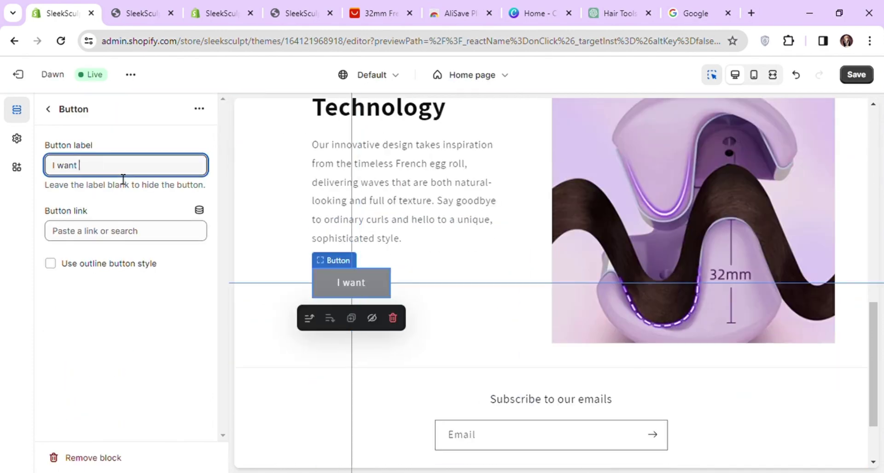
type("this!")
left_click(124, 229)
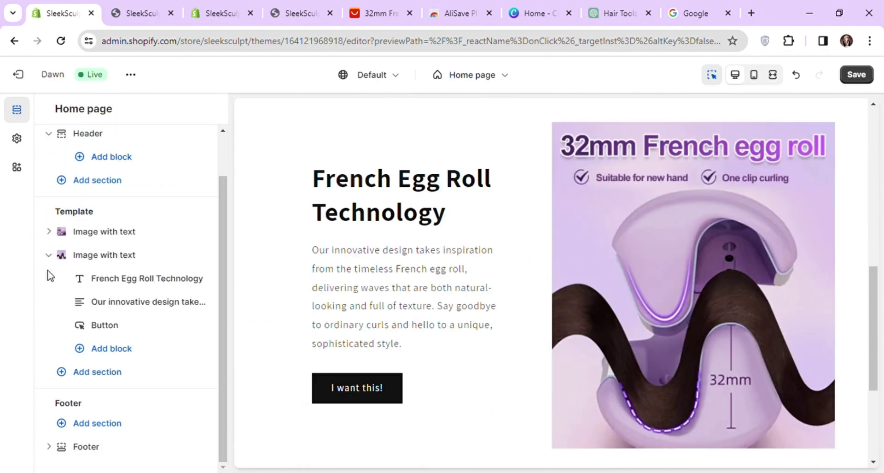
left_click(49, 254)
Step: Add a Featured product section showing the 32mm French Egg Roll Curling Iron
left_click(104, 330)
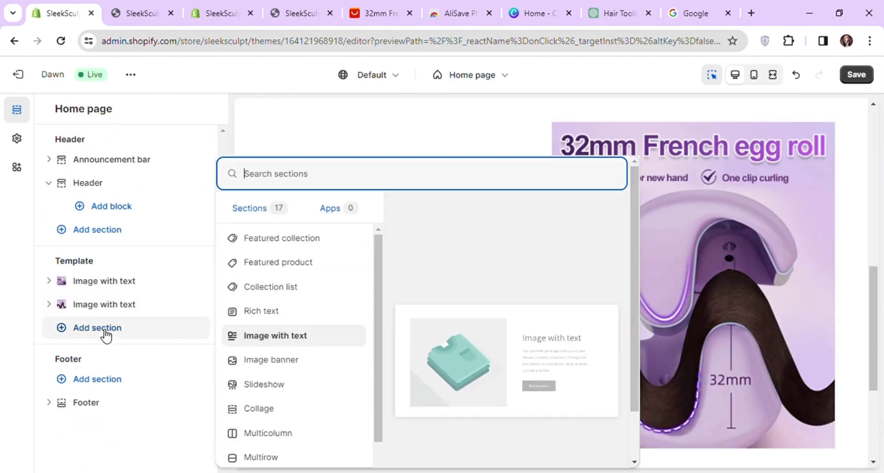
left_click(300, 264)
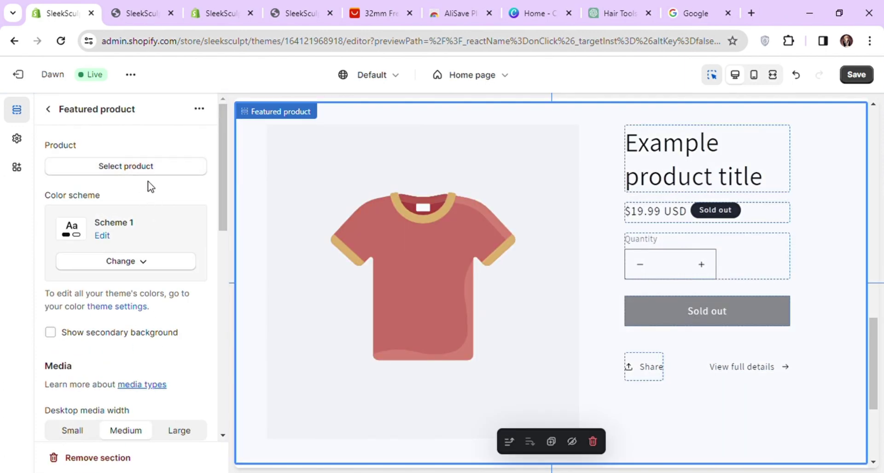
left_click(144, 171)
left_click(133, 216)
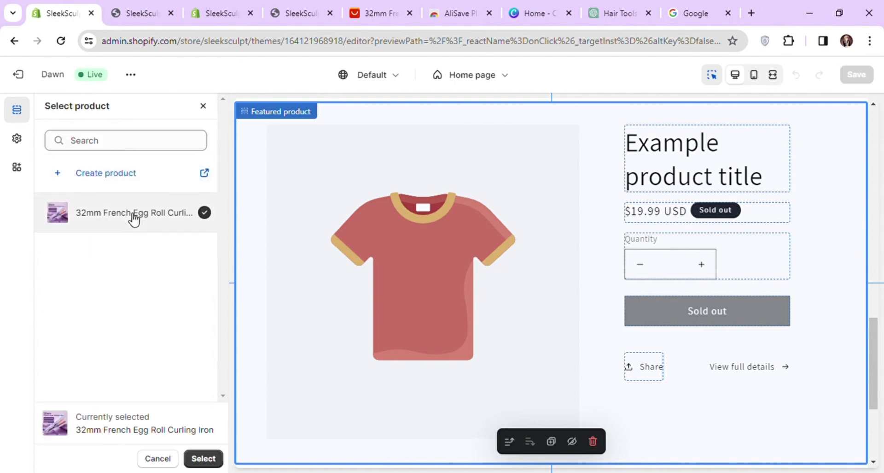
left_click(203, 457)
left_click(45, 109)
Step: Move the Featured product section between the two Image with text sections
left_click(49, 161)
scroll(694, 267, "up", 3)
scroll(421, 220, "up", 10)
scroll(421, 220, "down", 13)
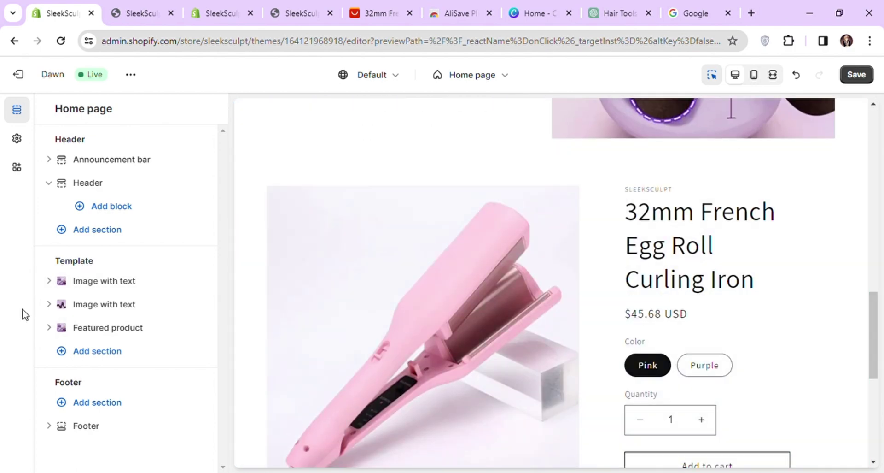
left_click_drag(37, 337, 59, 308)
scroll(719, 148, "down", 10)
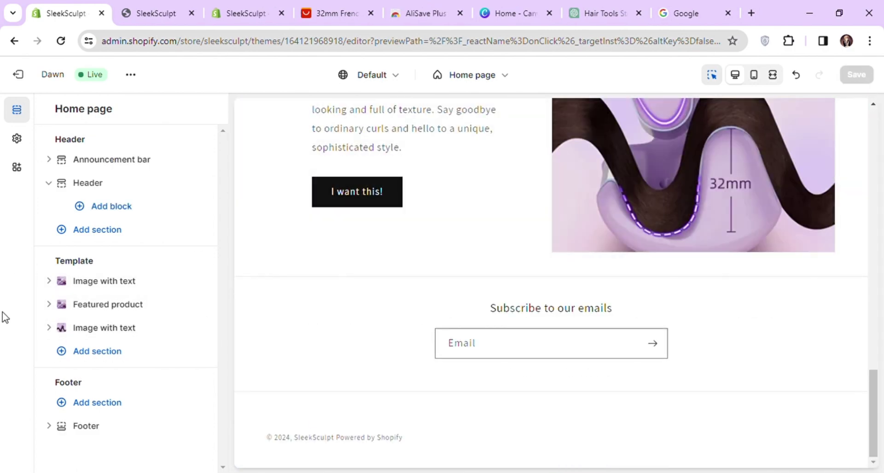
Step: Replace the Rich text section's default heading with bold 'Our Mission'
left_click(66, 351)
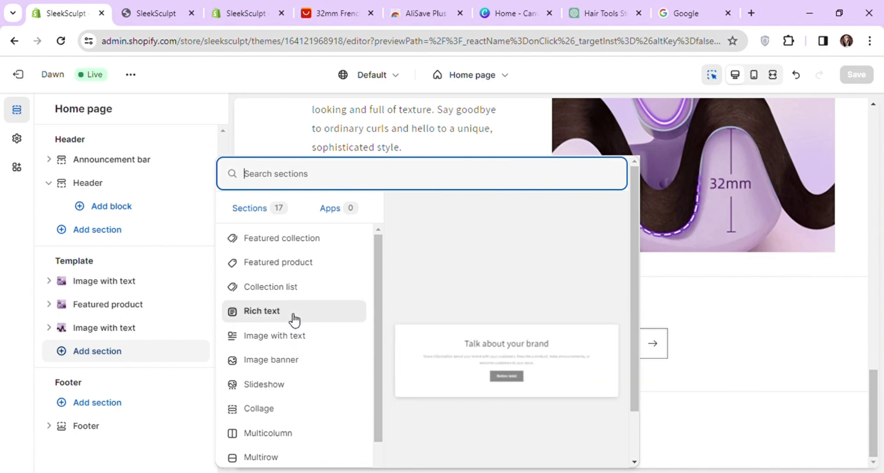
key("Escape")
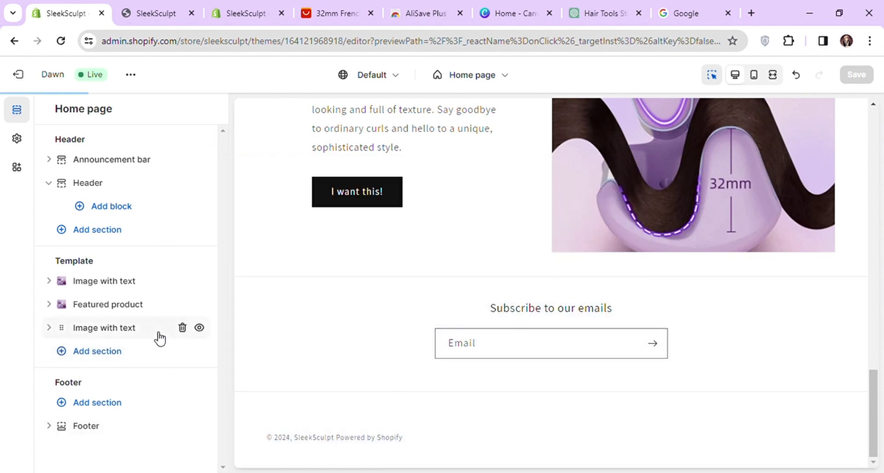
scroll(184, 325, "down", 1)
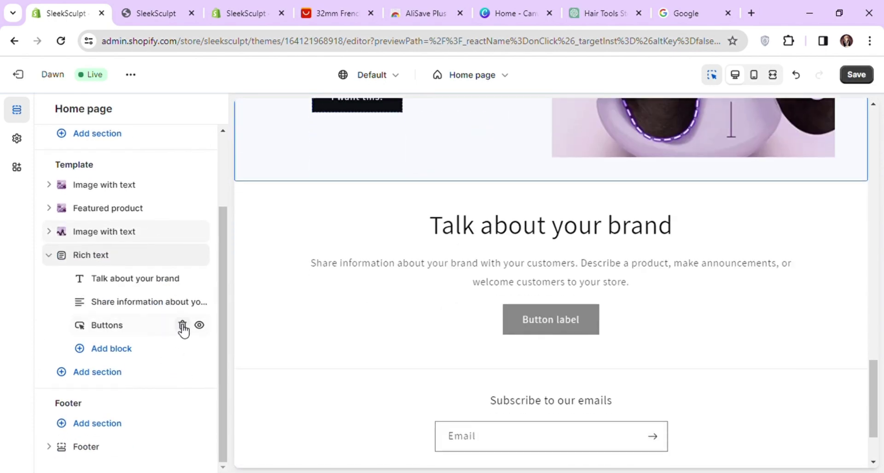
left_click(123, 279)
triple_click(138, 198)
type("Our Mission")
left_click_drag(138, 199, 53, 197)
key("ctrl+b")
left_click(48, 109)
Step: Ask ChatGPT for a 1-2 line brand mission statement and paste it into the Our Mission description
left_click(606, 5)
left_click(443, 446)
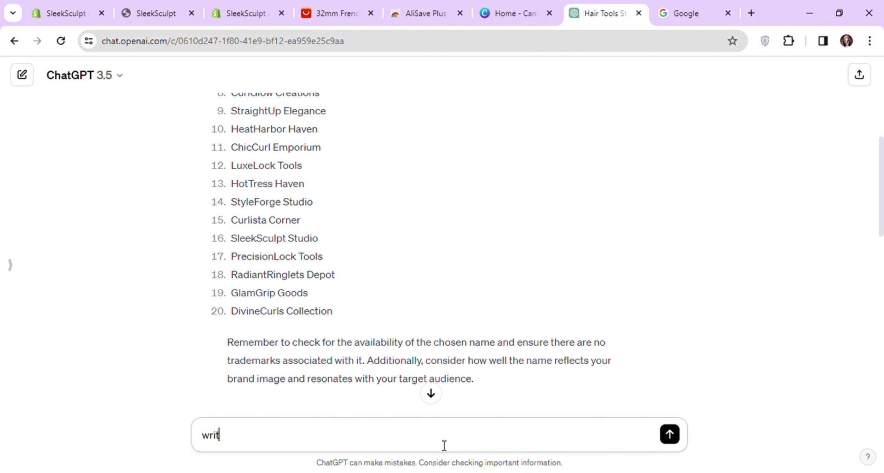
type("write a mission statement for this brand")
key("Return")
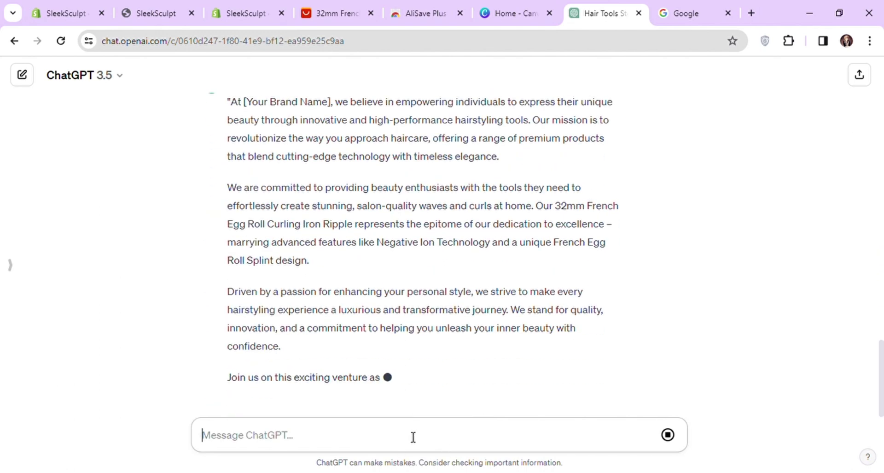
type("1-2 lines")
key("Return")
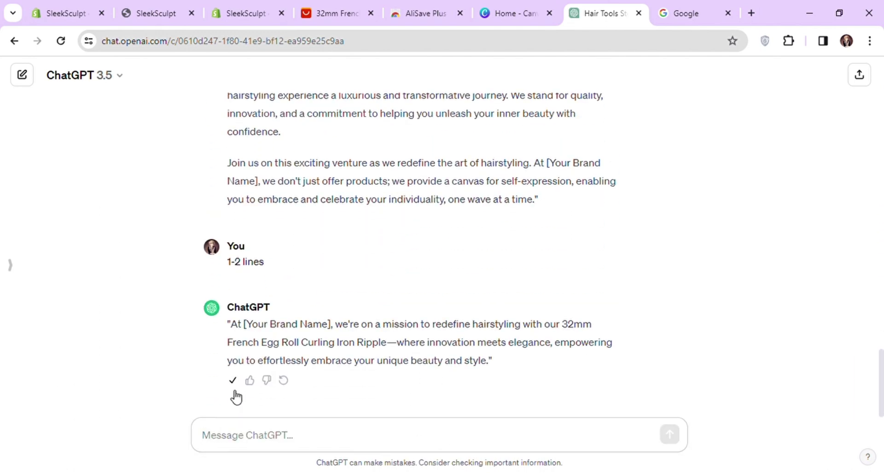
left_click(64, 13)
left_click(138, 300)
key("ctrl+a")
type("\"At [Your Brand Name], we're on a mission to redefine hairstyling with our 32mm French Egg Roll Curling Iron Ripple—where innovation meets elegance, empowering you to effortlessly embrace your unique beauty and style.\"")
left_click(694, 9)
Step: Replace the description with ChatGPT's revised statement that omits the product name, minus the trailing quote
left_click(599, 13)
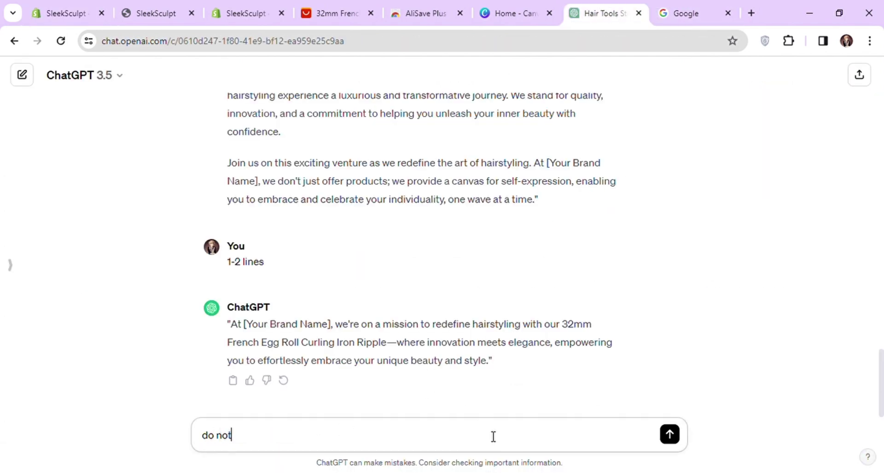
type("do not mention product name")
key("Return")
left_click(233, 380)
left_click(64, 13)
left_click(60, 206)
key("ctrl+a")
type("\"At [Your Brand Name], our mission is to inspire confidence and individuality through cutting-edge hairstyling tools. Elevate your beauty routine with our premium products, designed to effortlessly enhance your unique style and unleash your inner beauty.\"")
key("BackSpace")
Step: Trim the mission statement so it begins with 'Our mission'
left_click_drag(161, 199, 52, 200)
type("O")
left_click(48, 108)
Step: Label the Our Mission button 'Shop Now', link it to the curling iron, and save
left_click(107, 324)
left_click_drag(99, 165, 34, 168)
type("Shop")
left_click(106, 230)
left_click(103, 283)
left_click(106, 202)
left_click(48, 108)
left_click(48, 254)
left_click(865, 79)
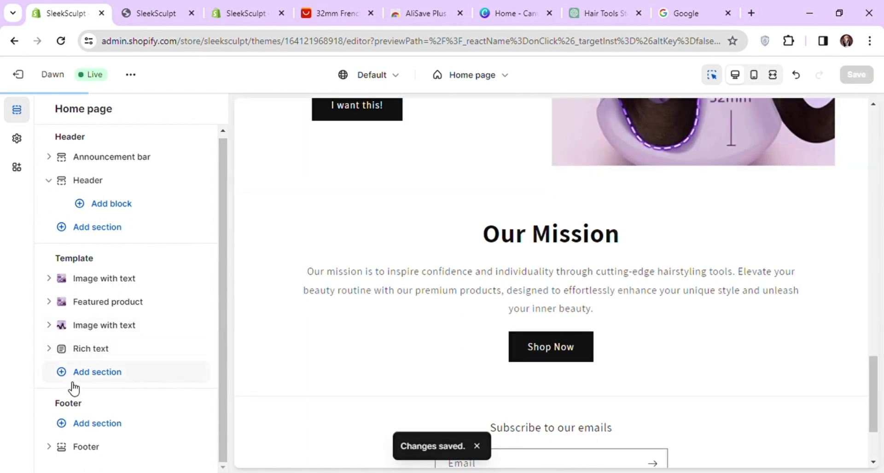
Step: Add a Collapsible content section below Our Mission, open its first row, then bring up ChatGPT
left_click(90, 377)
scroll(285, 345, "down", 3)
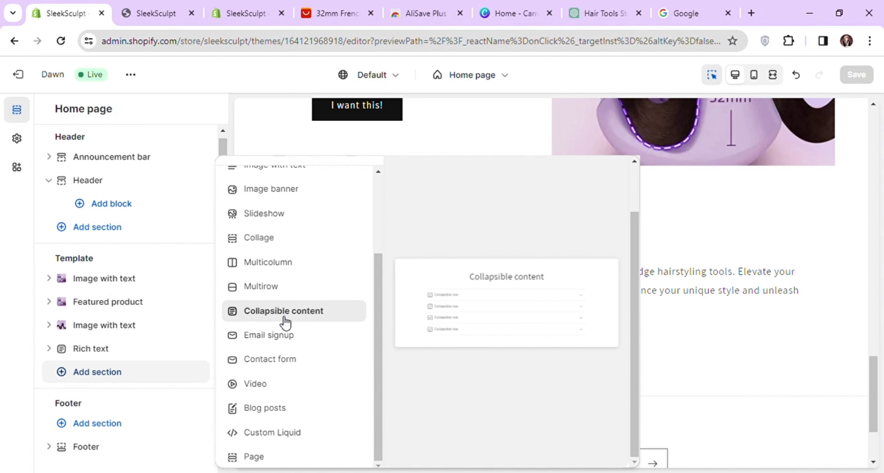
left_click(284, 317)
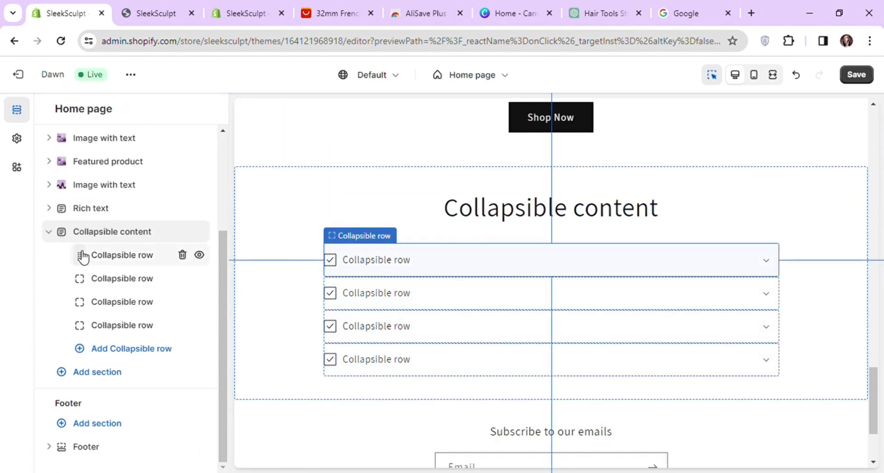
left_click(107, 259)
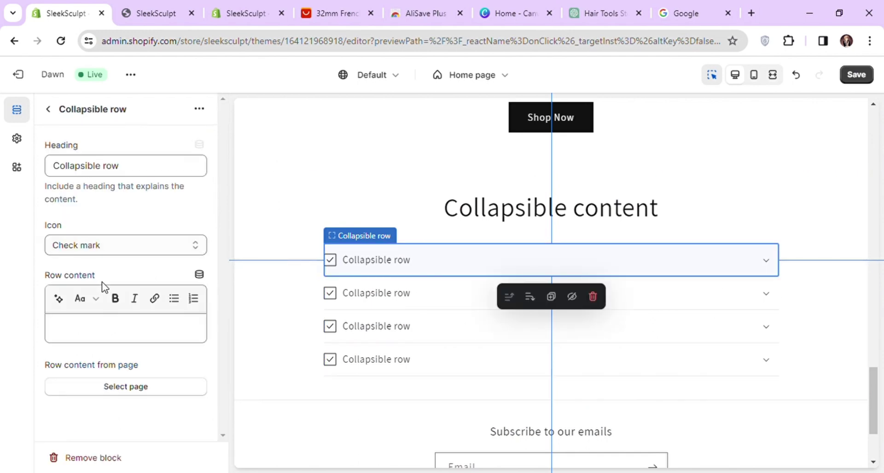
left_click(601, 12)
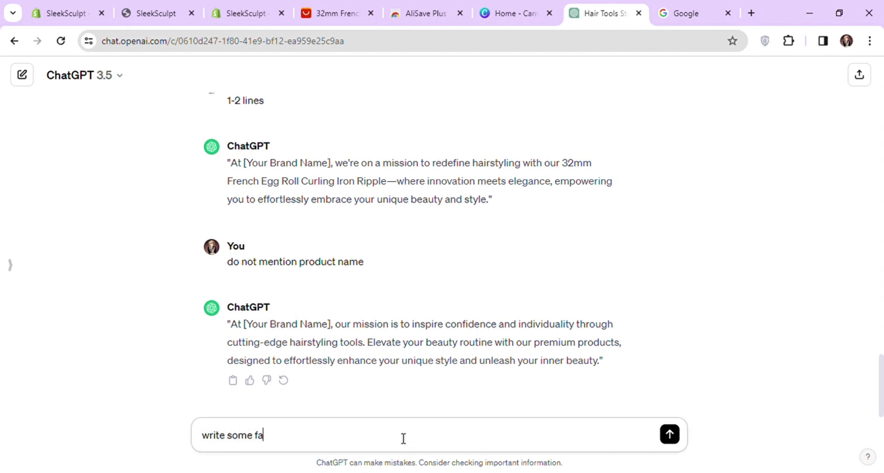
Step: Ask ChatGPT to 'write some faqs about this store product' and select the first FAQ question
type("t this store produc")
key("Return")
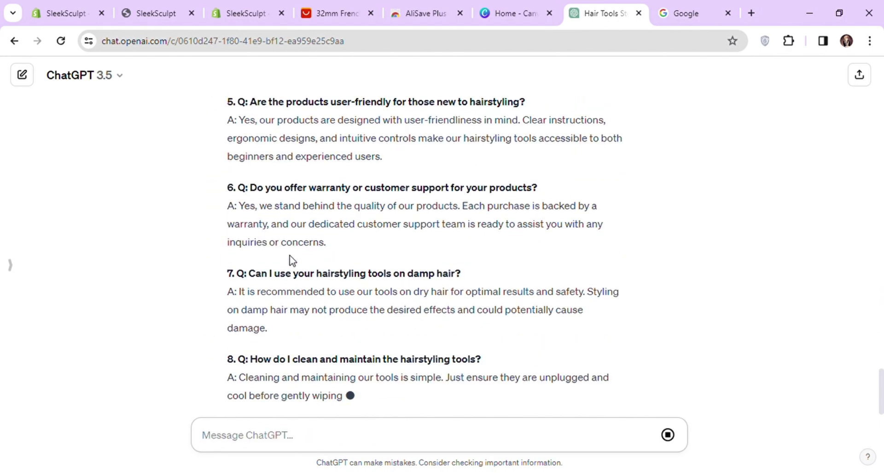
scroll(292, 257, "up", 15)
scroll(276, 254, "down", 5)
left_click_drag(255, 254, 510, 258)
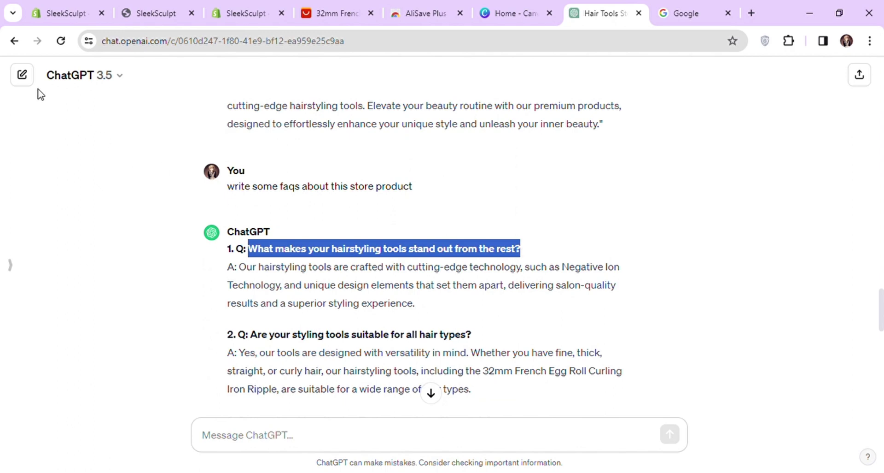
left_click(56, 12)
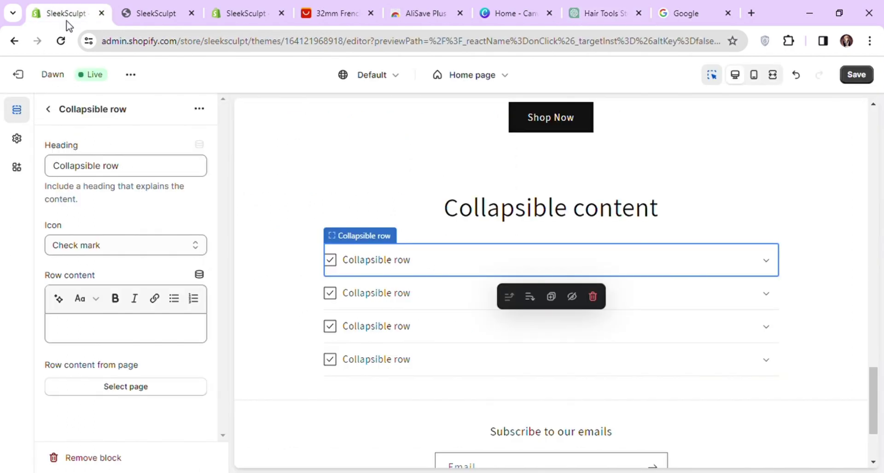
Step: Fill the first collapsible row with the first FAQ question and answer, with no icon
triple_click(105, 170)
type("What makes your hairstyling tools stand out from the rest?")
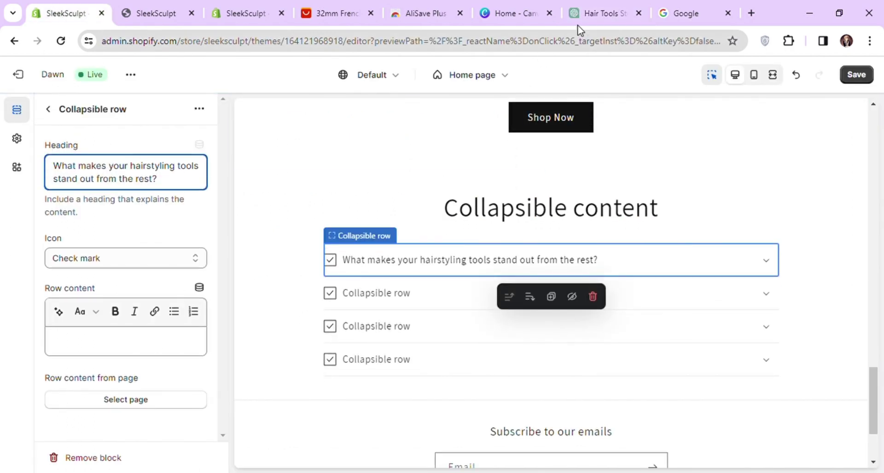
left_click(603, 10)
left_click_drag(239, 271, 440, 302)
key("ctrl+c")
left_click(77, 15)
left_click(102, 353)
key("ctrl+v")
left_click(184, 261)
left_click(72, 254)
Step: Fill the second collapsible row with the second FAQ question and answer, icon set to none
left_click(376, 293)
left_click(604, 13)
left_click_drag(251, 268, 480, 272)
key("ctrl+c")
left_click(77, 13)
triple_click(125, 172)
key("ctrl+v")
left_click(87, 328)
key("ctrl+v")
left_click(178, 257)
left_click(71, 254)
Step: Set the third row's heading to the third FAQ question, trying the AI content generator
left_click(376, 326)
triple_click(166, 165)
key("ctrl+v")
left_click(59, 312)
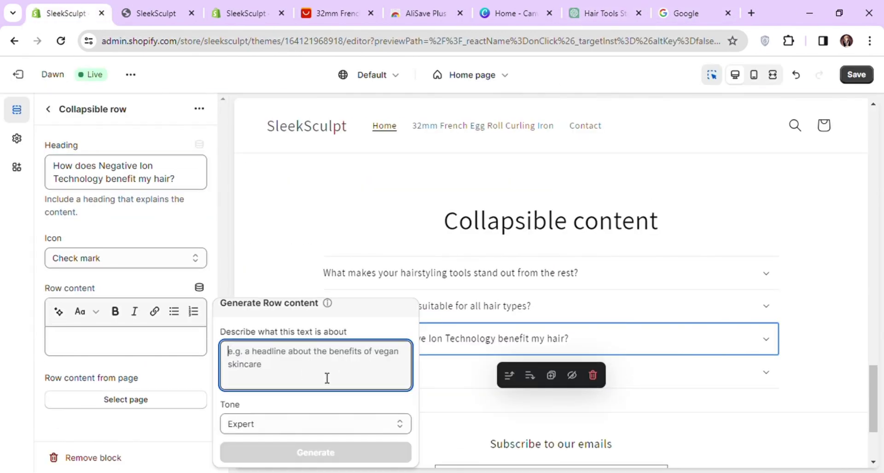
key("ctrl+v")
left_click(350, 452)
left_click(32, 312)
left_click(58, 312)
left_click(599, 13)
left_click(67, 13)
left_click(48, 108)
Step: Set the fourth row's heading to the fourth FAQ question and add a fifth collapsible row
left_click(599, 13)
left_click_drag(251, 292, 527, 293)
key("ctrl+c")
left_click(67, 13)
left_click(103, 325)
key("ctrl+a")
key("ctrl+v")
left_click(48, 109)
left_click(135, 304)
left_click(48, 108)
left_click(108, 352)
Step: Copy the fifth FAQ answer from ChatGPT into the new row's content
left_click(599, 13)
left_click_drag(239, 310, 351, 344)
left_click(66, 13)
left_click(599, 13)
scroll(414, 276, "down", 2)
left_click_drag(239, 330, 383, 367)
key("ctrl+c")
left_click(67, 13)
left_click(104, 322)
key("ctrl+a")
key("ctrl+v")
left_click(47, 109)
Step: Rename the section heading to a bold 'Frequently Asked Questions' and save
left_click(119, 230)
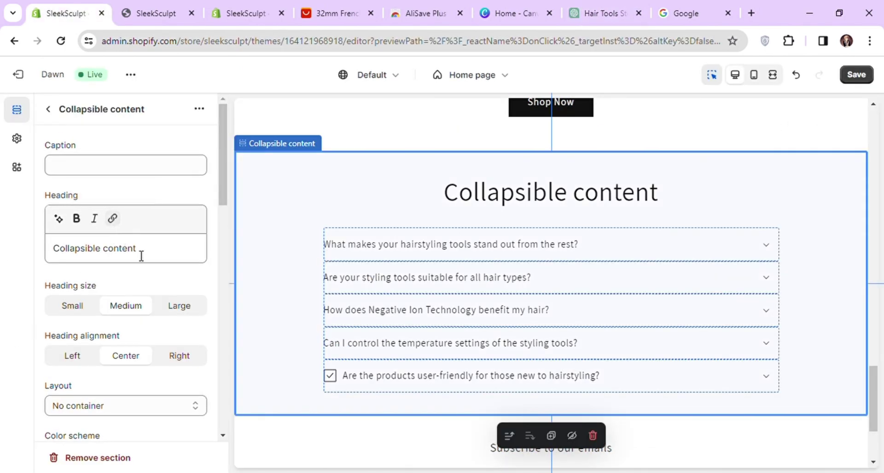
double_click(130, 249)
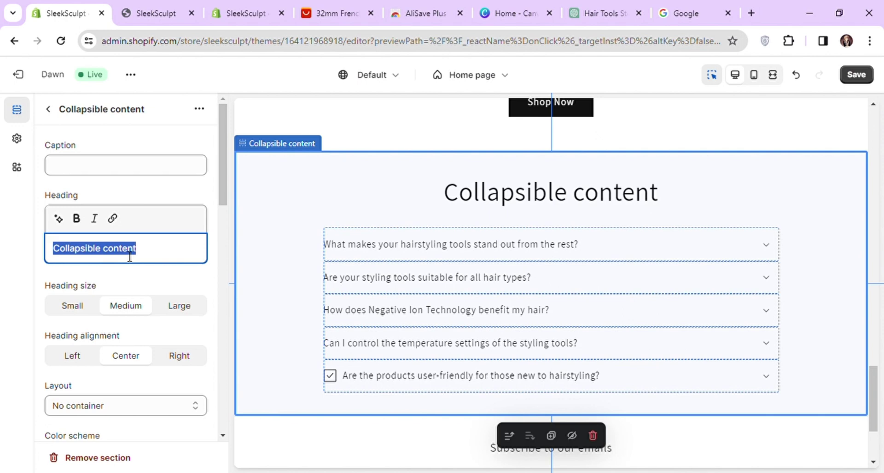
type("Frequently Asked Questi")
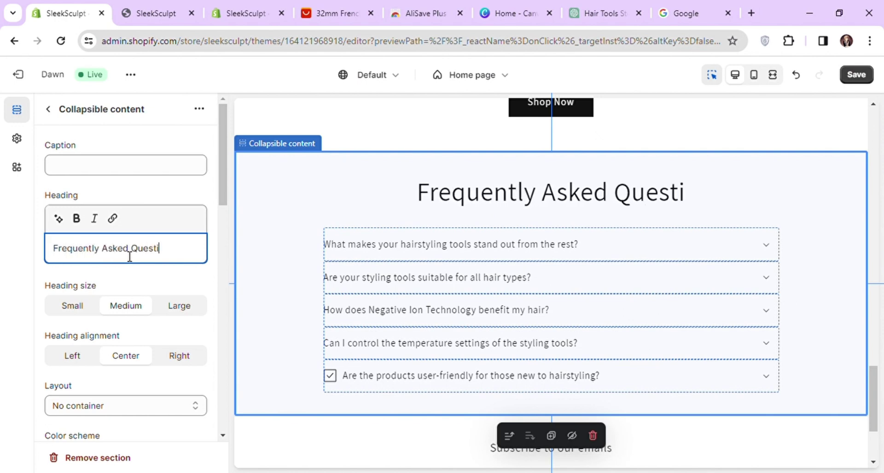
type("ons")
key("ctrl+a")
left_click(76, 218)
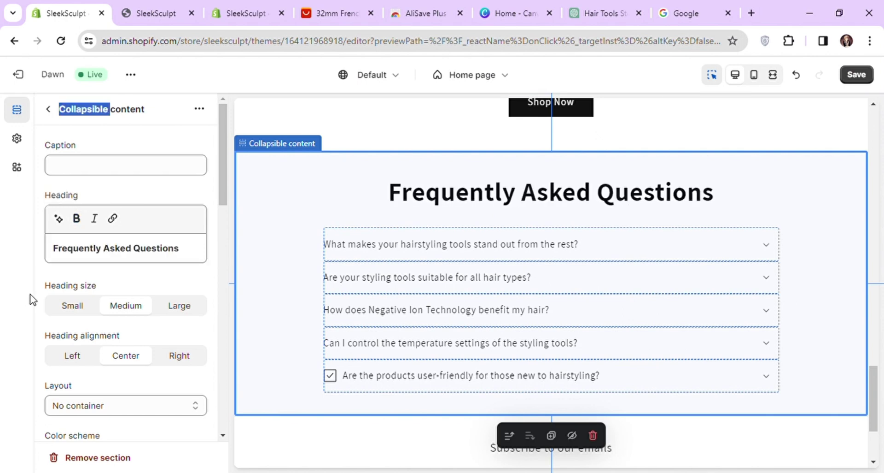
key("ctrl+s")
Step: Set the fifth FAQ row's icon to None and save the theme
left_click(145, 350)
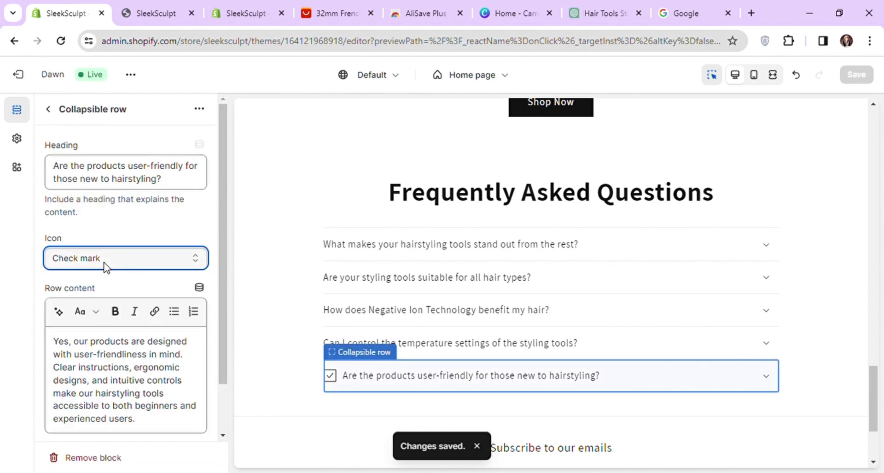
key("n")
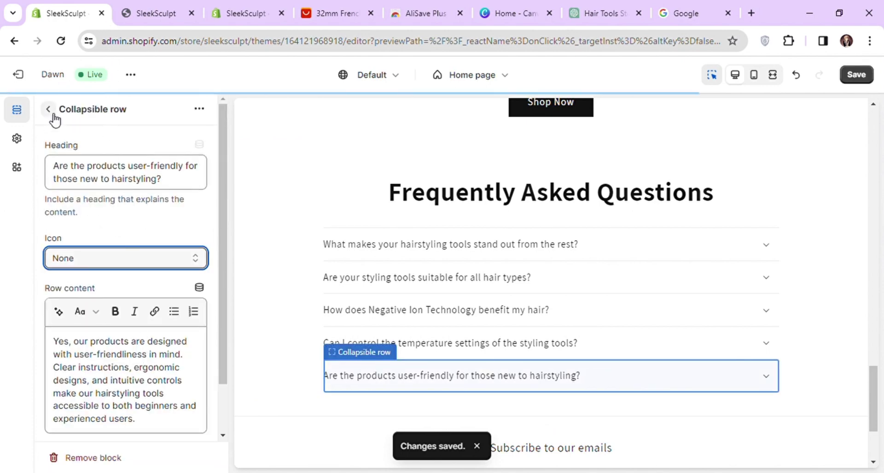
left_click(48, 109)
left_click(868, 84)
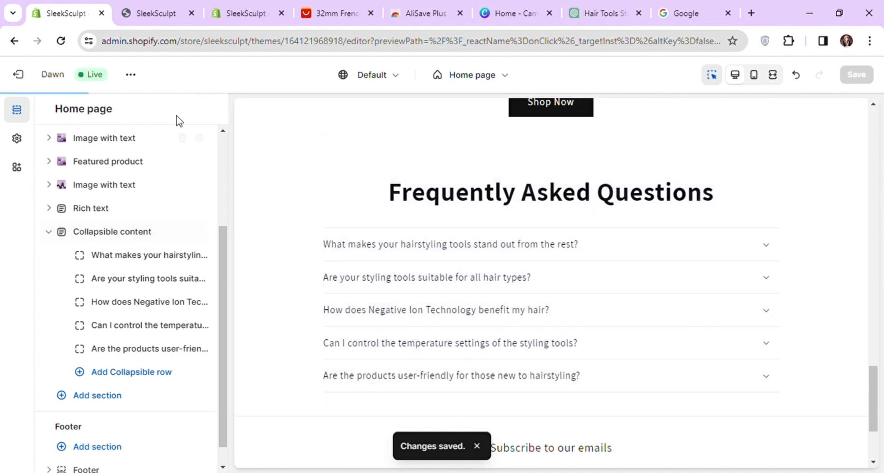
Step: View the live storefront and scroll the home page down to the FAQ section
left_click(134, 74)
left_click(68, 208)
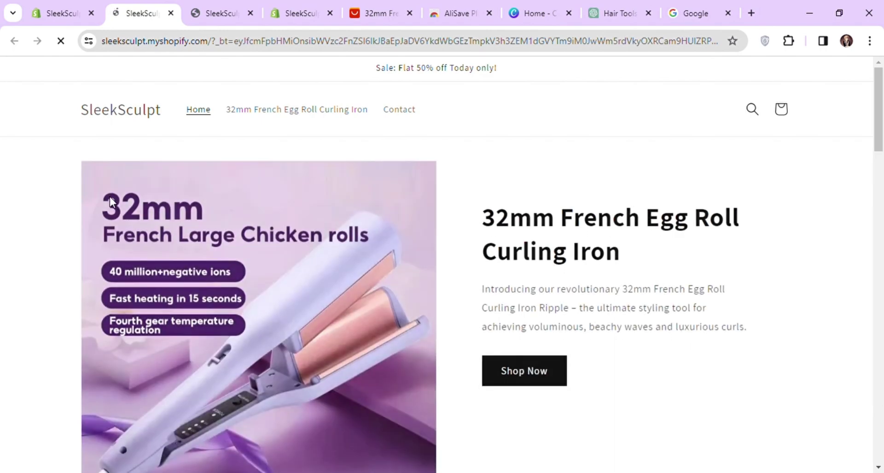
scroll(13, 212, "down", 12)
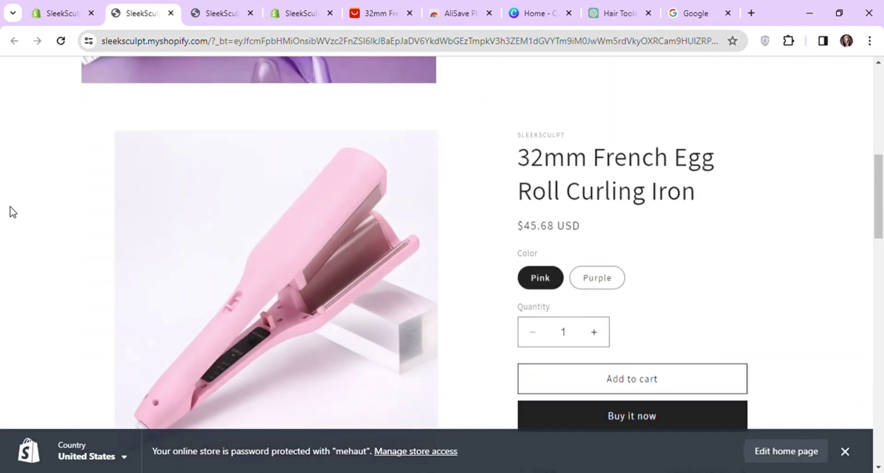
scroll(12, 211, "down", 3)
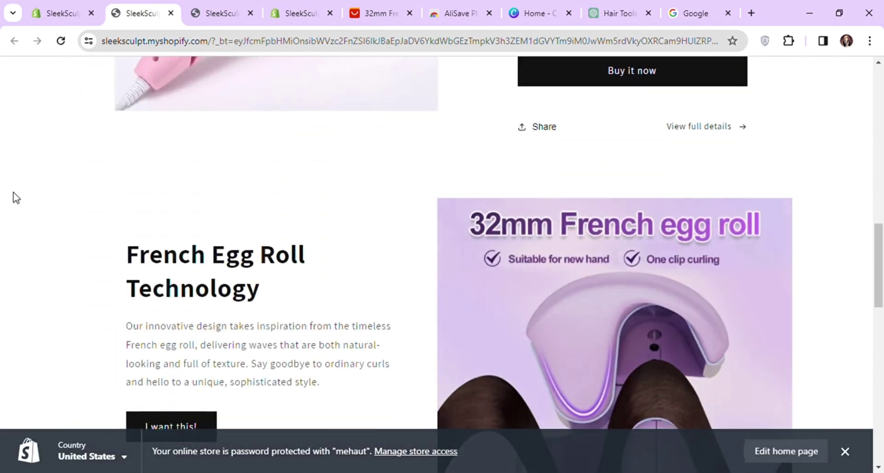
scroll(16, 197, "down", 10)
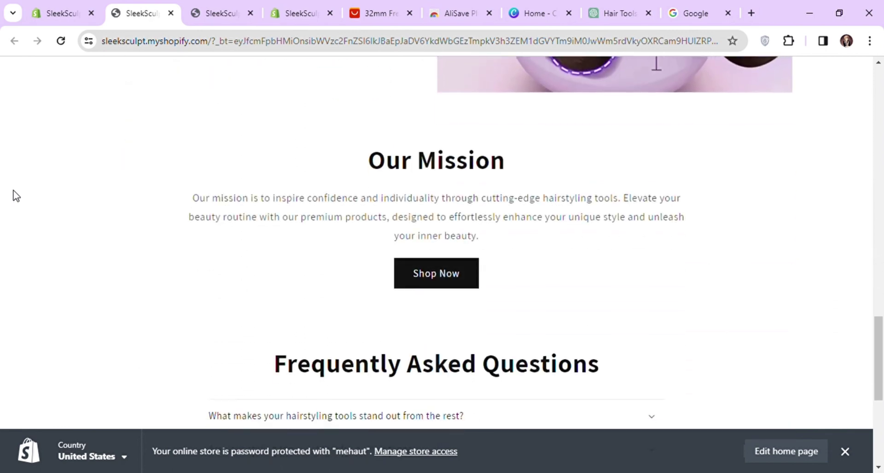
scroll(16, 196, "down", 6)
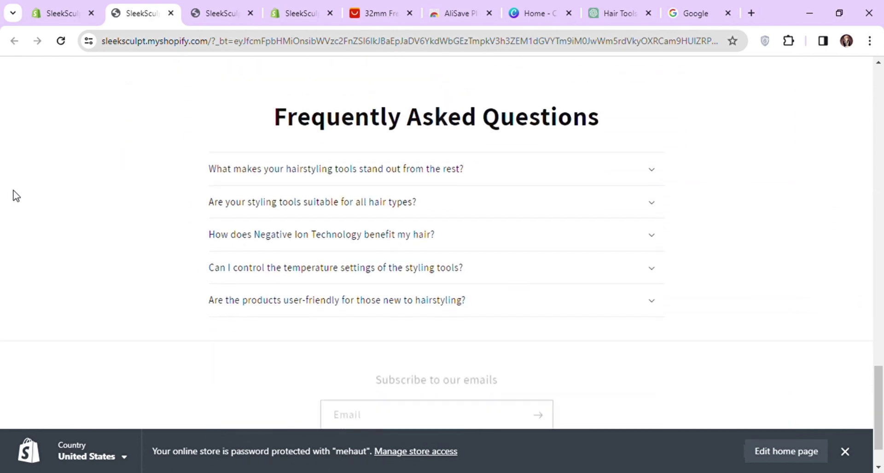
left_click(51, 17)
Step: Add an Image with text section to the home page and move it higher
left_click(2, 316)
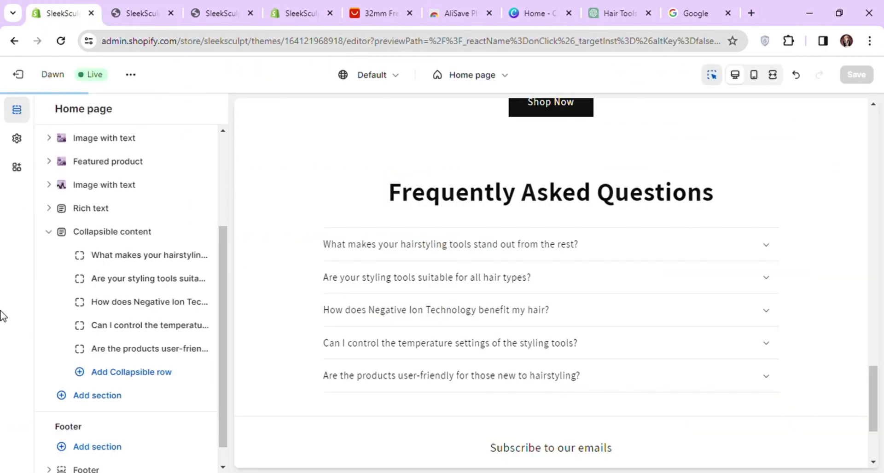
left_click(82, 397)
left_click(275, 224)
mouse_move(111, 255)
left_mouse_down()
mouse_move(98, 336)
mouse_move(118, 224)
mouse_move(116, 291)
mouse_move(116, 267)
left_mouse_up()
left_click(116, 267)
Step: Choose the second product image for the Image with text section
left_click(111, 179)
scroll(588, 280, "down", 1)
scroll(413, 285, "up", 1)
left_click(413, 284)
scroll(553, 313, "down", 1)
left_click(725, 426)
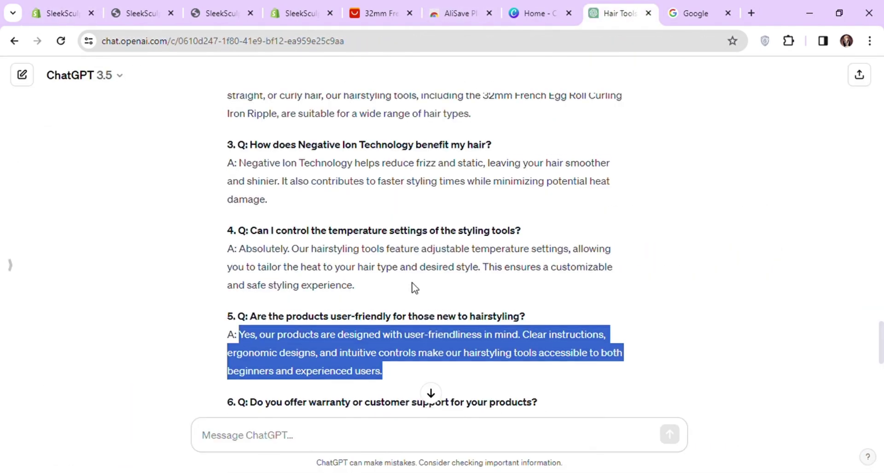
Step: Set the section heading to 'Temperature Control' copied from ChatGPT, without the trailing colon
scroll(411, 269, "up", 5)
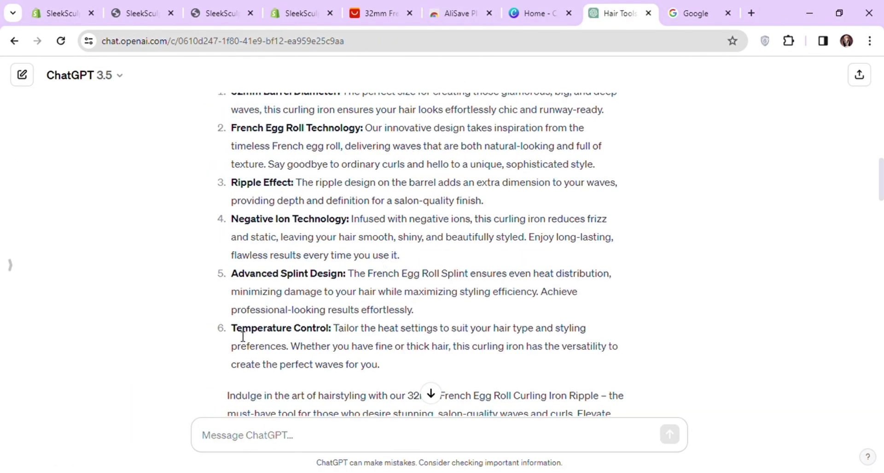
left_click_drag(231, 328, 332, 328)
key("ctrl+c")
left_click(62, 13)
left_click(53, 113)
triple_click(101, 197)
key("ctrl+v")
key("BackSpace")
left_click(48, 109)
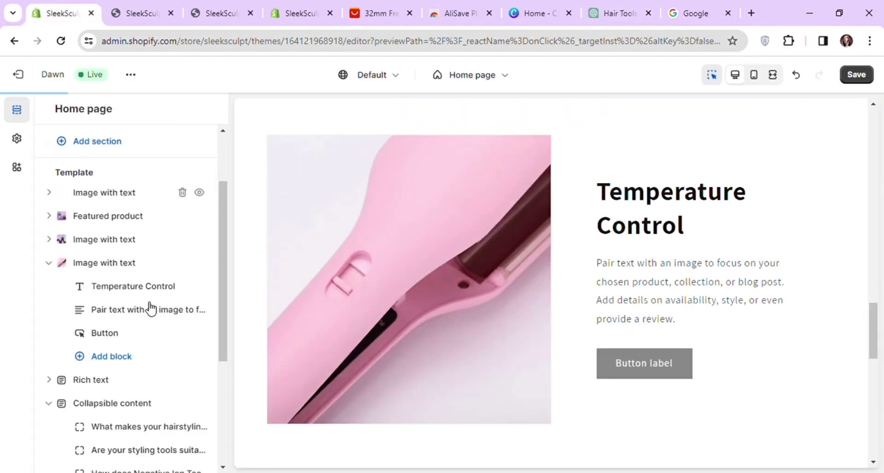
Step: Label the section's button 'Shop Now' and link it to the product
left_click(148, 308)
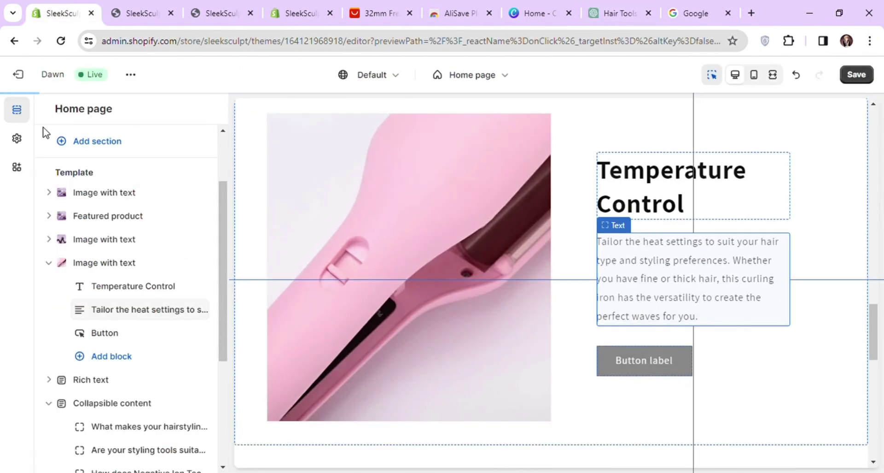
left_click(102, 331)
triple_click(102, 165)
type("Shop Now")
left_click(125, 231)
left_click(126, 203)
Step: Save the theme changes and exit the theme editor
left_click(48, 109)
scroll(766, 272, "down", 10)
left_click(48, 263)
key("ctrl+s")
left_click(25, 76)
scroll(178, 289, "down", 3)
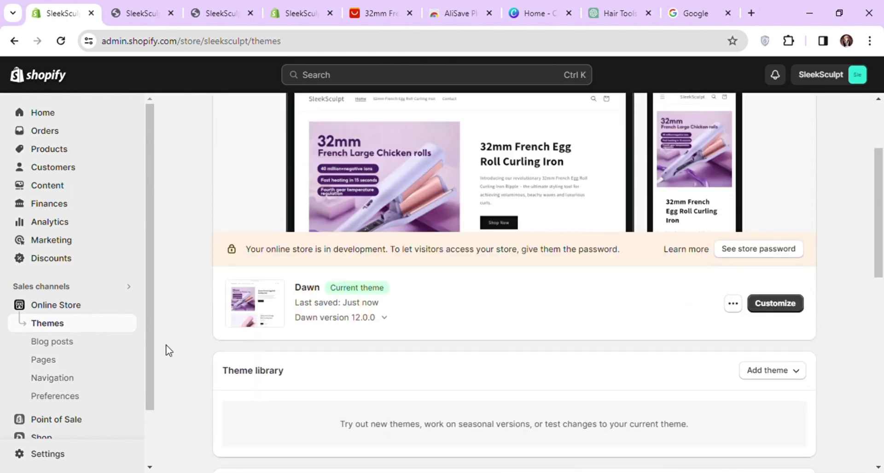
Step: Open Settings > Policies and scroll to the empty return and refund policy
left_click(55, 453)
scroll(543, 278, "down", 10)
scroll(544, 278, "up", 3)
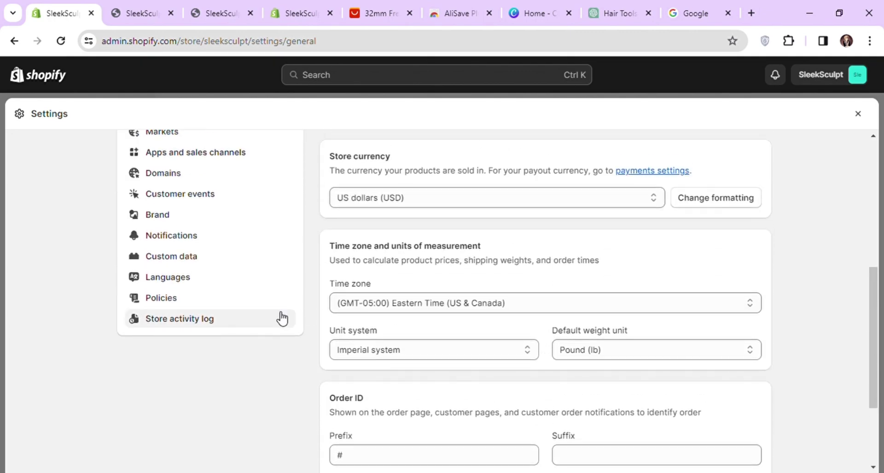
left_click(141, 300)
scroll(321, 291, "down", 5)
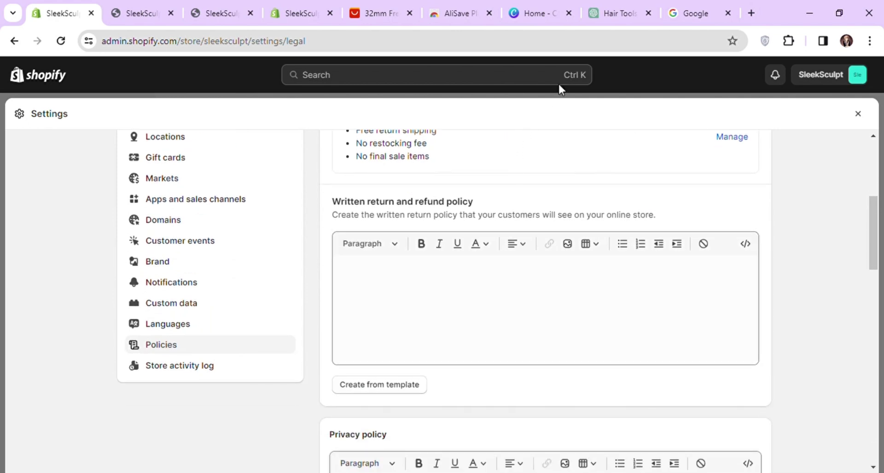
left_click(599, 12)
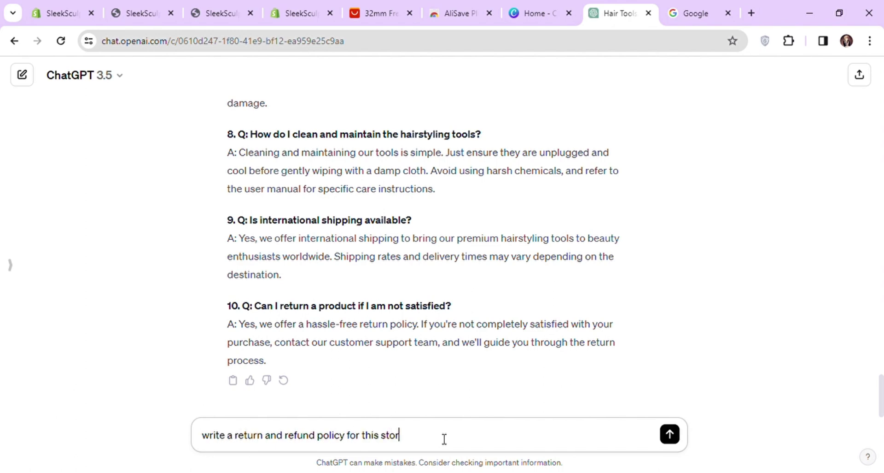
Step: Generate a return and refund policy and replace [Your Brand Name] with SleekSculpt in Shopify
key("Return")
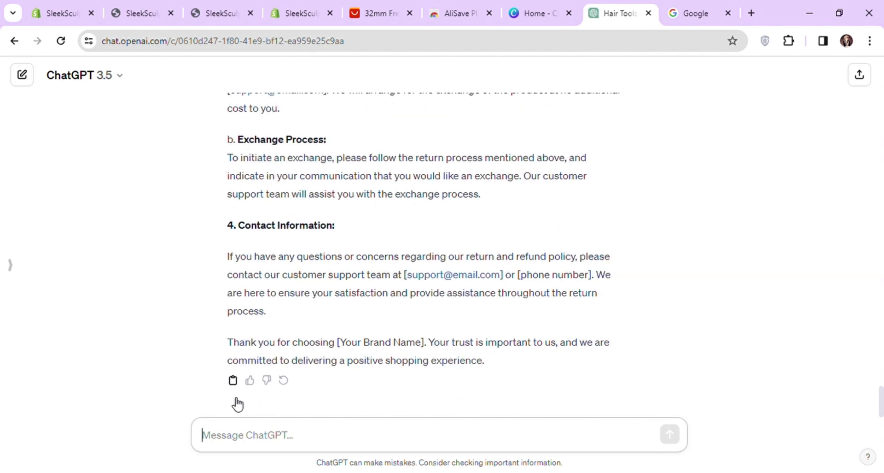
key("ctrl+1")
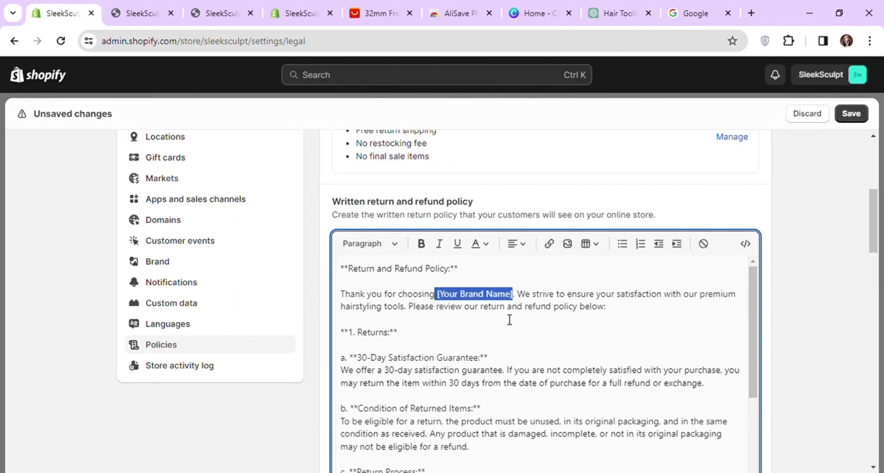
key("BackSpace")
type("SleekSculpt")
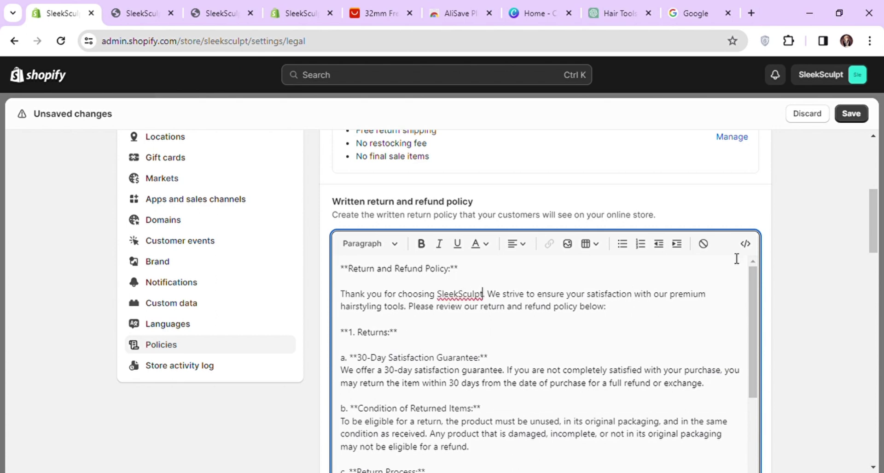
scroll(767, 287, "down", 10)
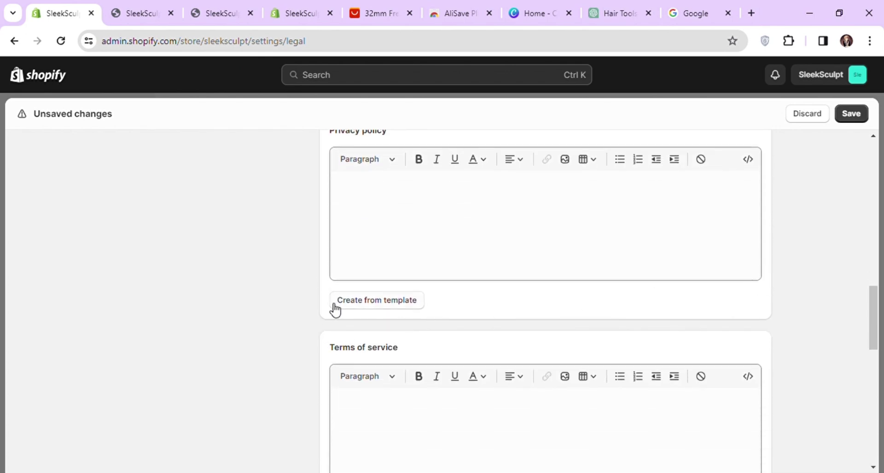
Step: Delete the note to merchant paragraphs from the privacy policy template
scroll(346, 310, "up", 1)
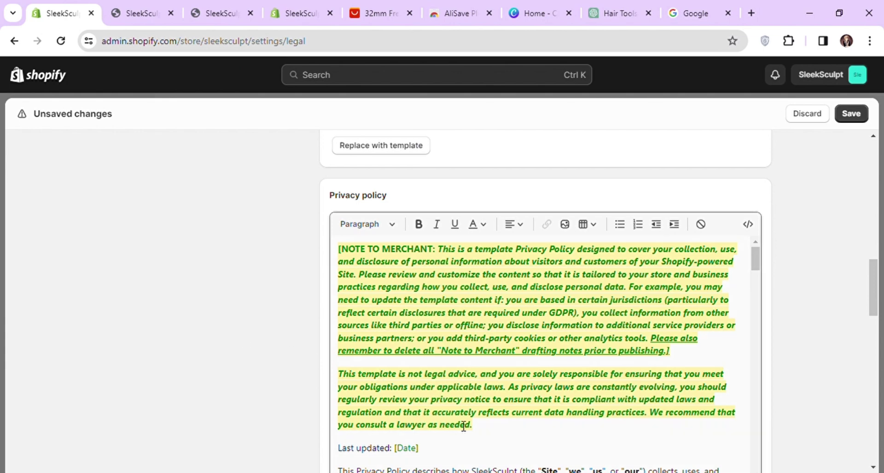
left_click_drag(491, 428, 339, 251)
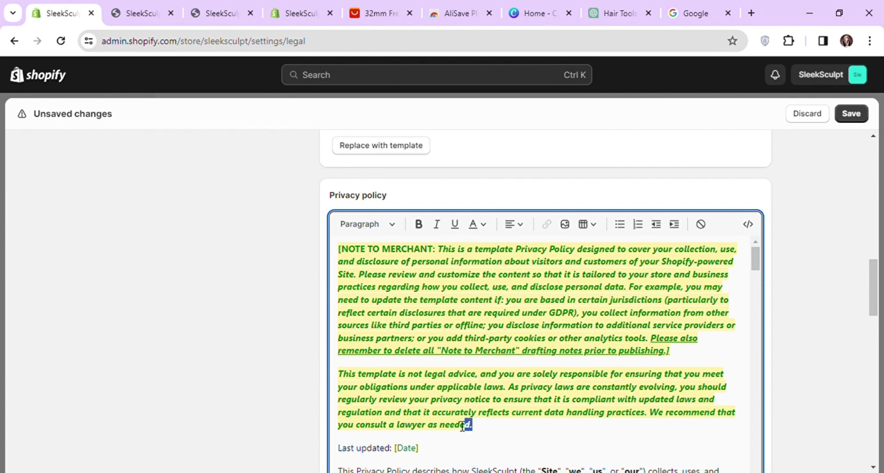
left_click_drag(448, 423, 341, 248)
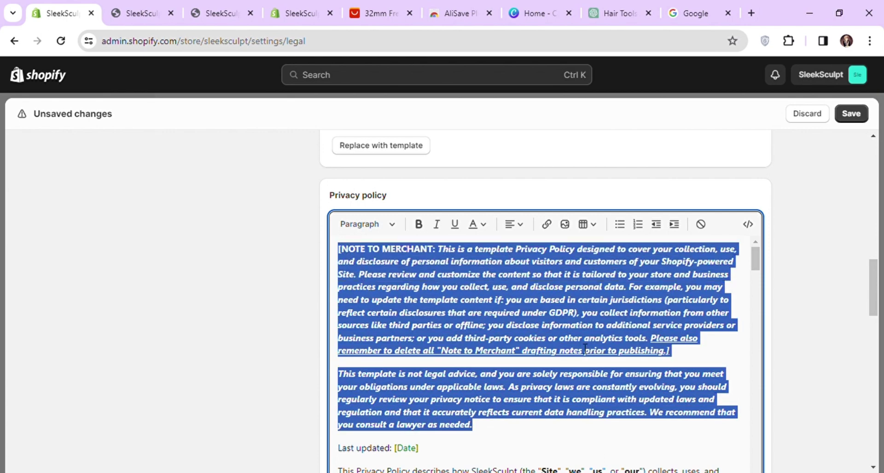
key("BackSpace")
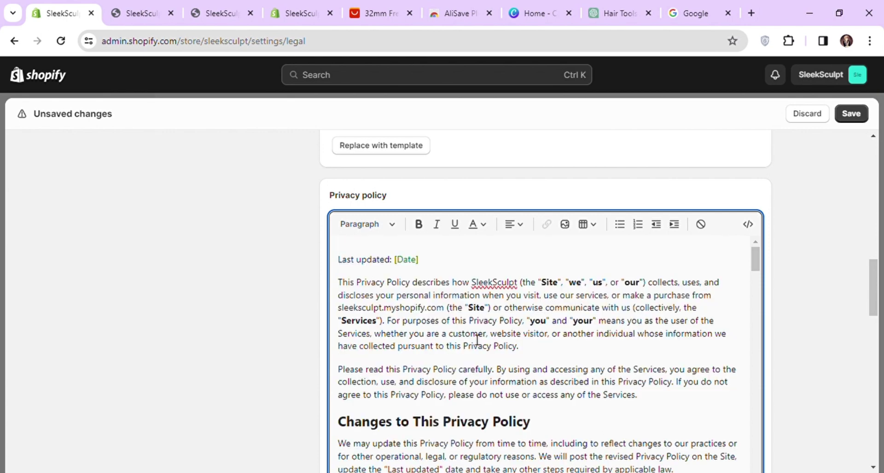
scroll(322, 326, "down", 15)
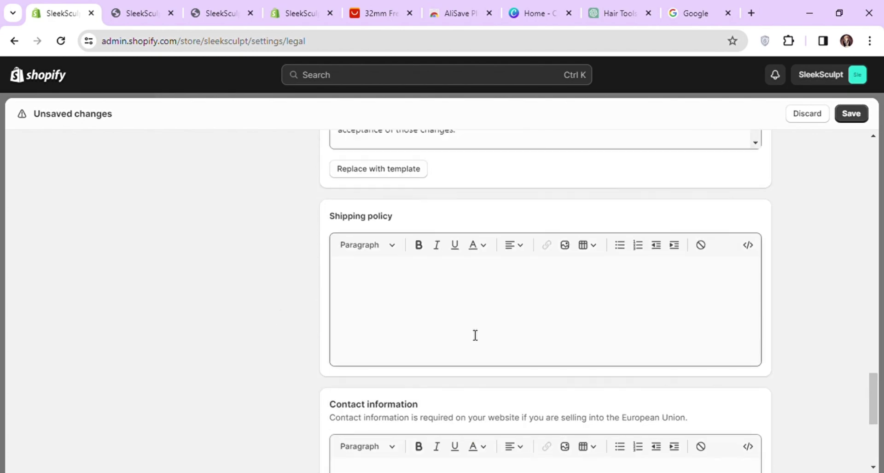
Step: Ask ChatGPT to 'write shipping policy', then save the store policies and close Settings
left_click(617, 13)
left_click(431, 443)
type("write shipping policy")
key("Return")
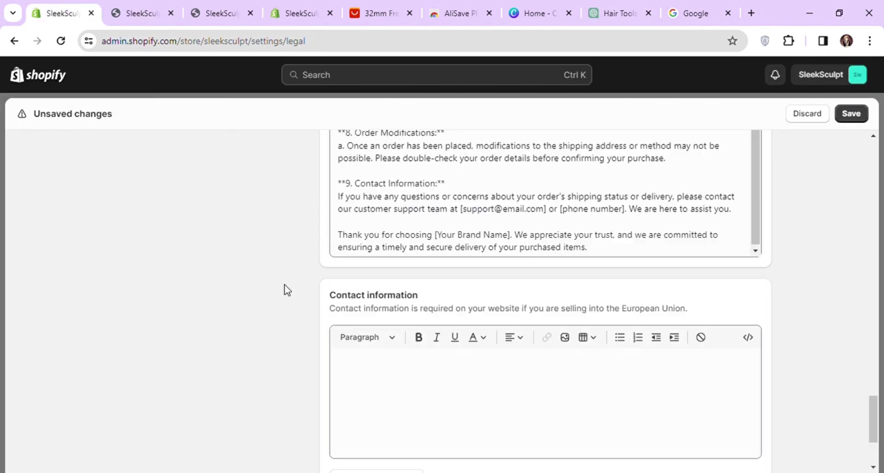
scroll(300, 285, "down", 2)
scroll(415, 387, "up", 4)
left_click(851, 113)
left_click(859, 115)
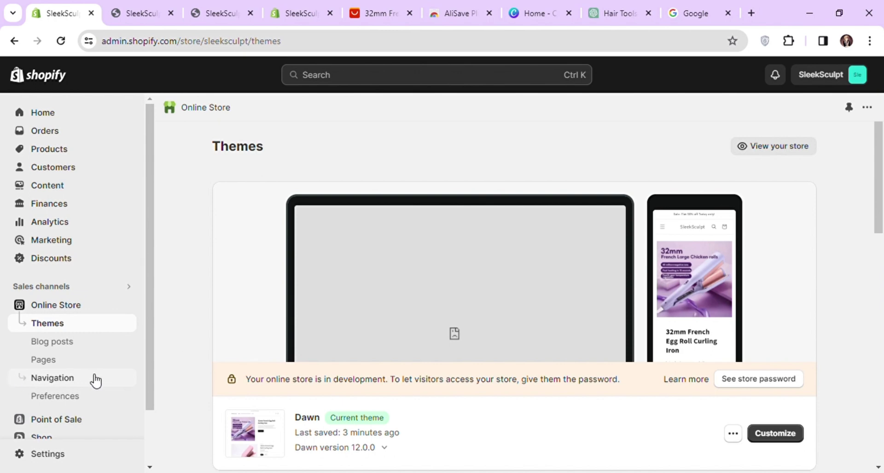
Step: Open the Footer menu and add a Privacy Policy link
left_click(54, 379)
left_click(442, 340)
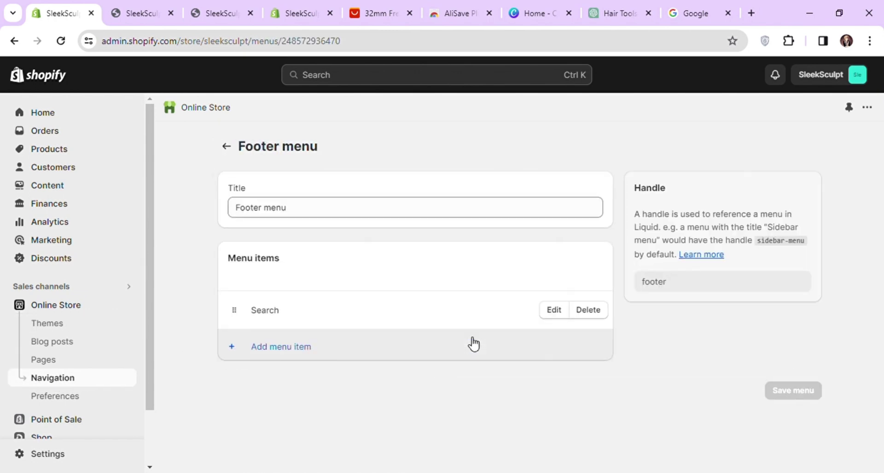
left_click(286, 356)
left_click(734, 196)
type("policy")
left_click(693, 247)
key("Return")
Step: Add Refund Policy and Shipping Policy links to the footer menu
left_click(400, 392)
left_click(707, 198)
type("Policy")
left_click(695, 278)
key("Return")
left_click(735, 196)
type("Policy")
left_click(678, 299)
key("Return")
Step: Add a Terms of Service link to the footer menu
left_click(276, 454)
left_click(734, 195)
type("Policy")
left_click(682, 325)
left_click(847, 453)
scroll(286, 298, "down", 1)
Step: Add a Contact page link to the footer menu and save the menu
left_click(275, 406)
left_click(712, 195)
type("Contact")
left_click(717, 221)
left_click(689, 255)
left_click(847, 453)
key("ctrl+s")
left_click(57, 307)
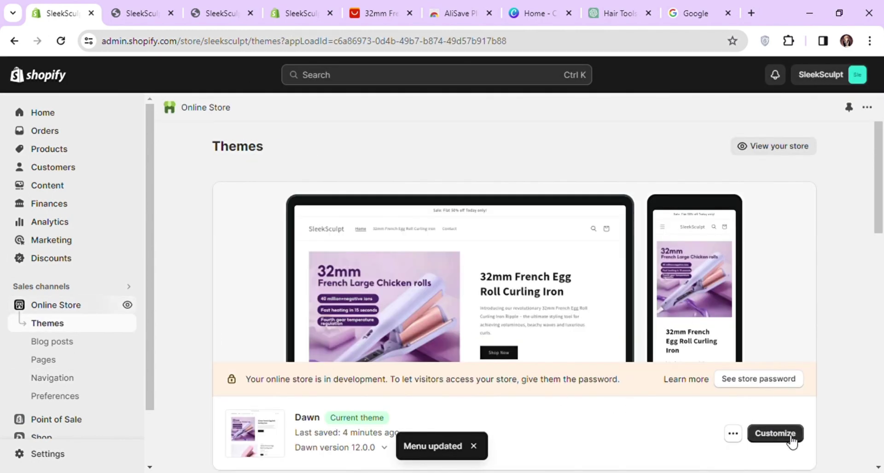
Step: In the Dawn theme editor, turn on Show policy links in the Footer section
left_click(776, 433)
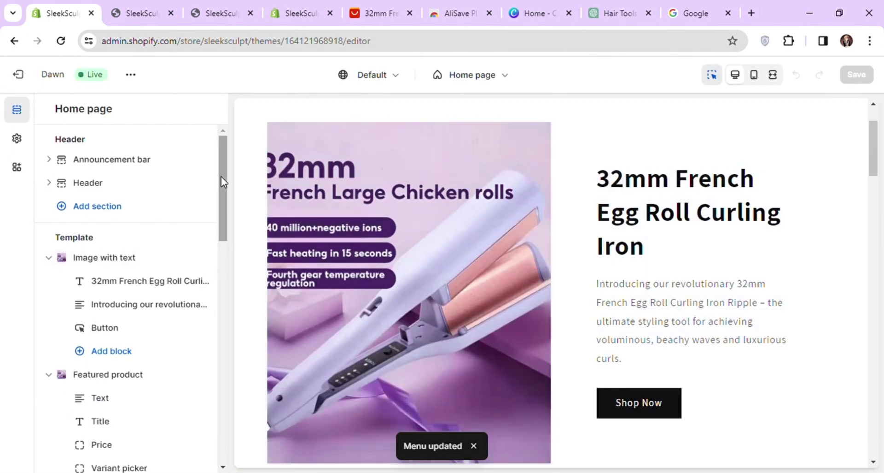
left_click_drag(221, 178, 229, 419)
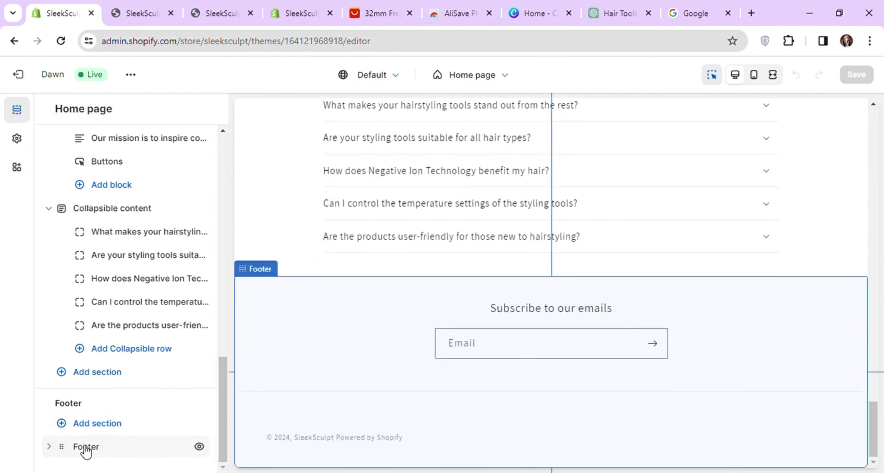
left_click(83, 450)
scroll(137, 288, "down", 10)
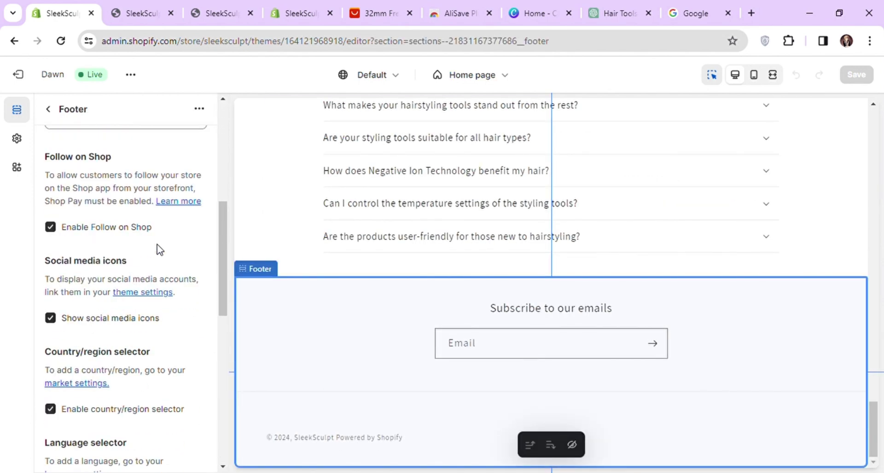
scroll(159, 269, "down", 7)
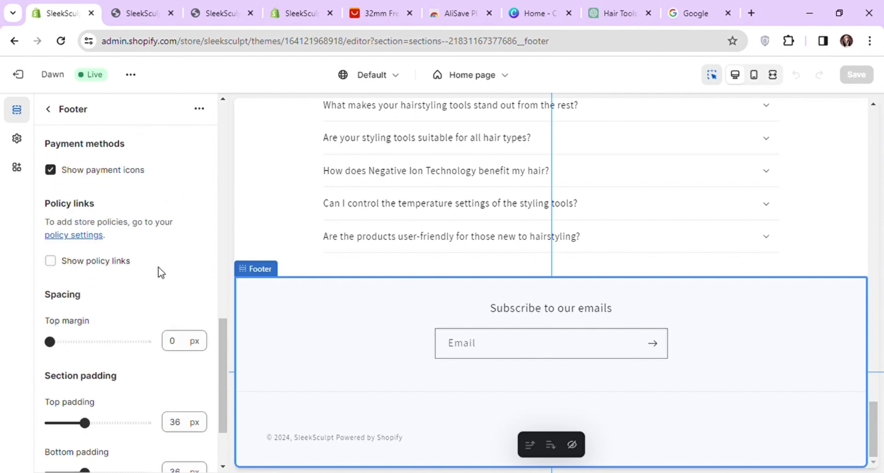
left_click(51, 261)
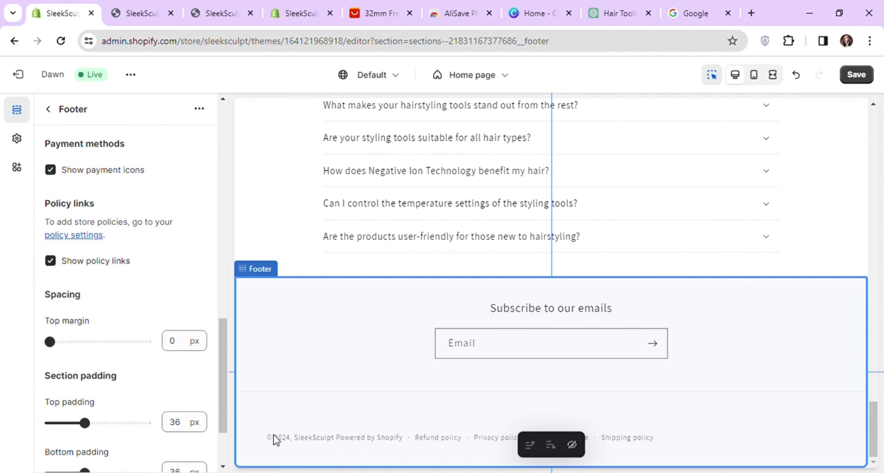
Step: Return to the home page section list and save the footer change
scroll(166, 278, "down", 2)
scroll(158, 278, "up", 3)
scroll(158, 279, "down", 3)
scroll(159, 278, "up", 5)
scroll(159, 278, "up", 12)
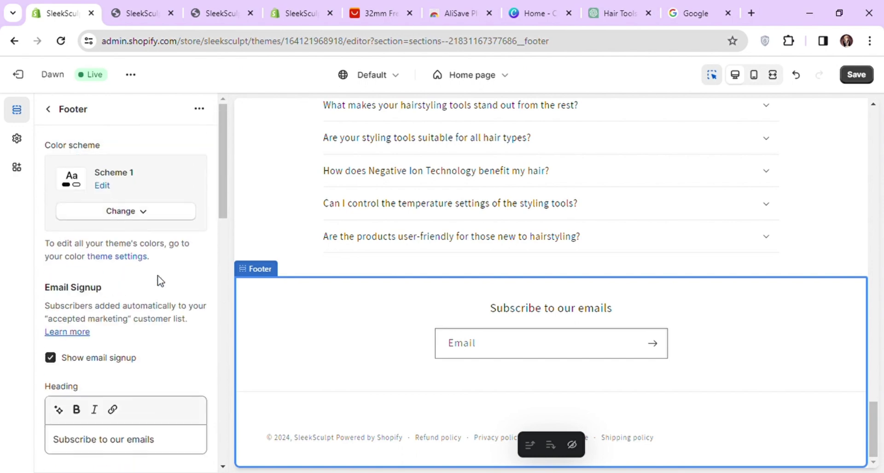
left_click(52, 109)
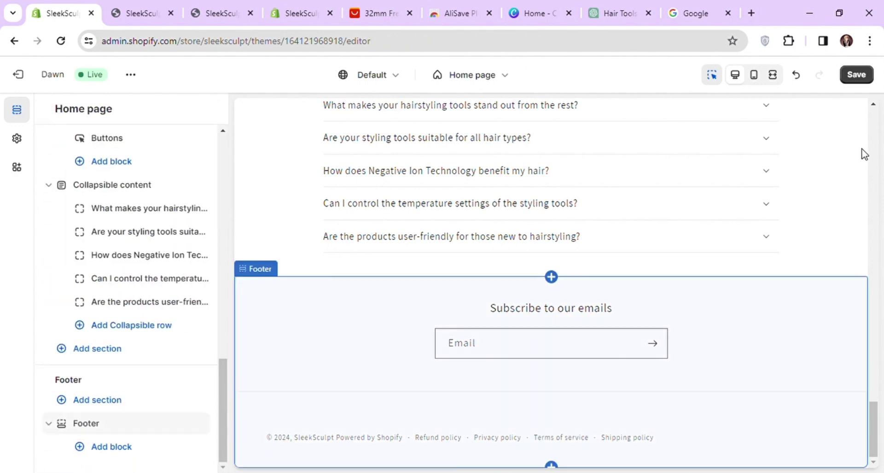
left_click(868, 75)
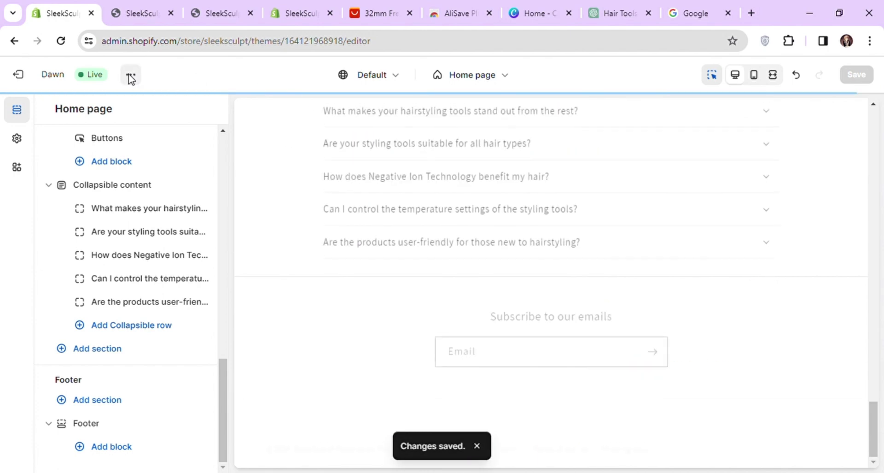
left_click(132, 76)
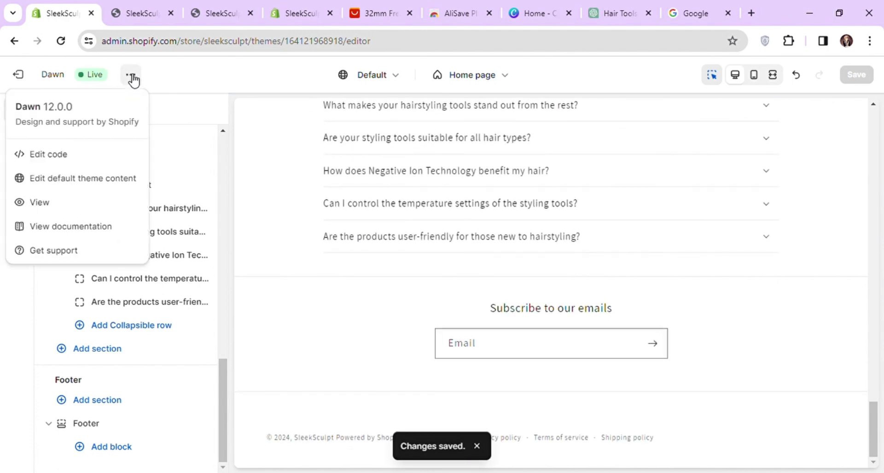
Step: Open the live storefront and scroll down the home page
left_click(70, 204)
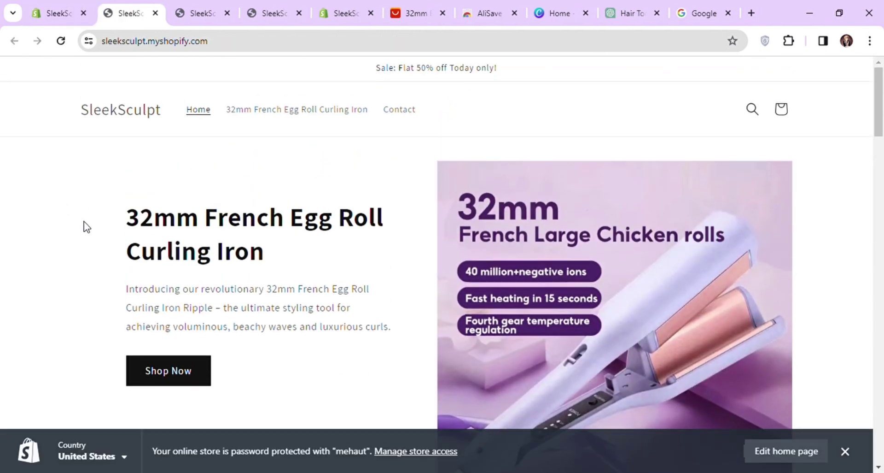
scroll(67, 219, "down", 15)
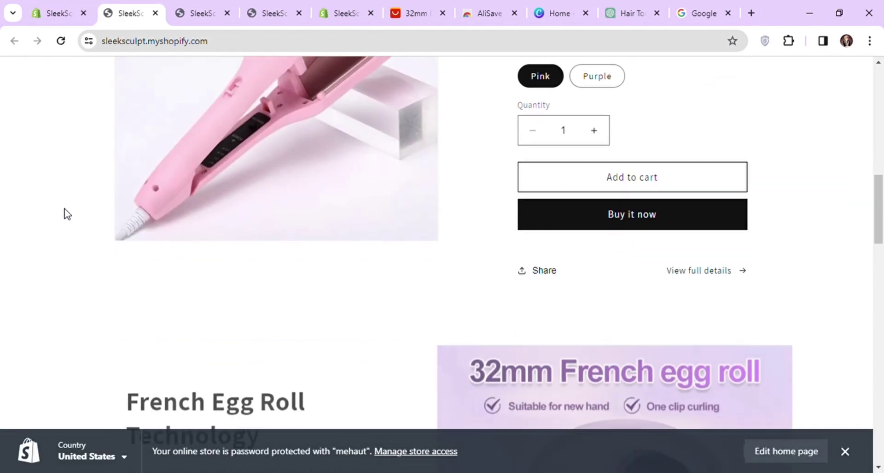
scroll(67, 213, "down", 15)
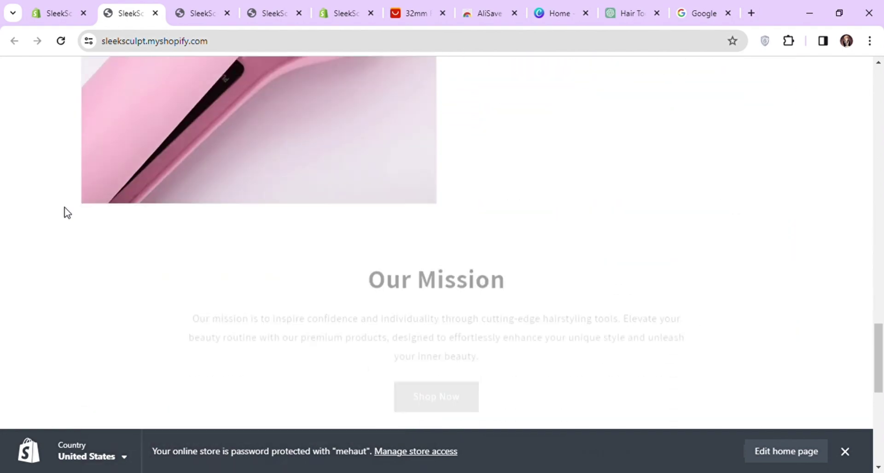
scroll(67, 213, "down", 6)
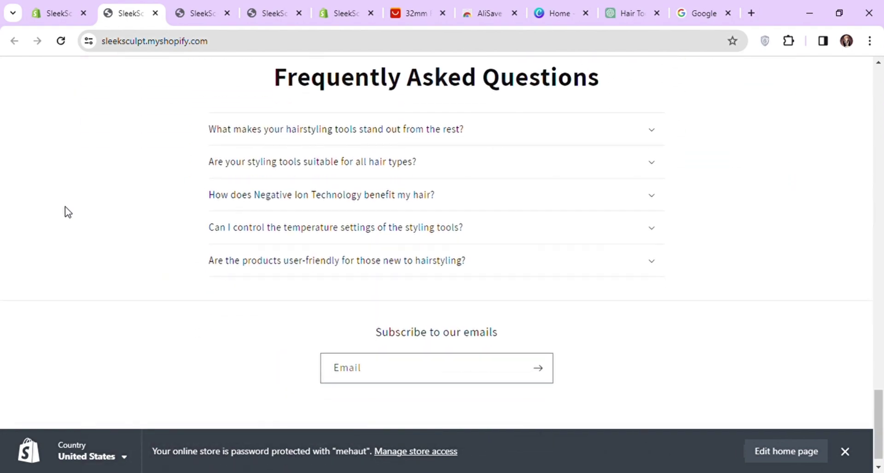
Step: Expand and collapse the first two FAQ answers, then dismiss the password-protection bar
left_click(650, 134)
left_click(650, 134)
left_click(574, 173)
left_click(575, 174)
scroll(636, 217, "down", 1)
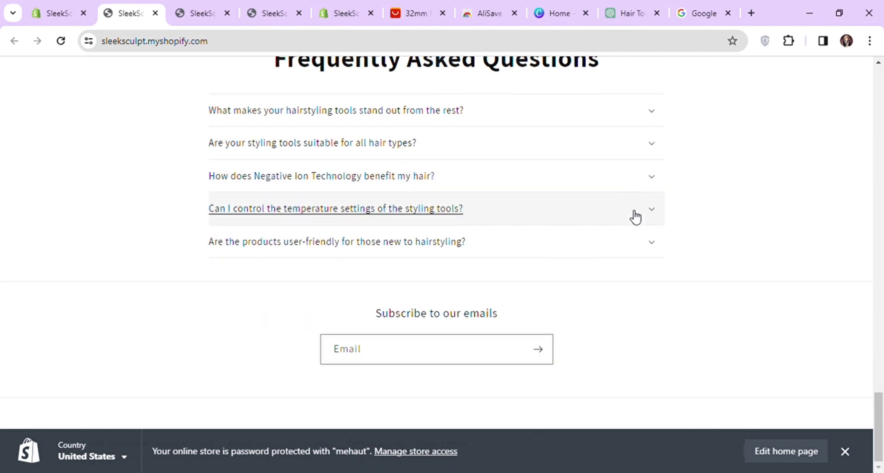
left_click(845, 451)
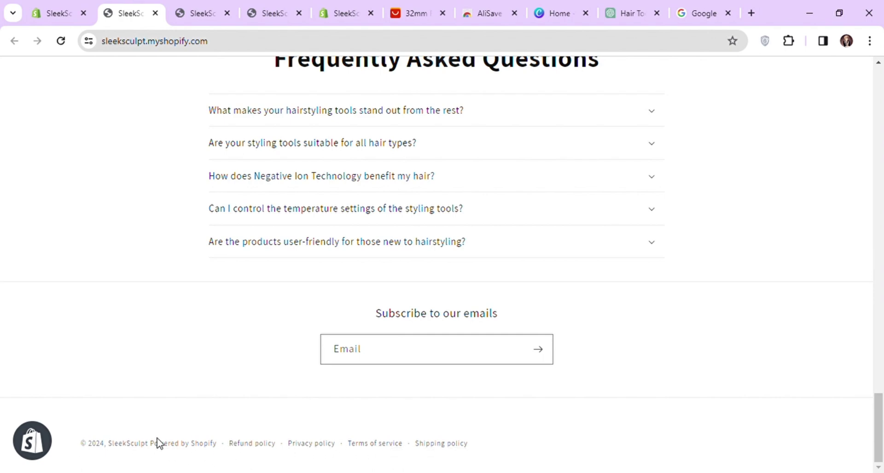
Step: Preview the Default product template and hide the Text block above the product title
key("ctrl+1")
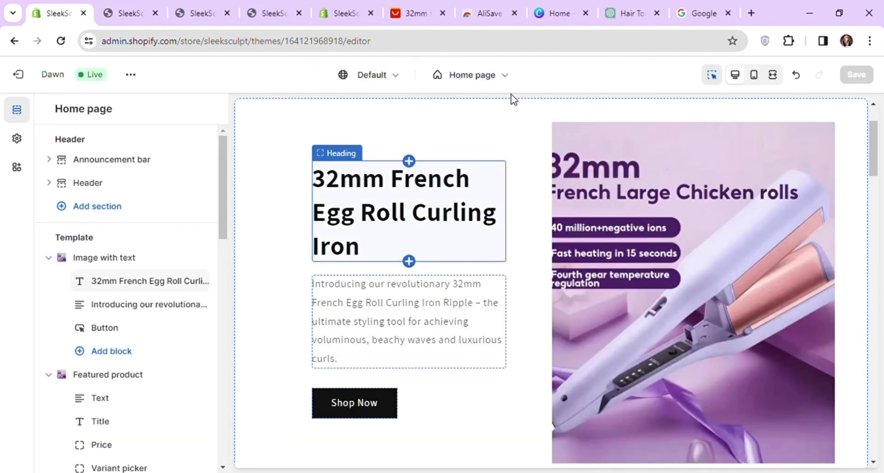
left_click(503, 76)
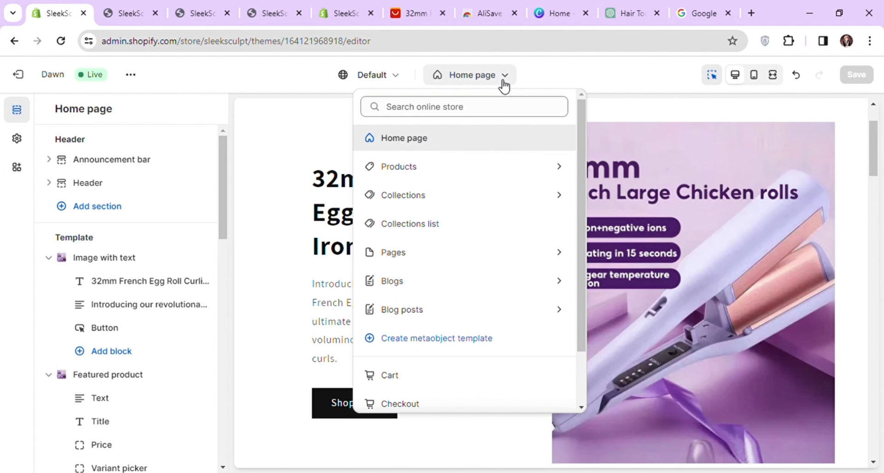
left_click(452, 167)
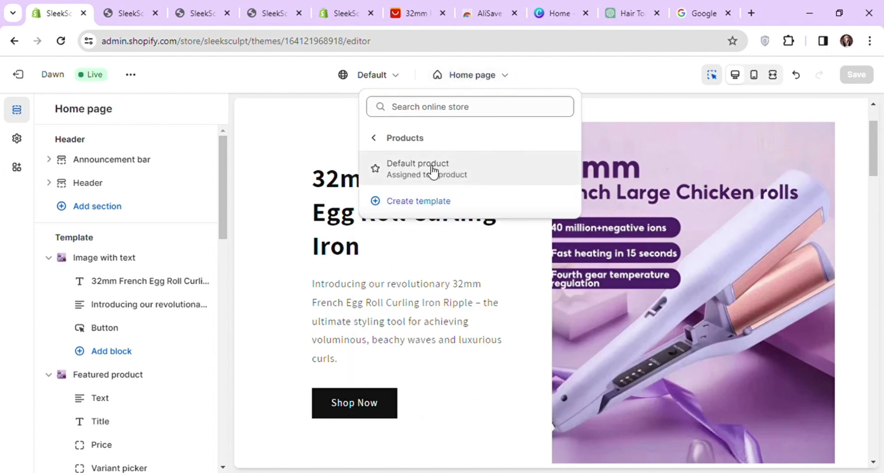
left_click(433, 171)
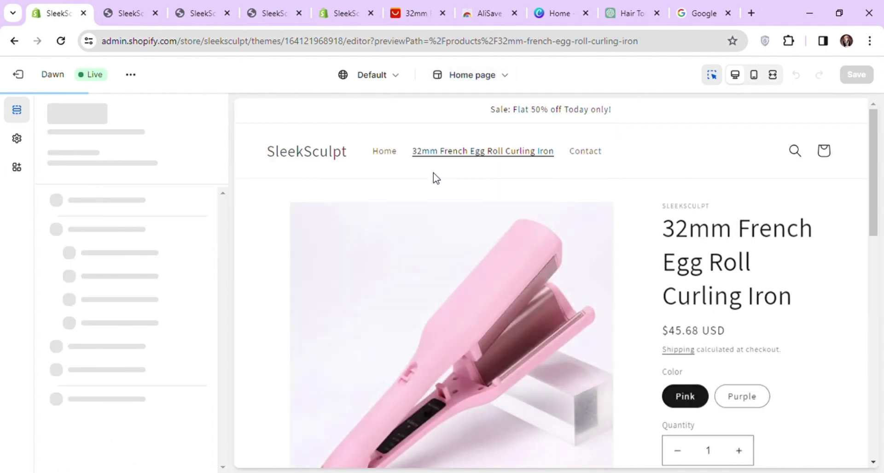
scroll(44, 350, "down", 3)
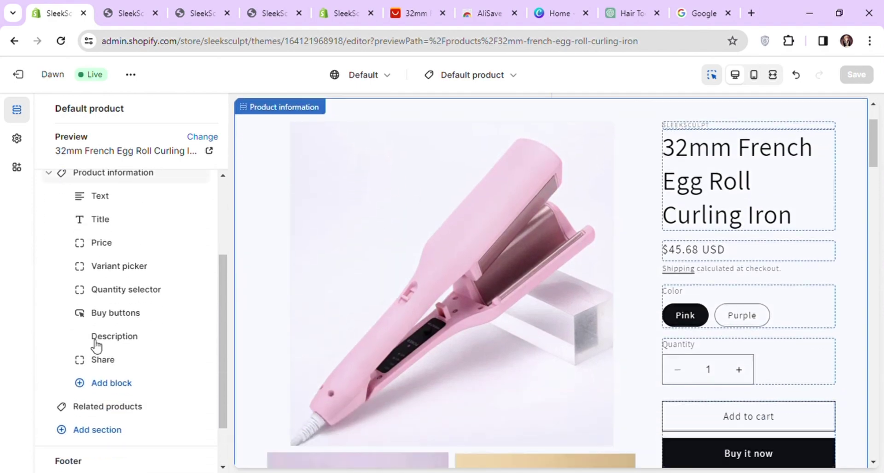
scroll(118, 346, "up", 2)
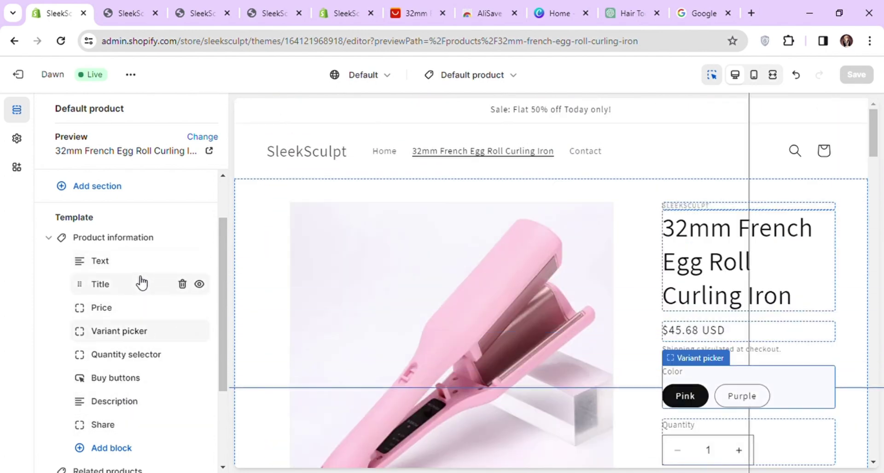
left_click(199, 260)
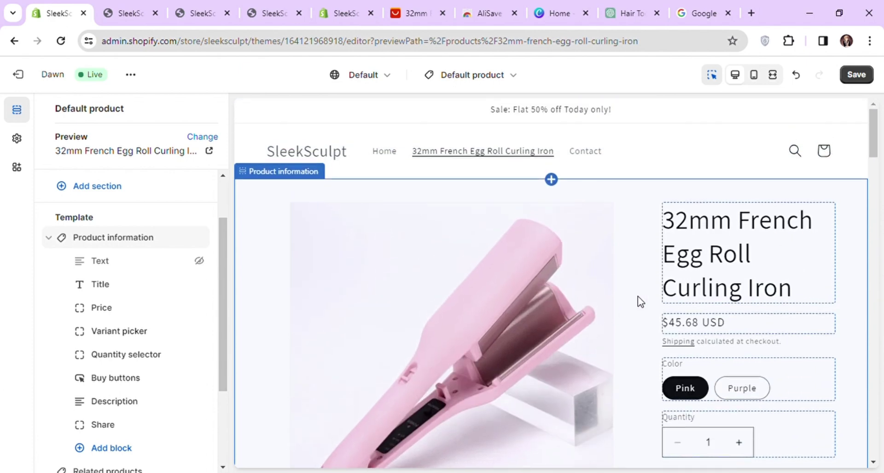
Step: Change the Typography headings font to Assistant in Bold weight
left_click(50, 238)
left_click(17, 138)
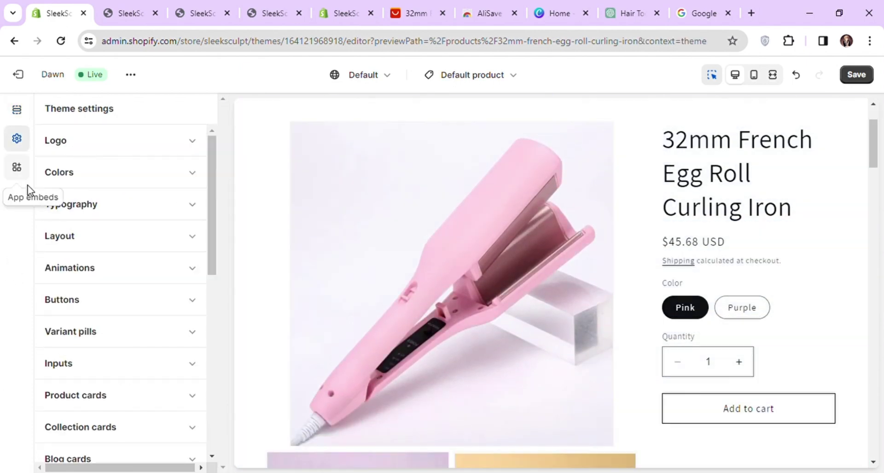
left_click(115, 209)
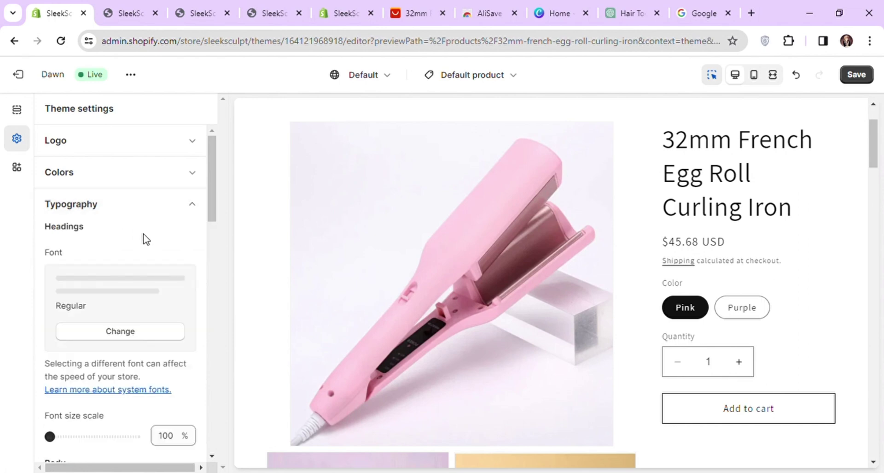
scroll(149, 241, "down", 3)
scroll(147, 236, "down", 6)
scroll(147, 233, "up", 6)
scroll(149, 239, "up", 2)
left_click(130, 203)
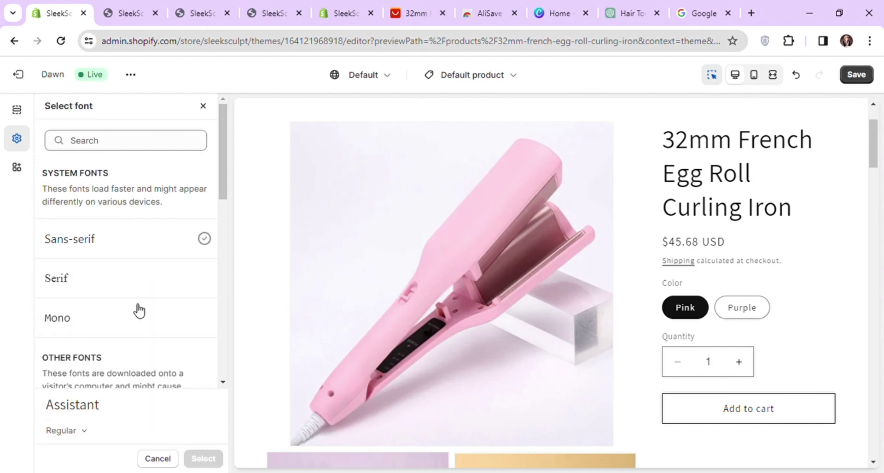
left_click(84, 433)
left_click(73, 390)
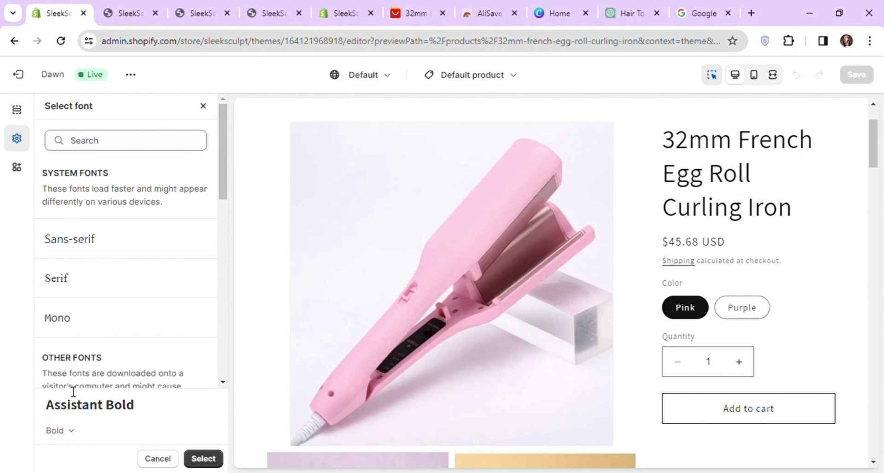
left_click(214, 457)
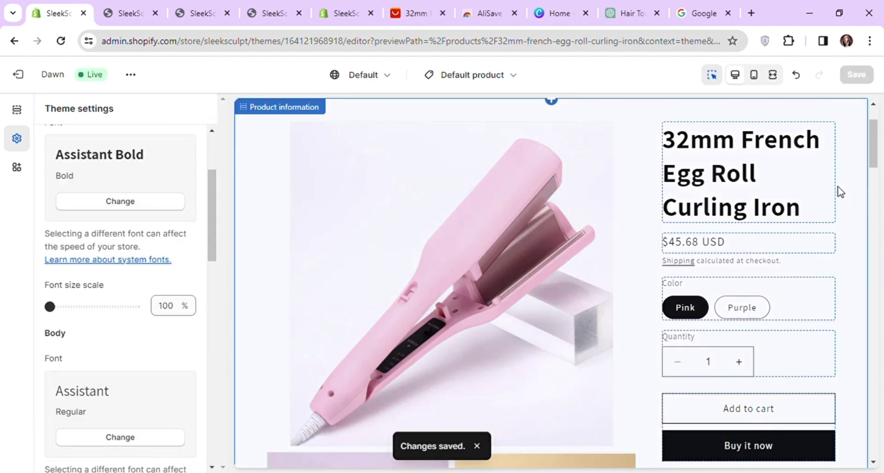
scroll(841, 191, "up", 2)
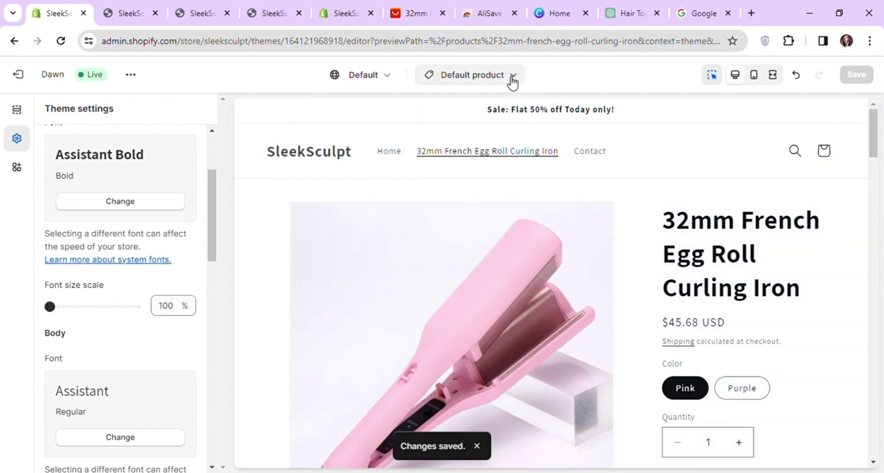
Step: Switch the editor preview from the product page to the Cart page
left_click(513, 80)
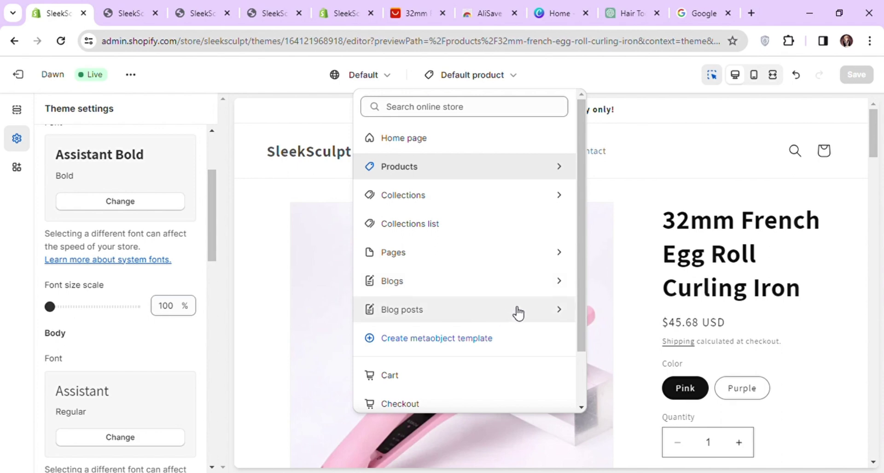
scroll(525, 304, "down", 2)
left_click(471, 313)
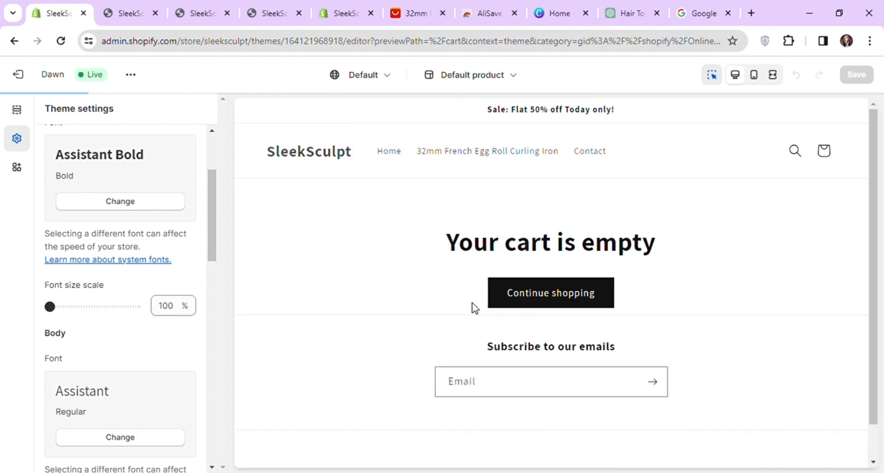
Step: Preview Checkout, check its Sections and Theme settings, then switch back to Home page
scroll(405, 279, "down", 1)
scroll(406, 280, "up", 1)
left_click(492, 78)
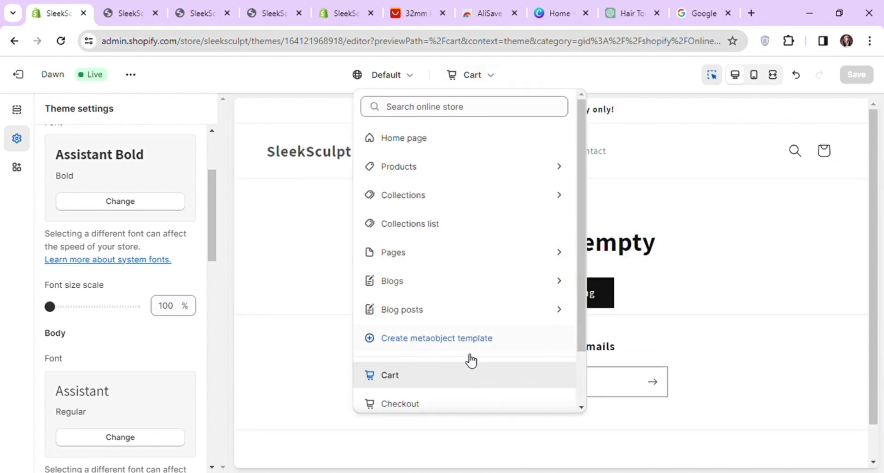
left_click(445, 405)
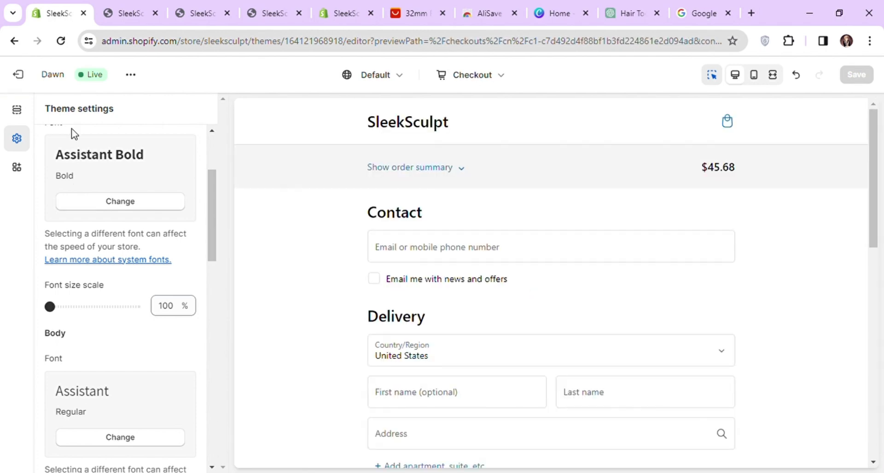
left_click(26, 113)
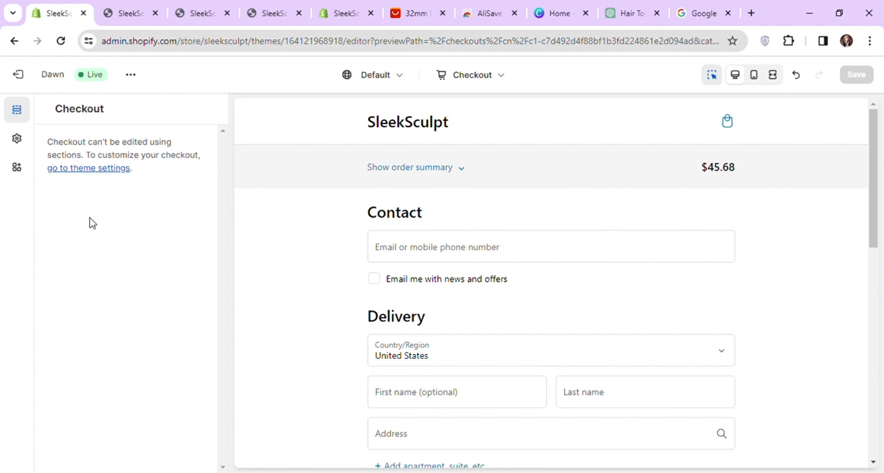
left_click(24, 143)
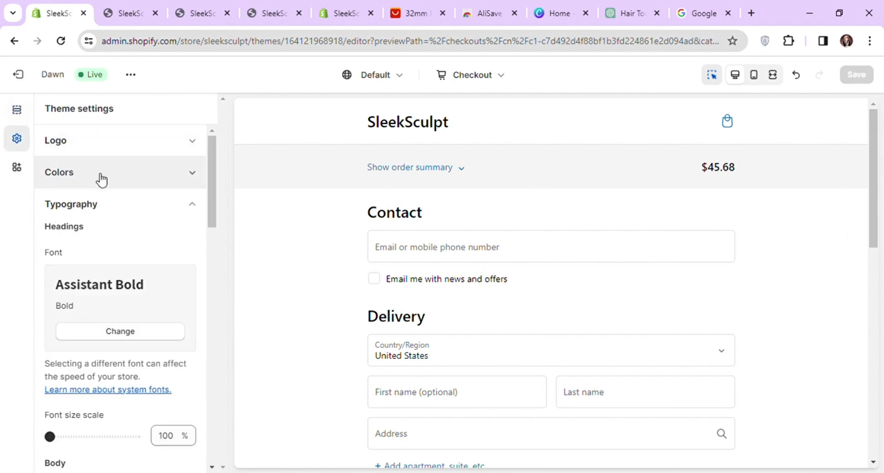
left_click(480, 75)
left_click(431, 141)
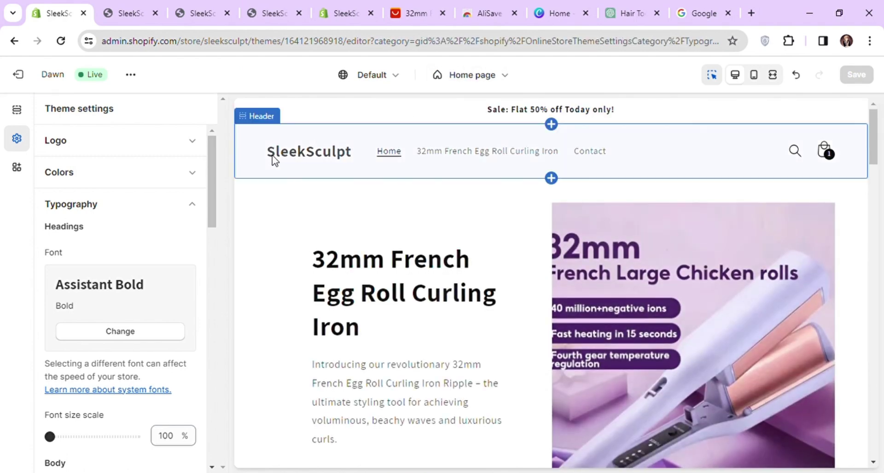
Step: Search Canva for 'logo' templates and start customizing the LIGHT STUDIO template
left_click(560, 13)
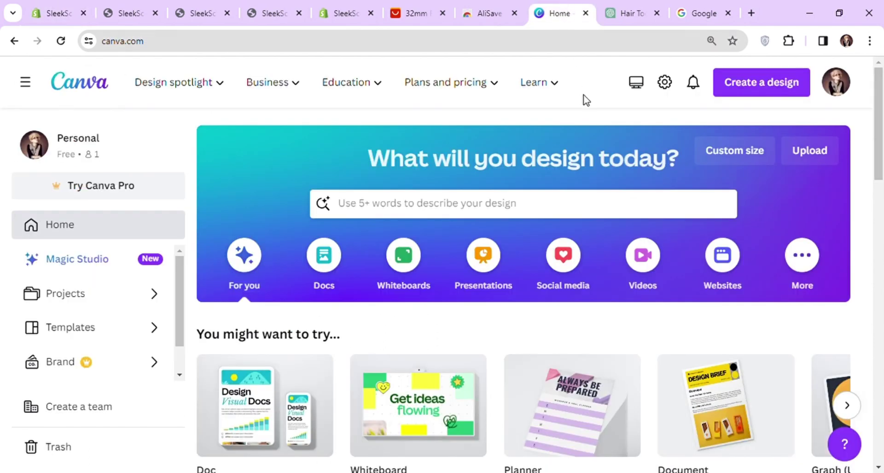
left_click(513, 210)
type("logo")
key("Return")
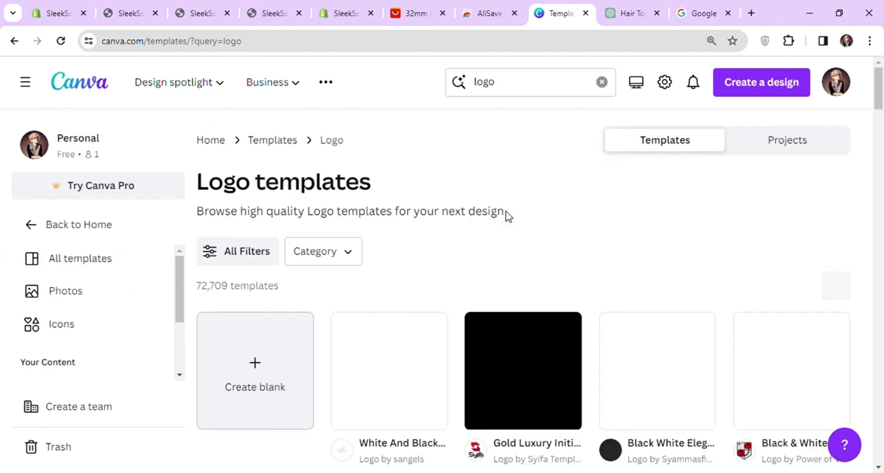
scroll(516, 210, "down", 3)
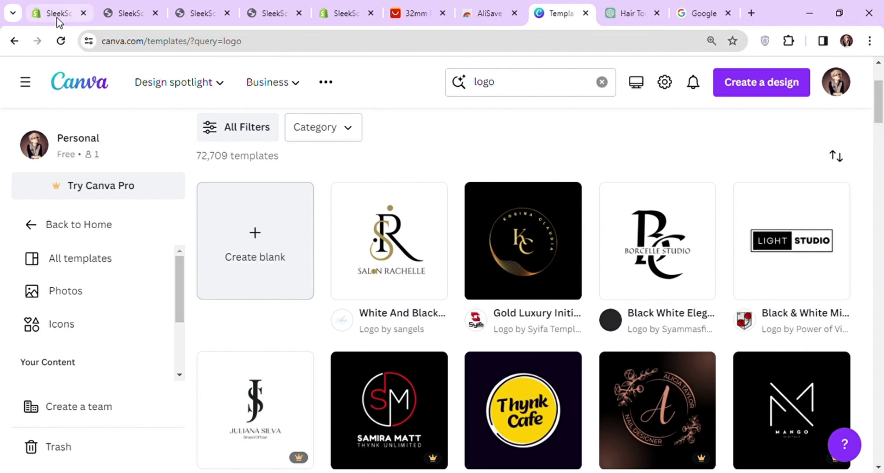
scroll(716, 162, "down", 2)
scroll(717, 162, "up", 3)
scroll(859, 326, "down", 3)
left_click(785, 180)
left_click(645, 223)
Step: Replace the logo words with SLEEK and SCULPT, tighten the frame, and enlarge the logo
double_click(554, 271)
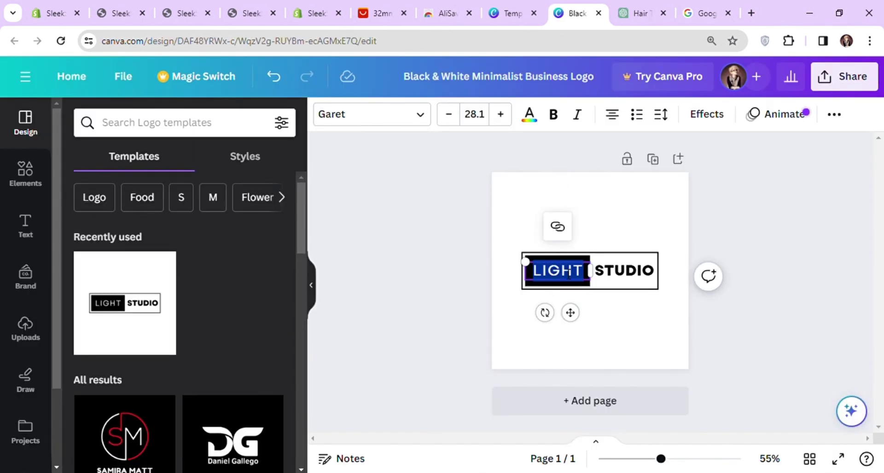
type("SLEEK")
double_click(624, 270)
type("SCULPT")
left_click(683, 270)
scroll(684, 271, "up", 10)
left_click(658, 279)
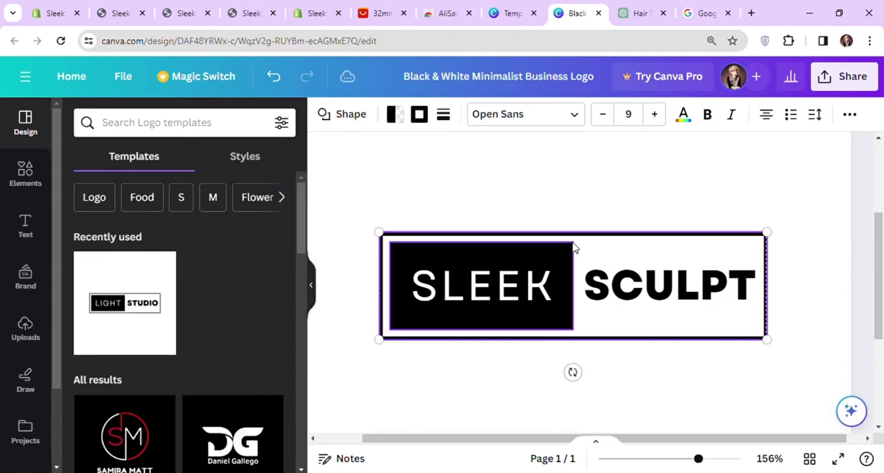
left_click_drag(573, 234, 584, 258)
scroll(723, 365, "down", 5)
left_click(590, 315)
left_click_drag(705, 339, 756, 385)
Step: Download the SLEEK SCULPT logo as a PNG file
left_click(844, 76)
left_click(721, 321)
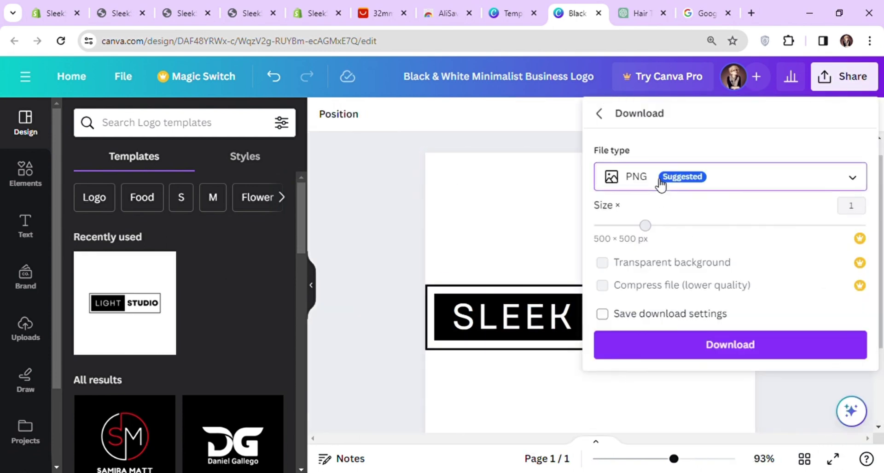
left_click(661, 187)
left_click(668, 210)
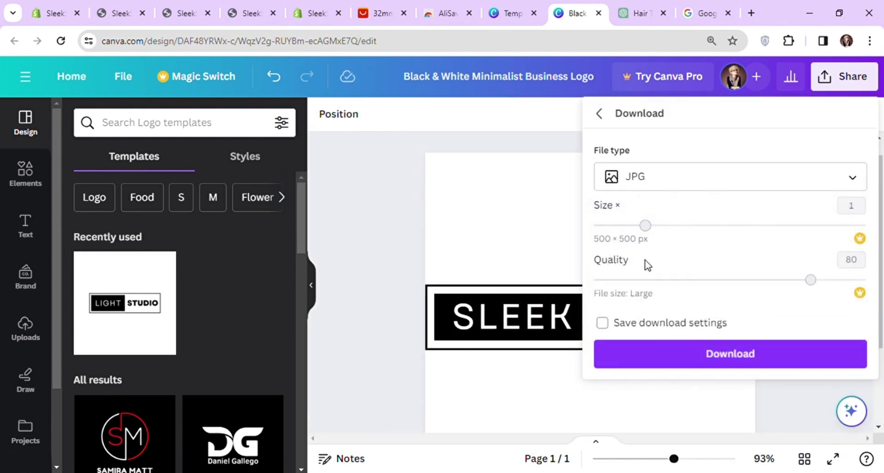
left_click(678, 187)
left_click(644, 262)
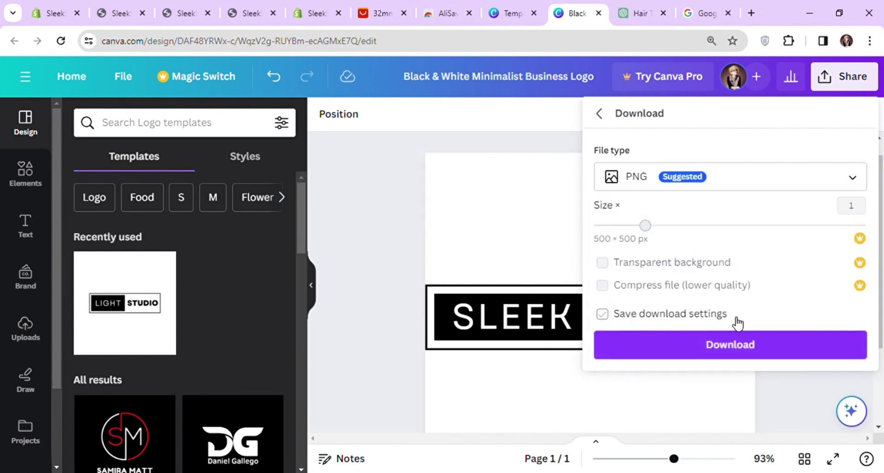
left_click(736, 350)
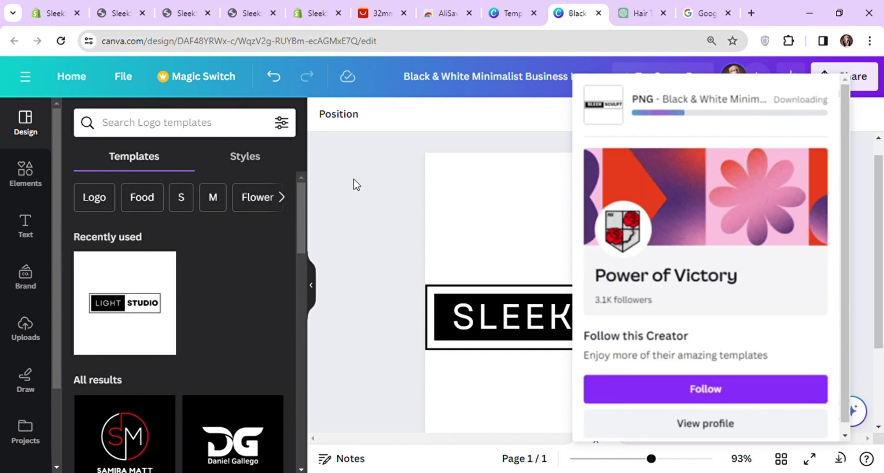
left_click(54, 9)
Step: Set the SLEEK SCULPT PNG as the store logo at 180 px desktop width and save
left_click(291, 223)
scroll(405, 207, "up", 2)
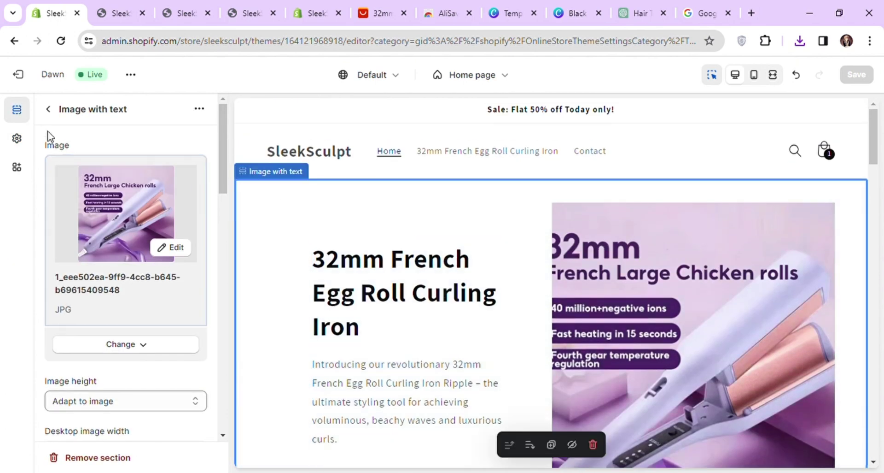
left_click(48, 109)
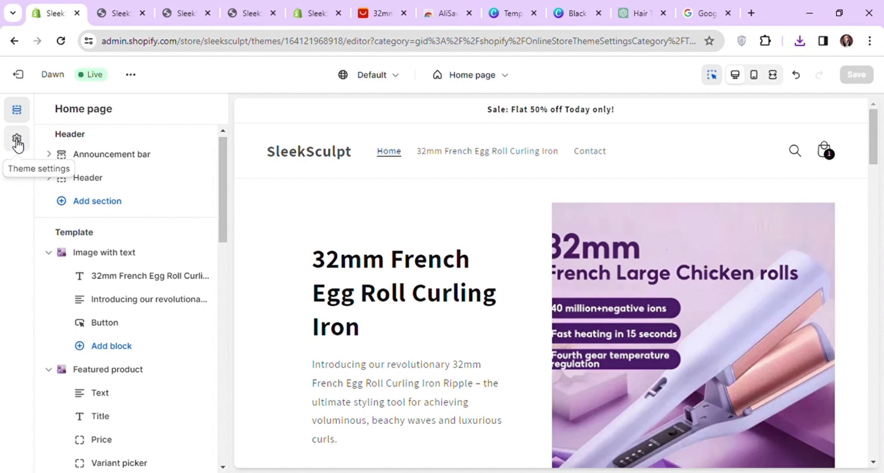
left_click(18, 141)
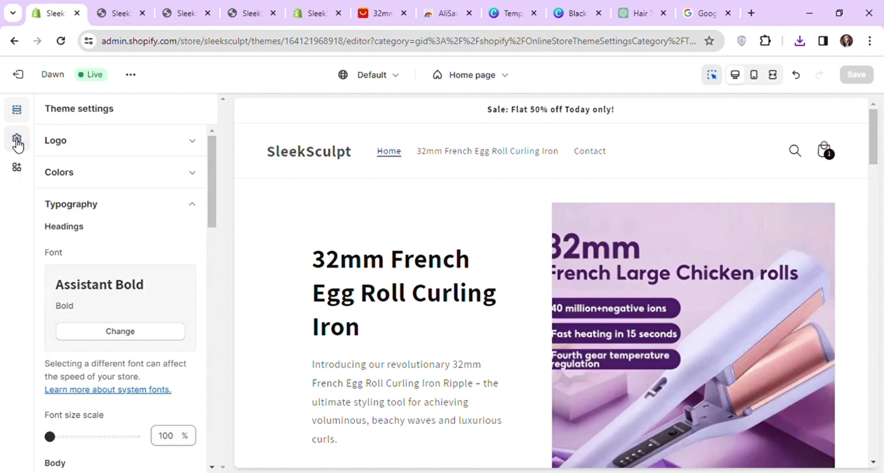
left_click(137, 153)
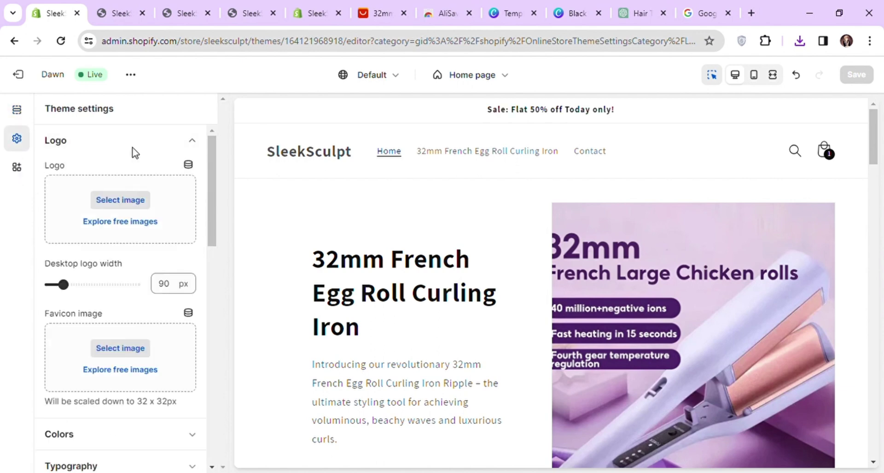
left_click(122, 201)
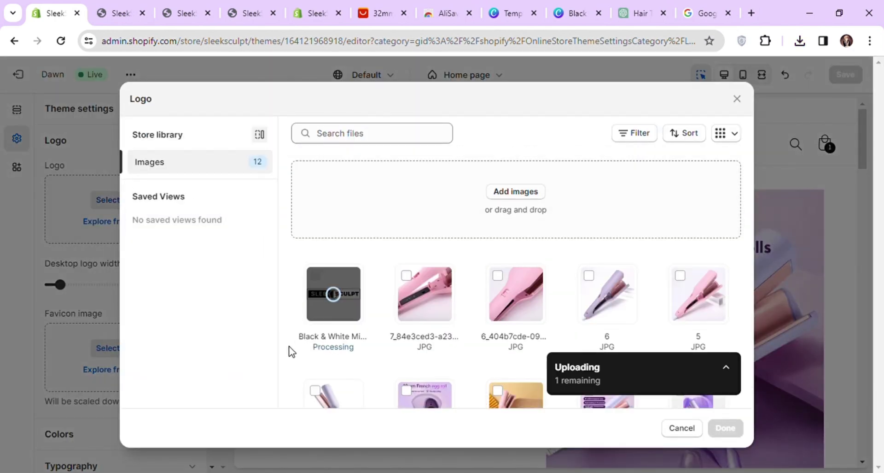
left_click(726, 427)
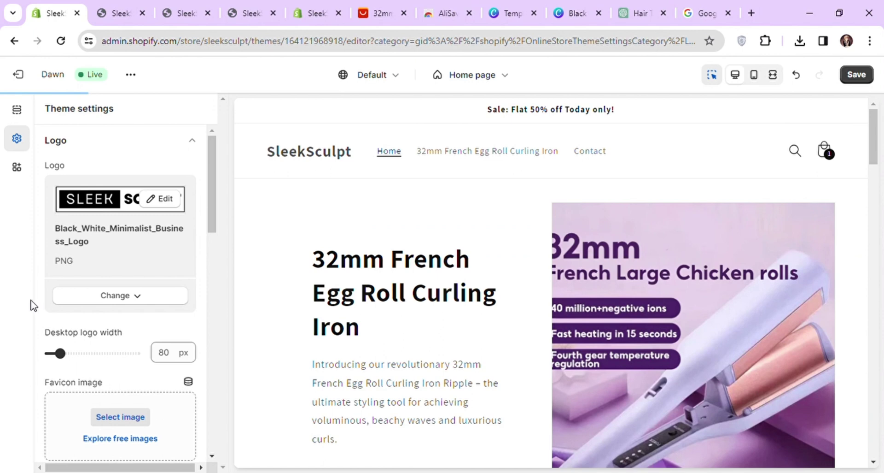
left_click_drag(71, 353, 95, 355)
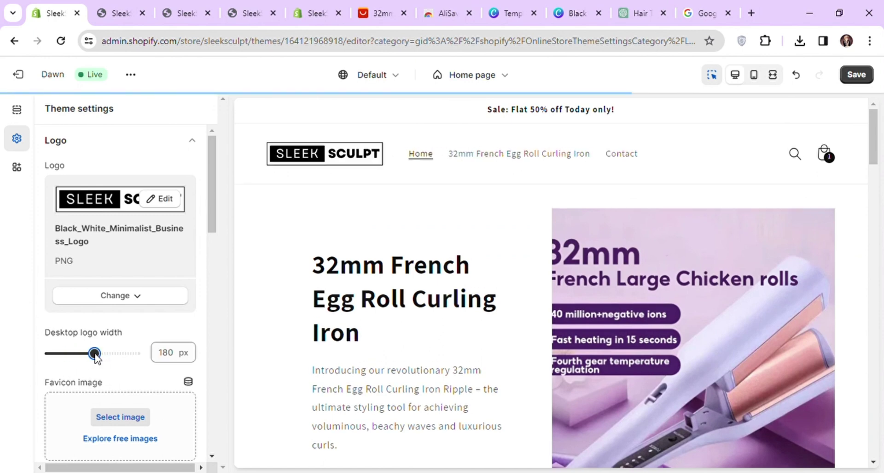
left_click(869, 78)
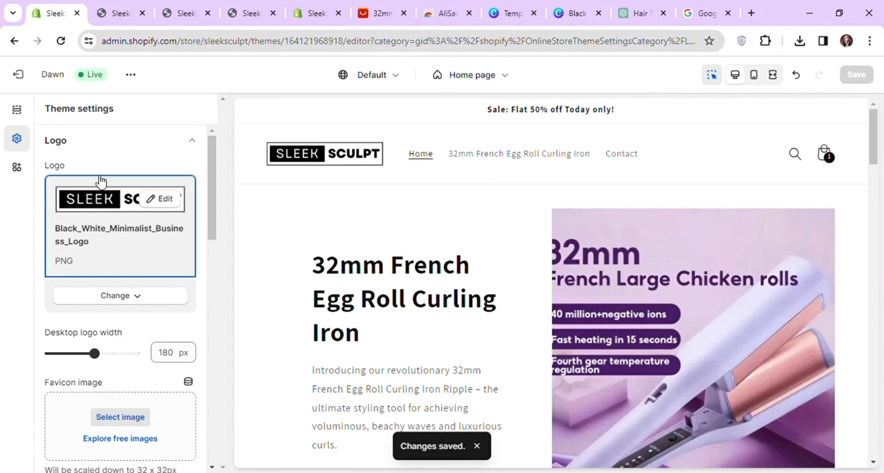
Step: Choose the SLEEK SCULPT PNG as the logo in the Checkout theme settings
left_click(86, 149)
scroll(146, 304, "down", 9)
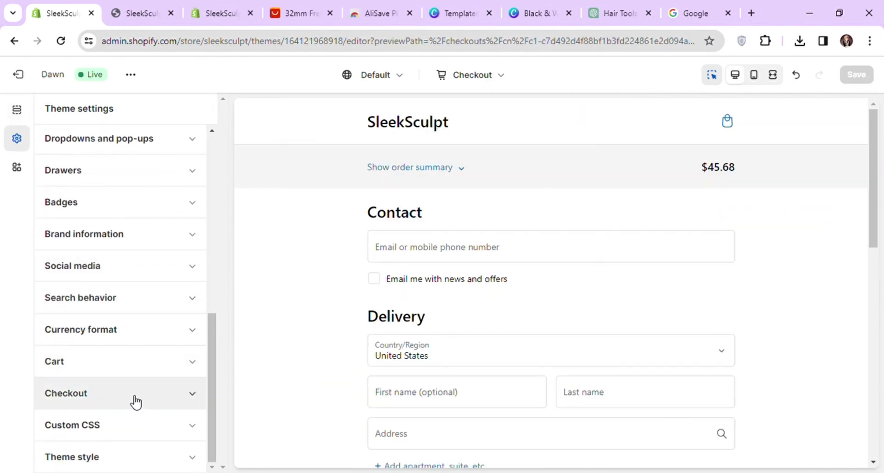
left_click(136, 402)
scroll(152, 340, "down", 5)
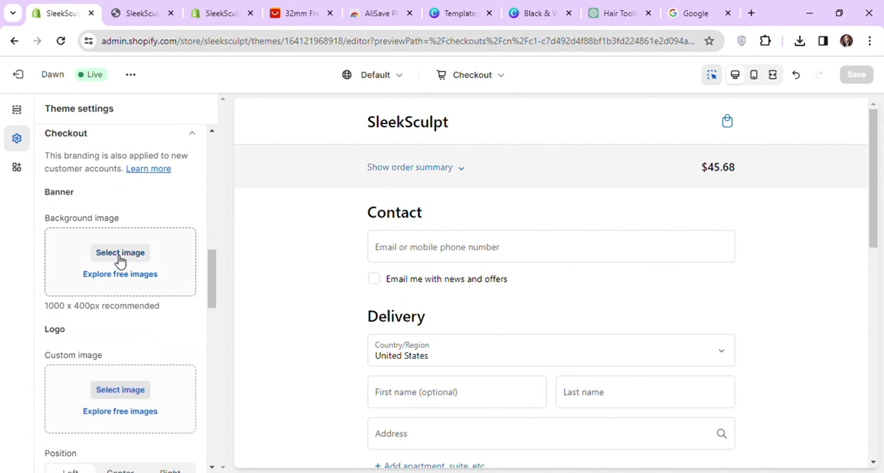
scroll(121, 261, "down", 3)
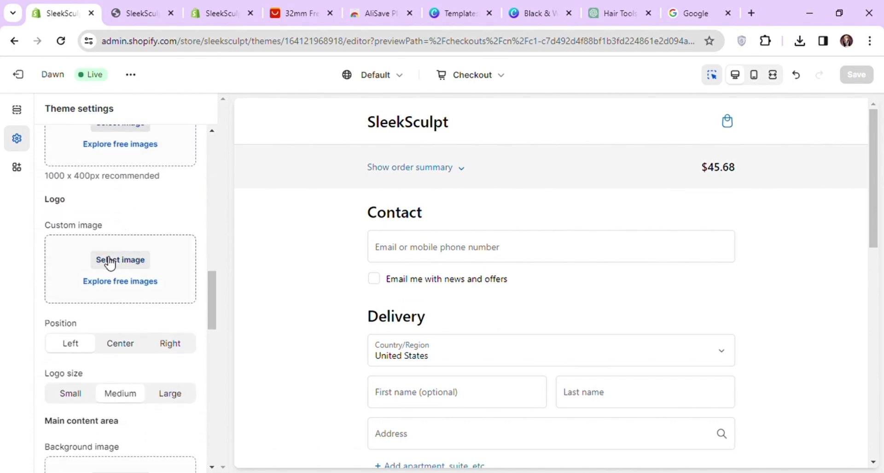
left_click(121, 260)
left_click(330, 289)
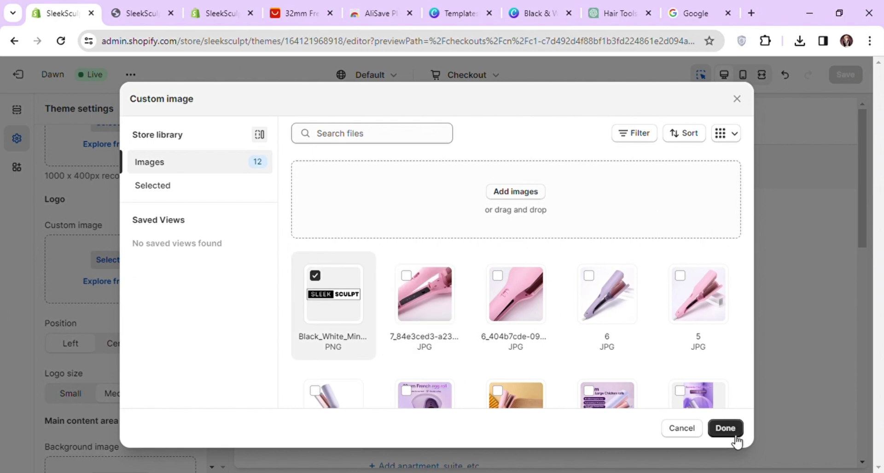
left_click(726, 427)
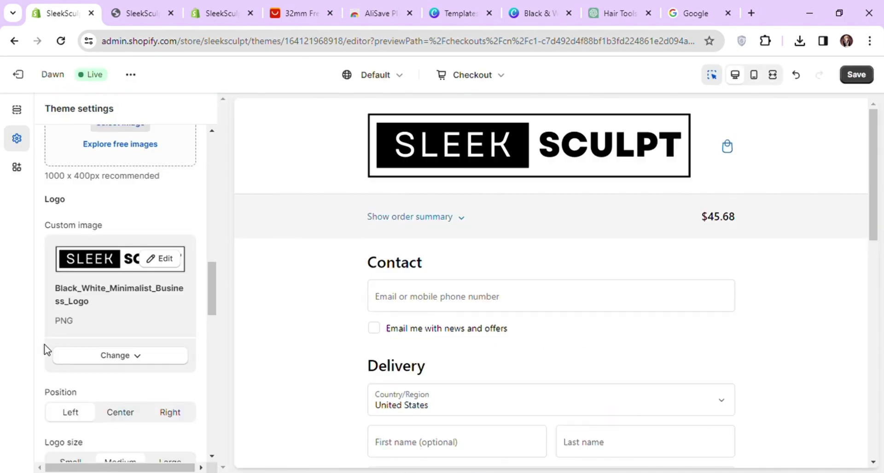
Step: Set the checkout logo size to Large and save
scroll(46, 349, "down", 3)
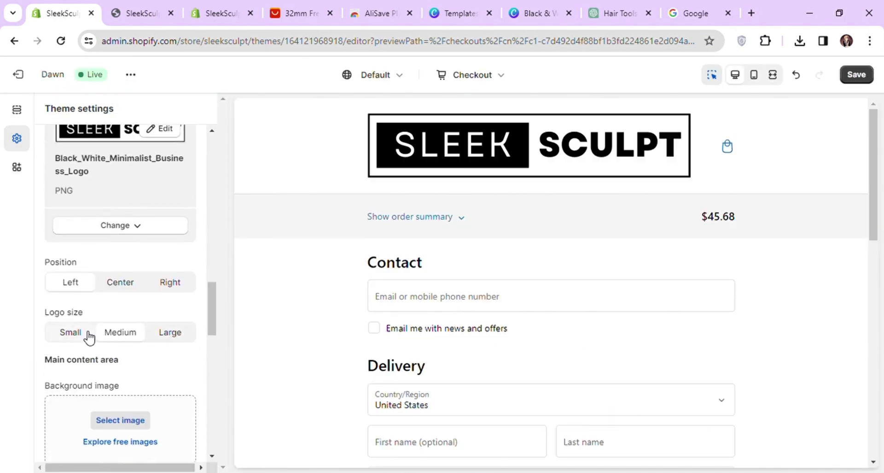
left_click(74, 332)
left_click(129, 336)
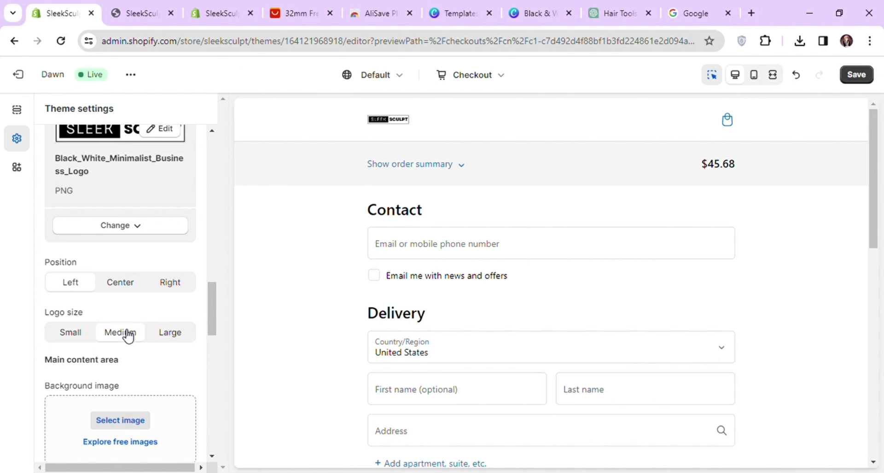
left_click(179, 332)
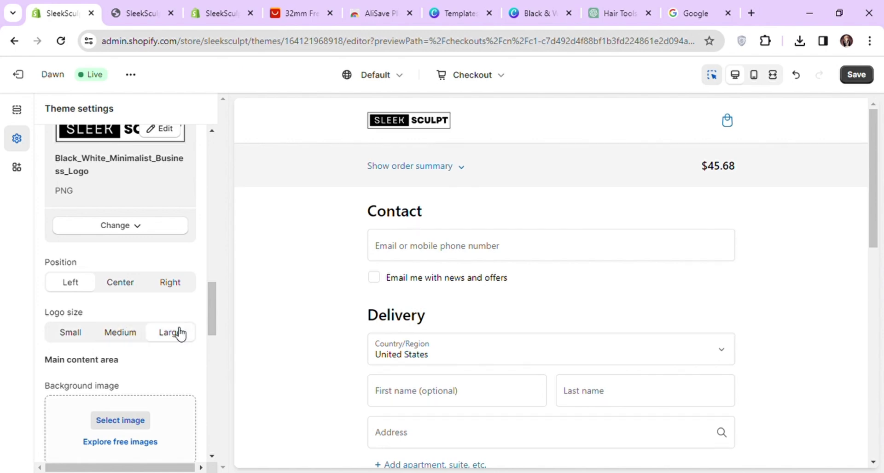
left_click(874, 78)
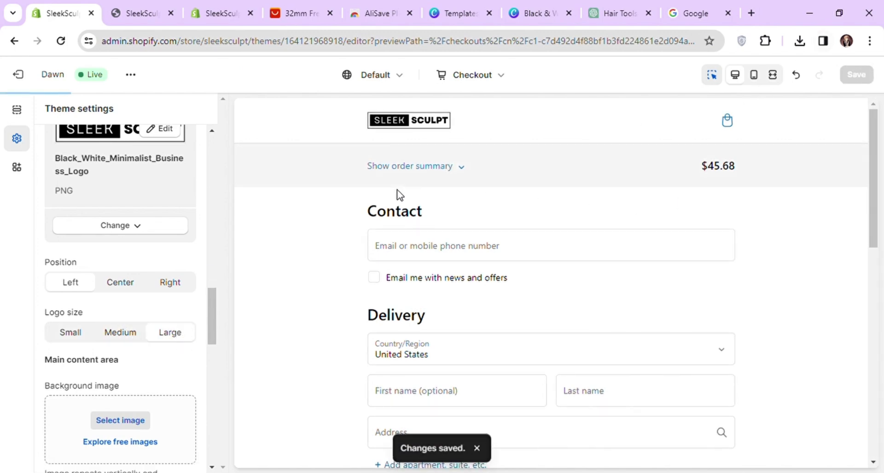
Step: Leave the theme editor, open the live storefront in a new tab, and scroll through its home page
left_click(18, 75)
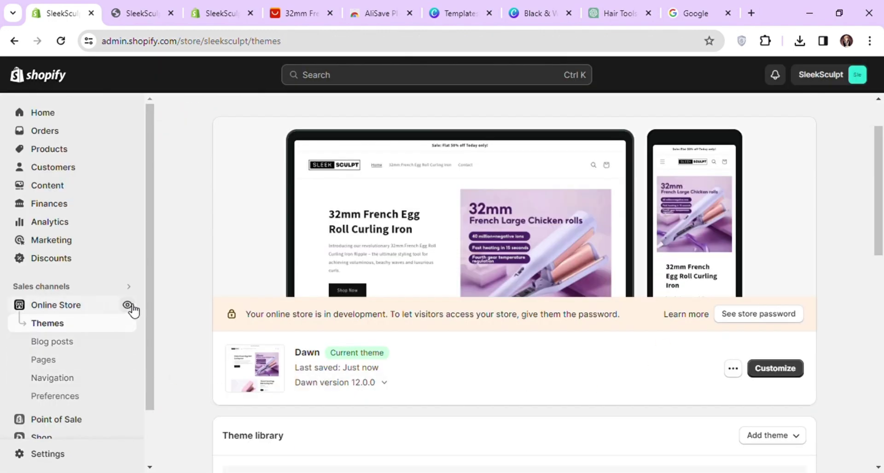
left_click(128, 305)
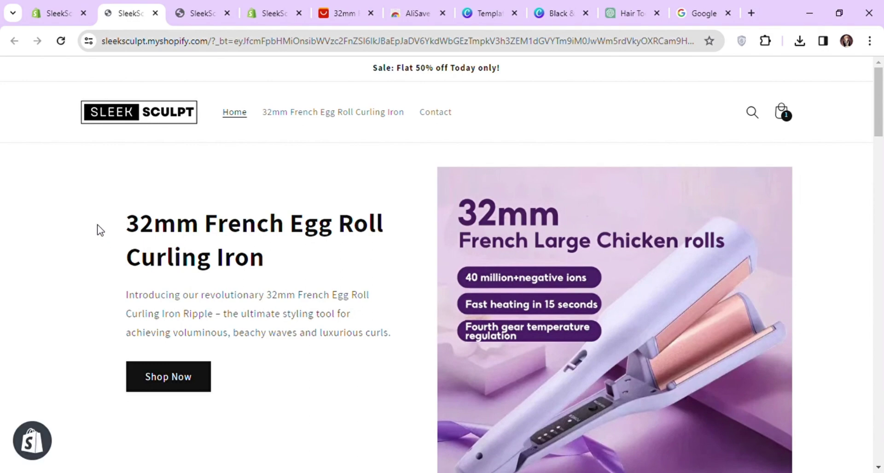
scroll(98, 229, "down", 5)
scroll(100, 229, "down", 15)
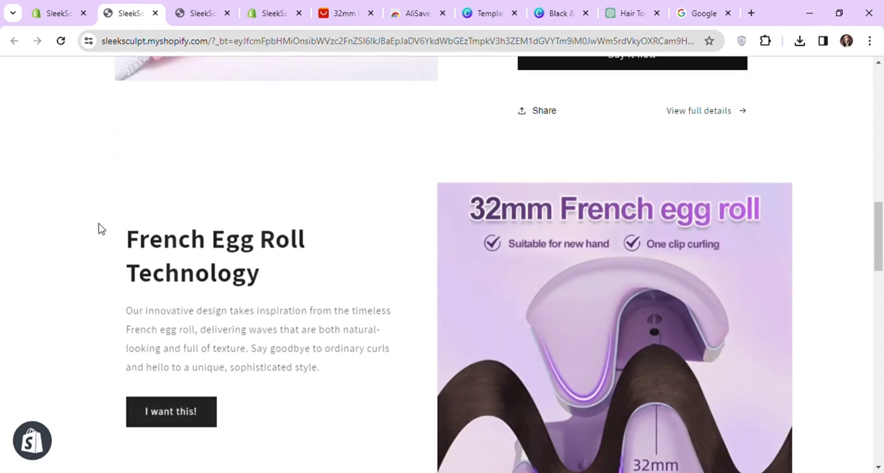
scroll(103, 228, "down", 15)
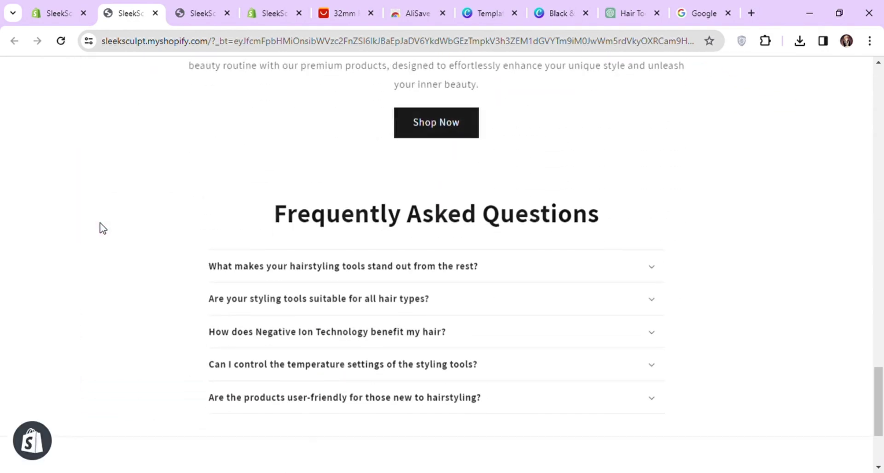
scroll(100, 223, "down", 1)
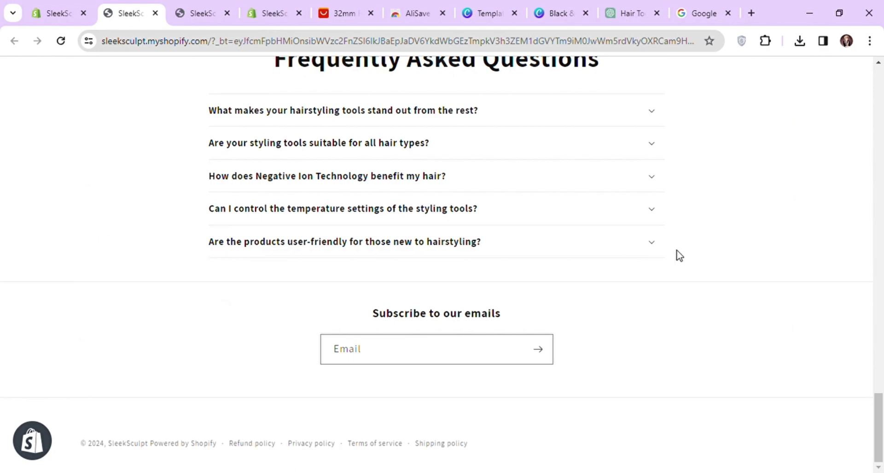
scroll(171, 297, "up", 20)
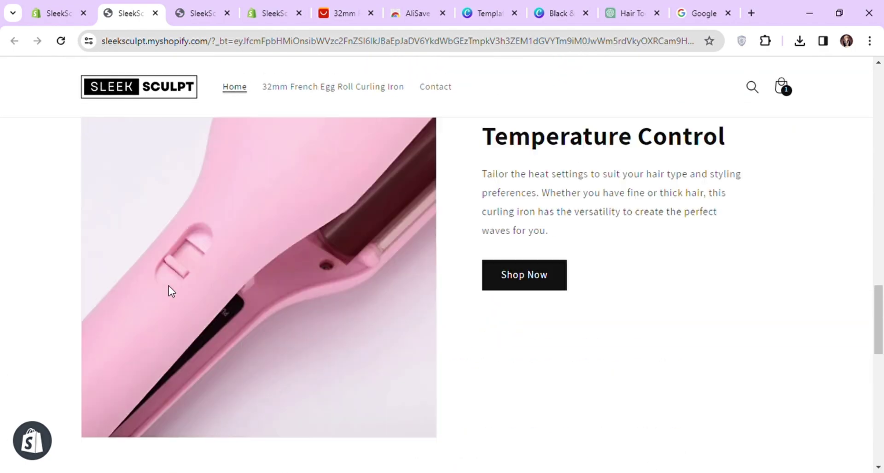
scroll(177, 281, "up", 10)
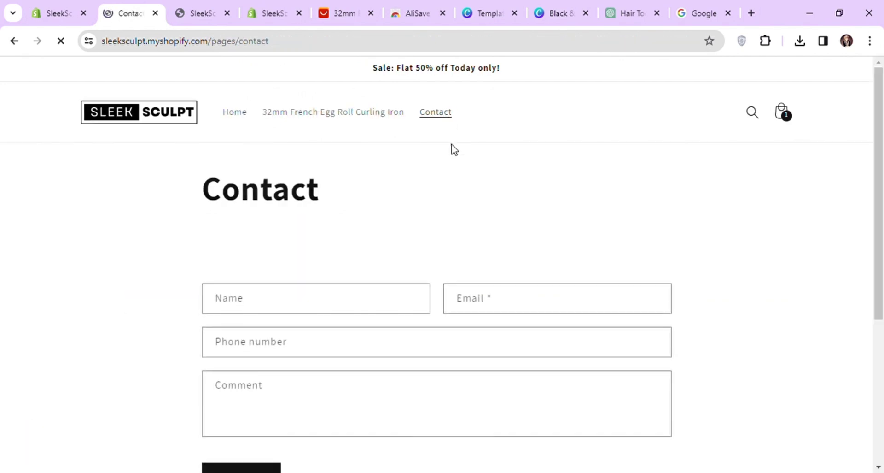
scroll(654, 229, "down", 5)
scroll(608, 266, "up", 5)
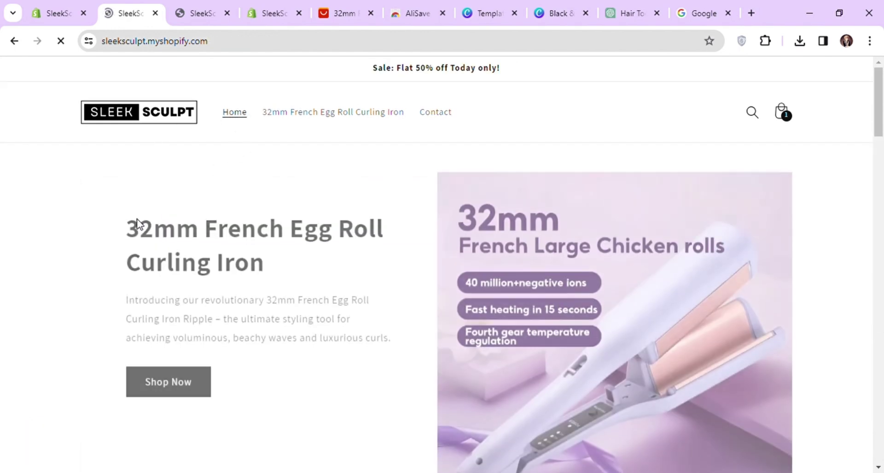